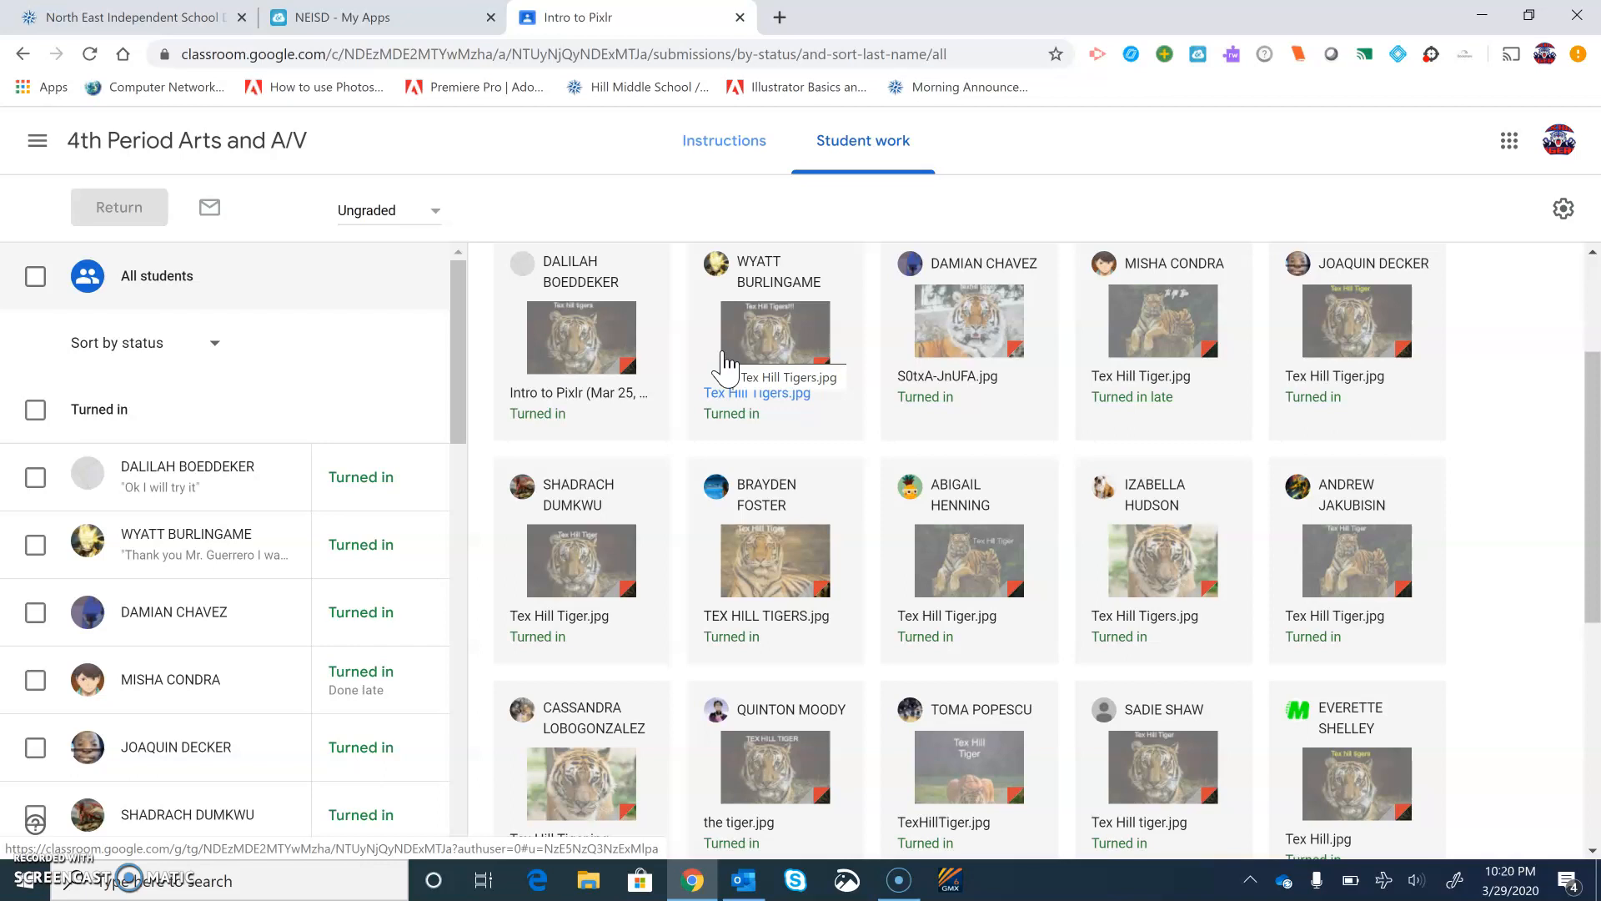
Open the Pixlr photo editor link from the Intro to Pixlr assignment instructions
click(1180, 365)
click(734, 158)
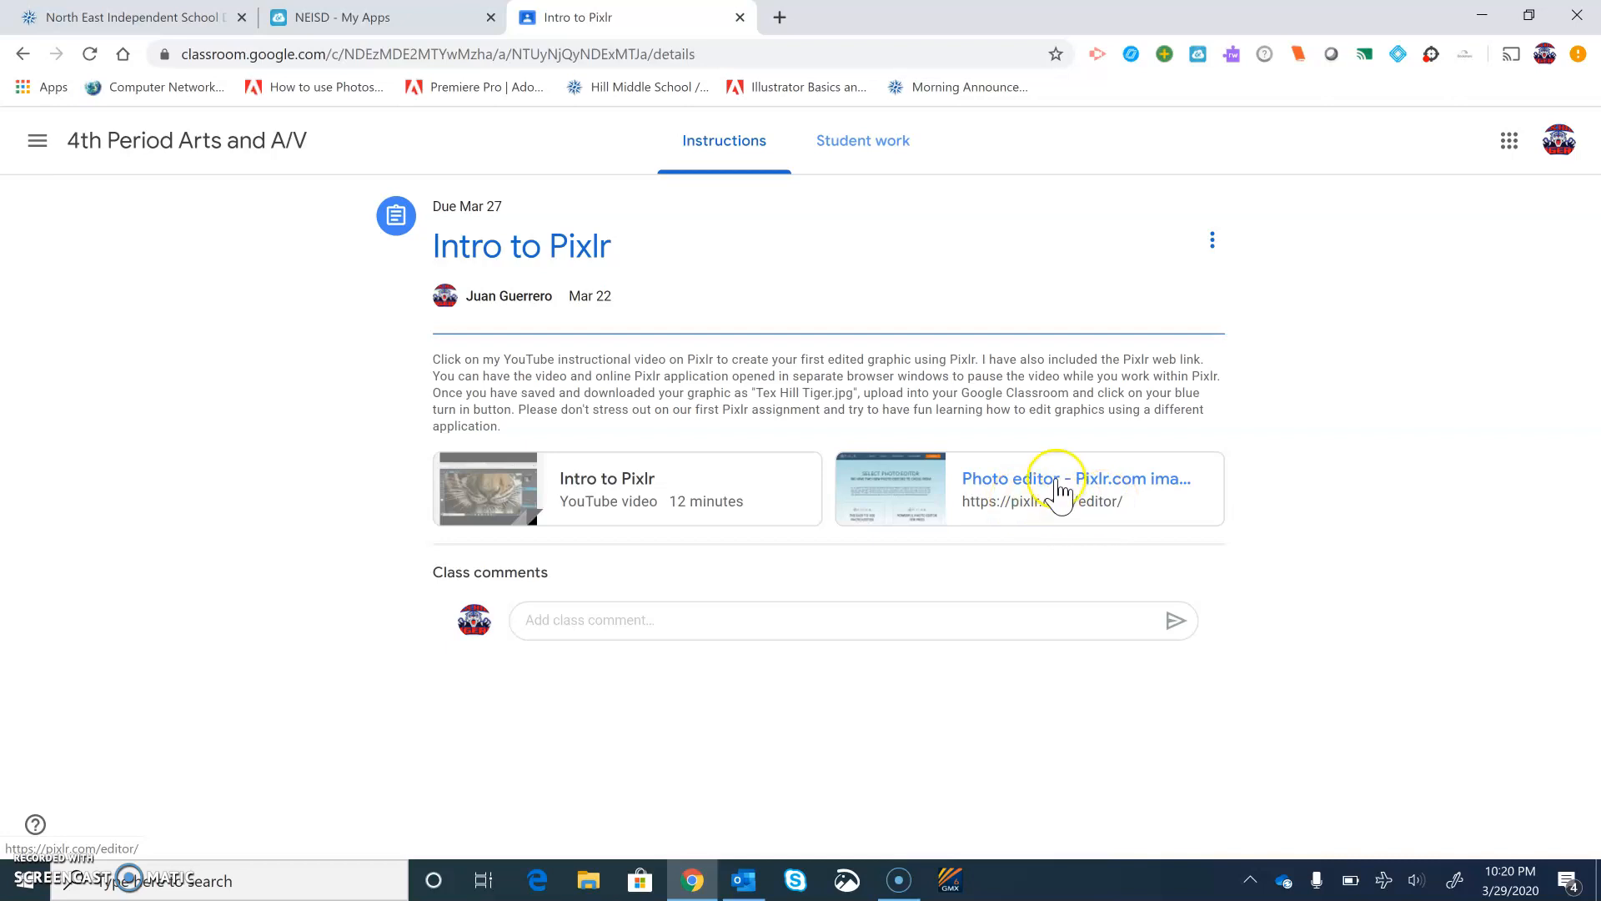
click(1094, 480)
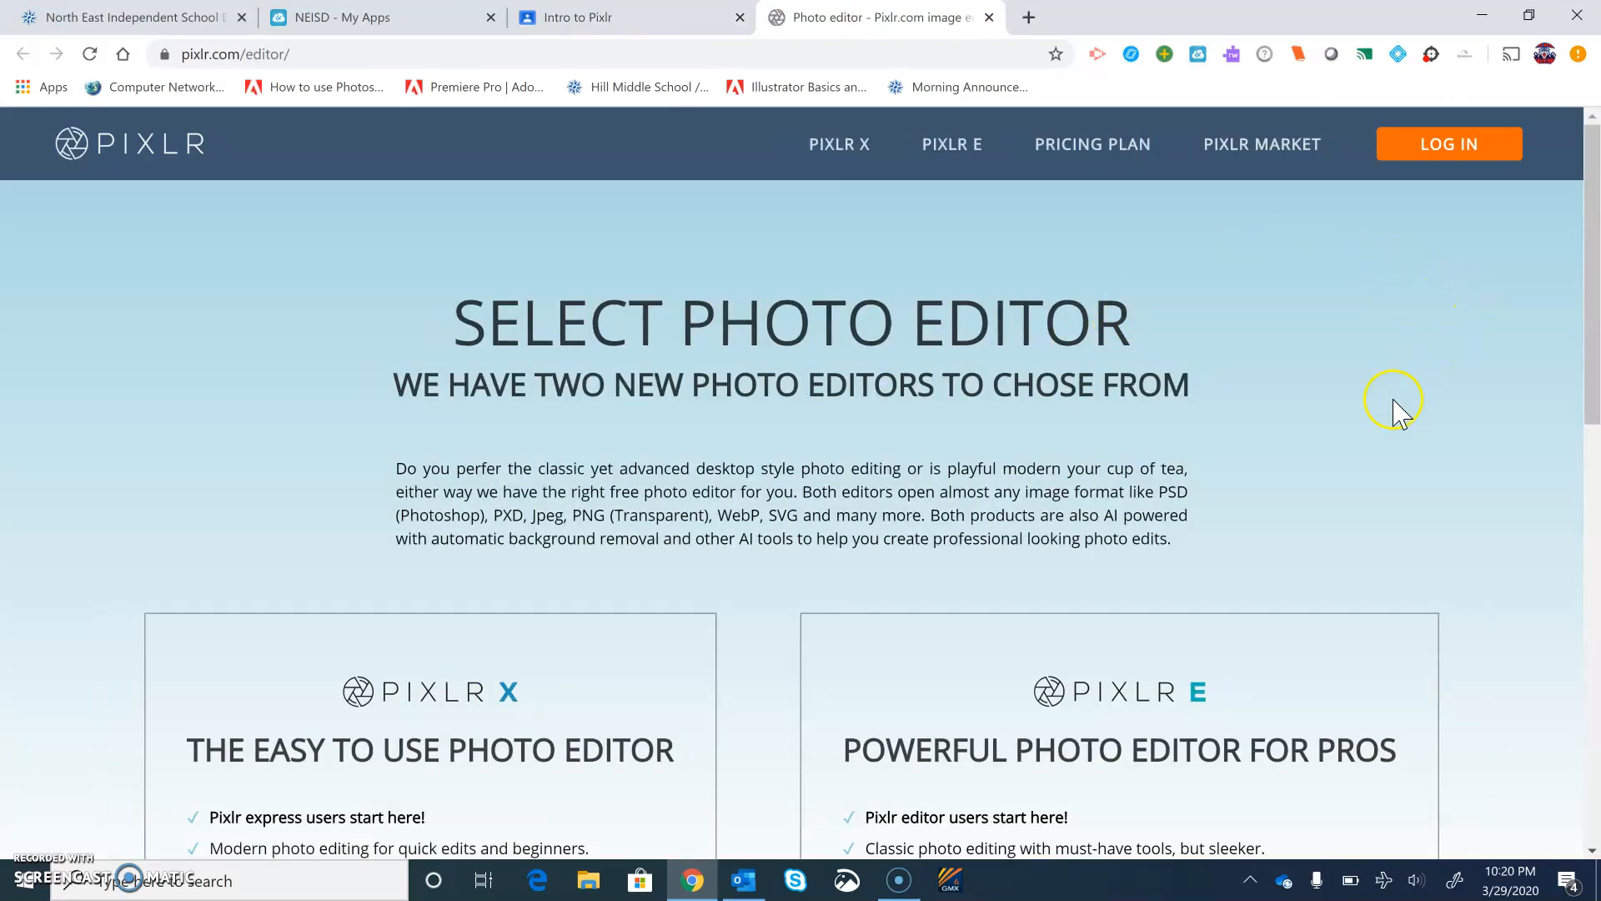
Launch Pixlr E from the editor selection page
scroll(1409, 396, down, 7)
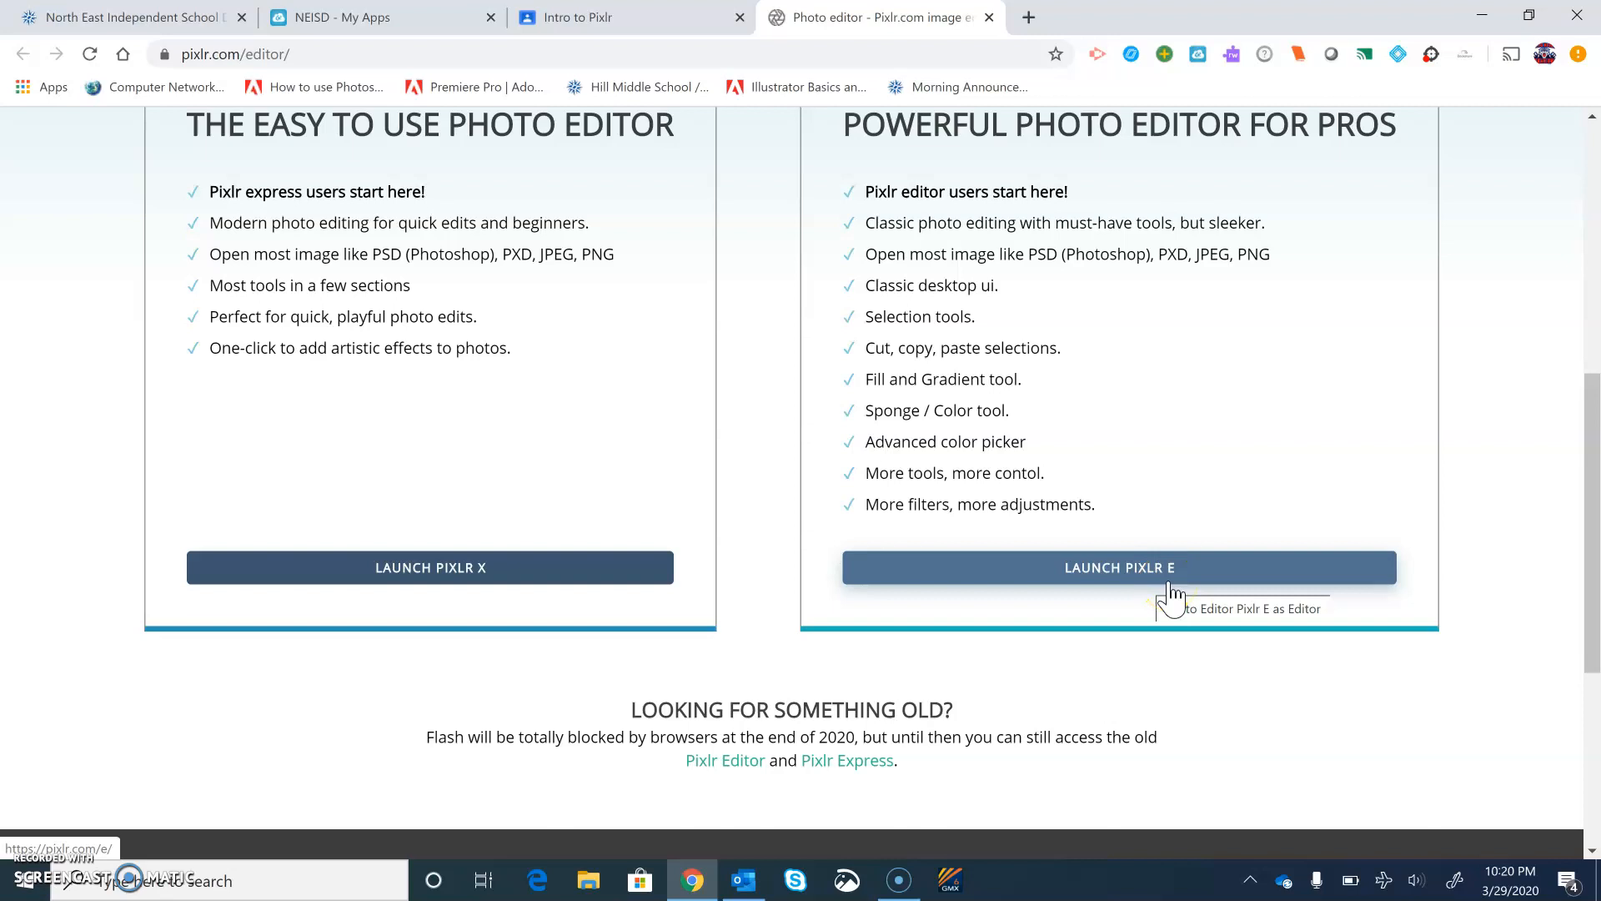
scroll(1168, 596, up, 1)
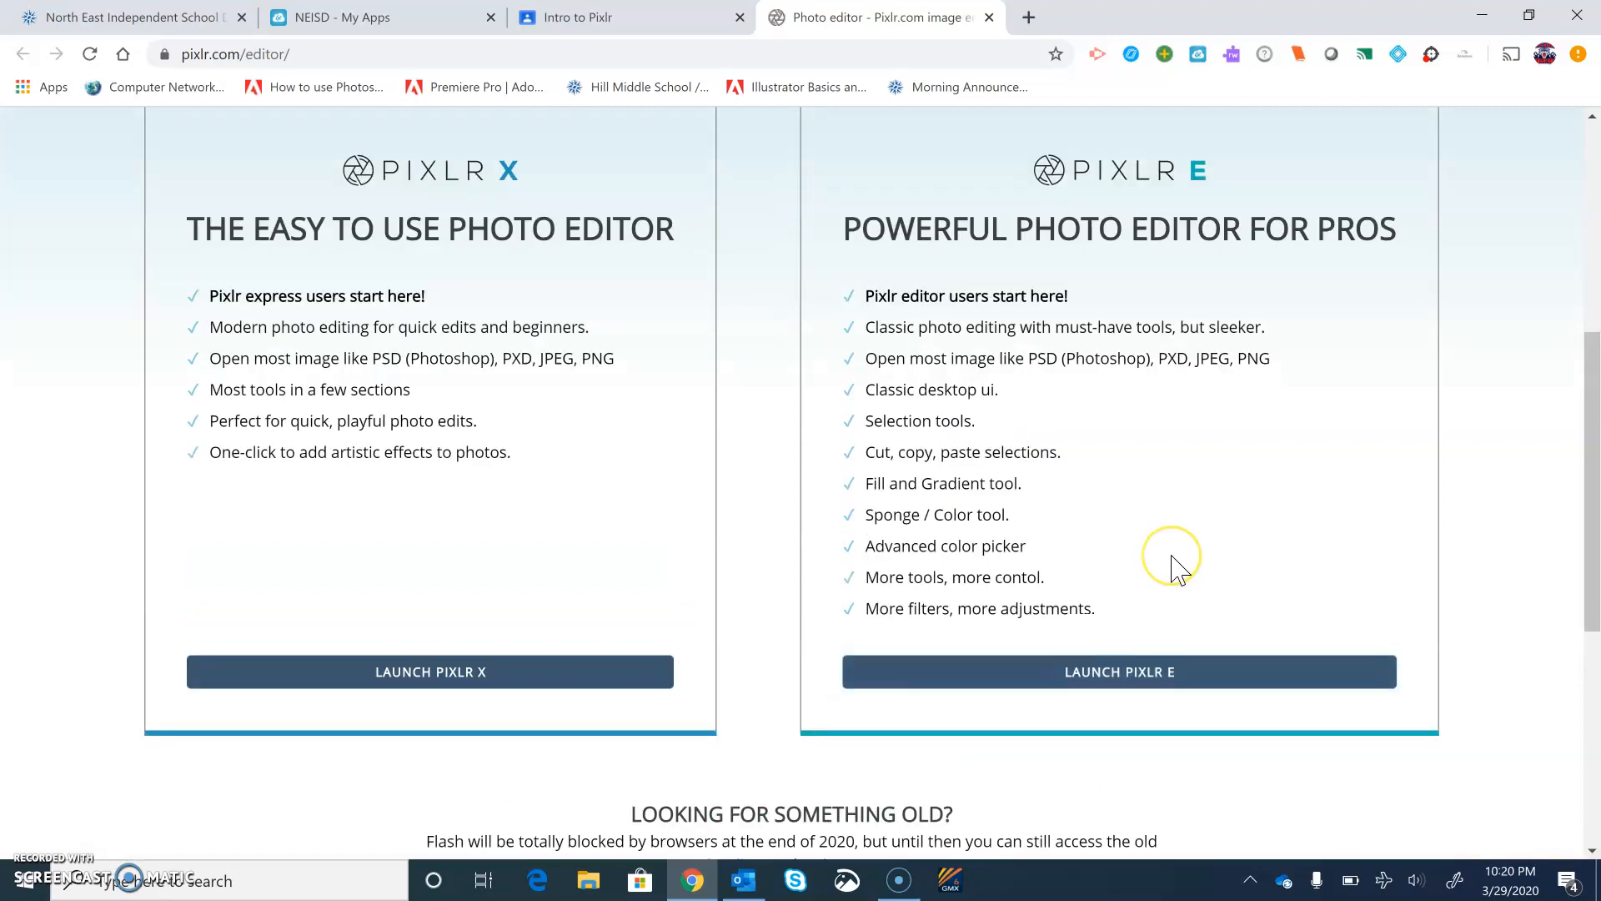
click(1171, 675)
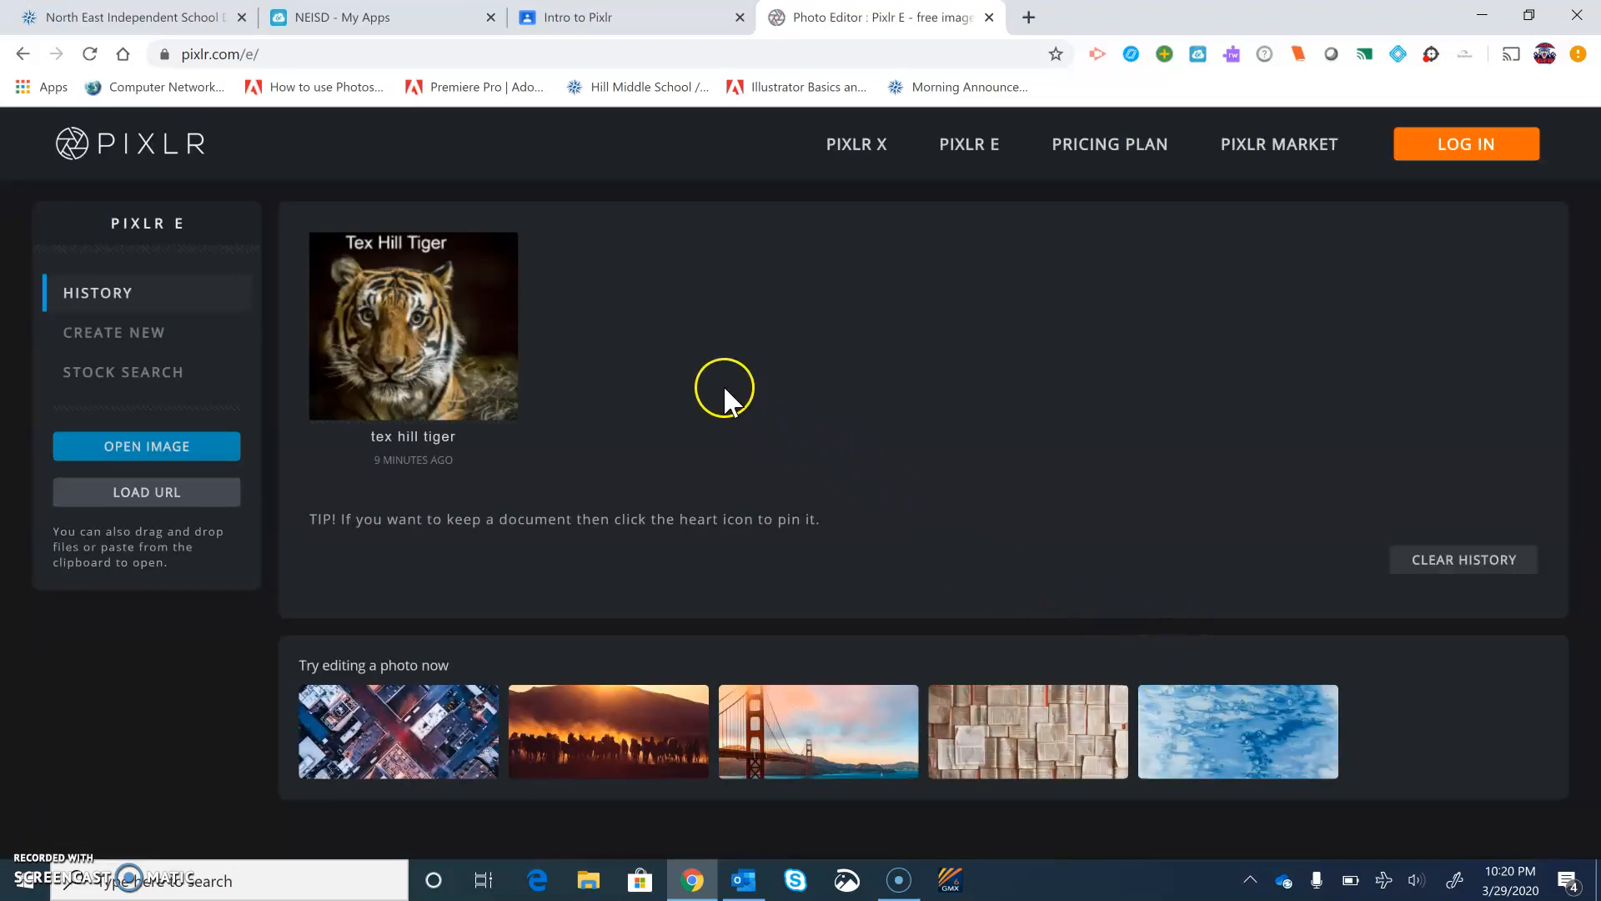
Open the tex hill tiger image from the editor's history
mouse_move(322, 257)
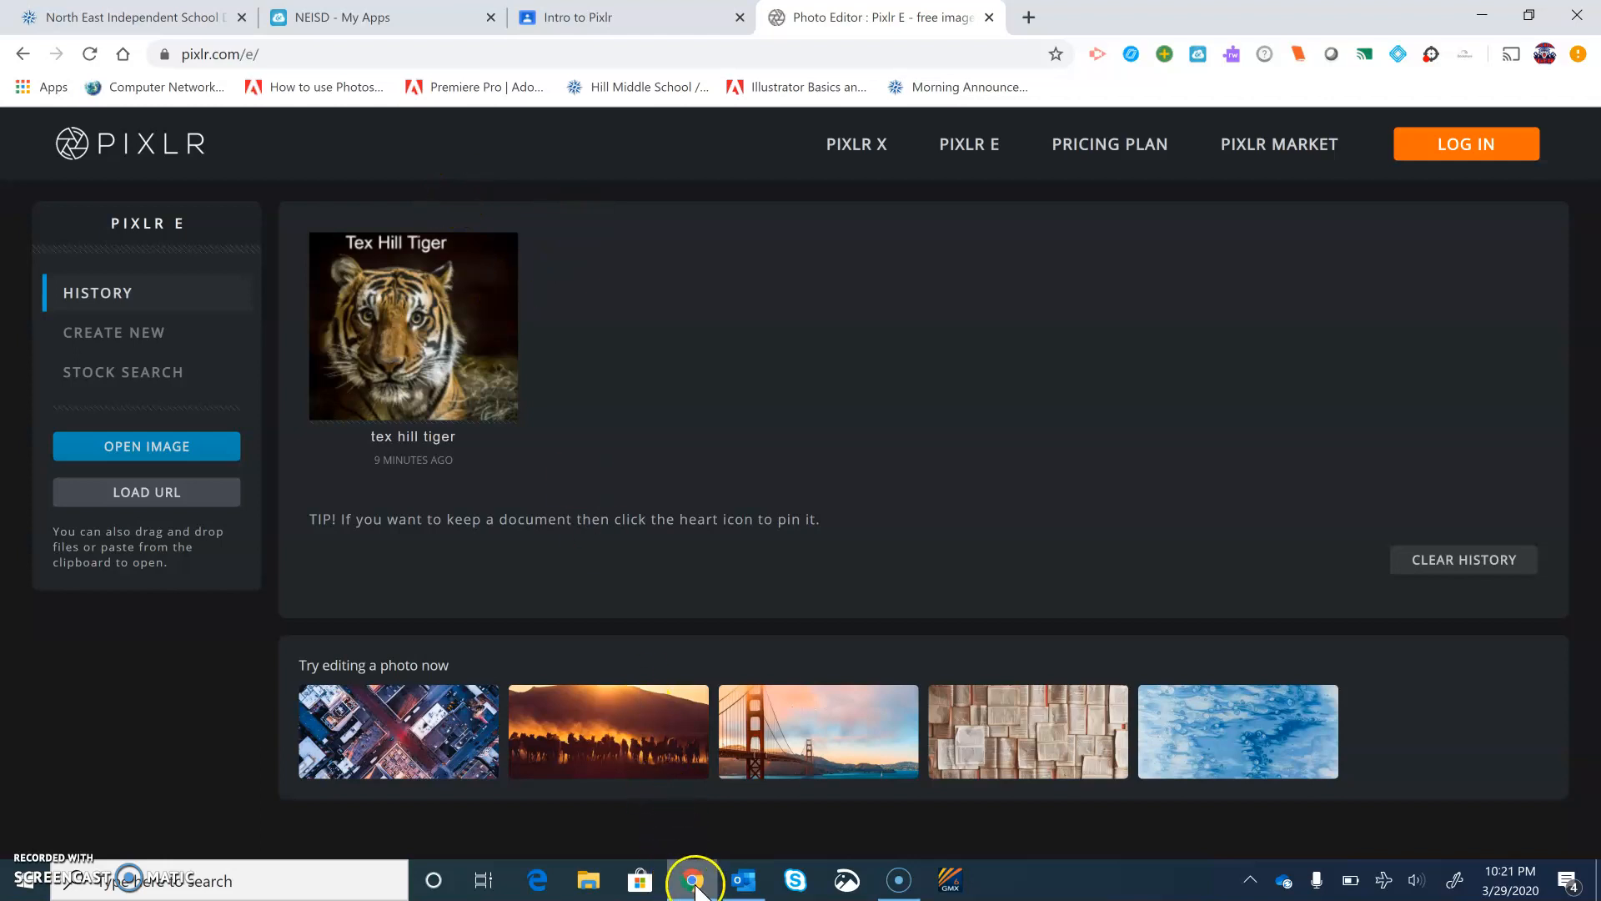
mouse_move(695, 887)
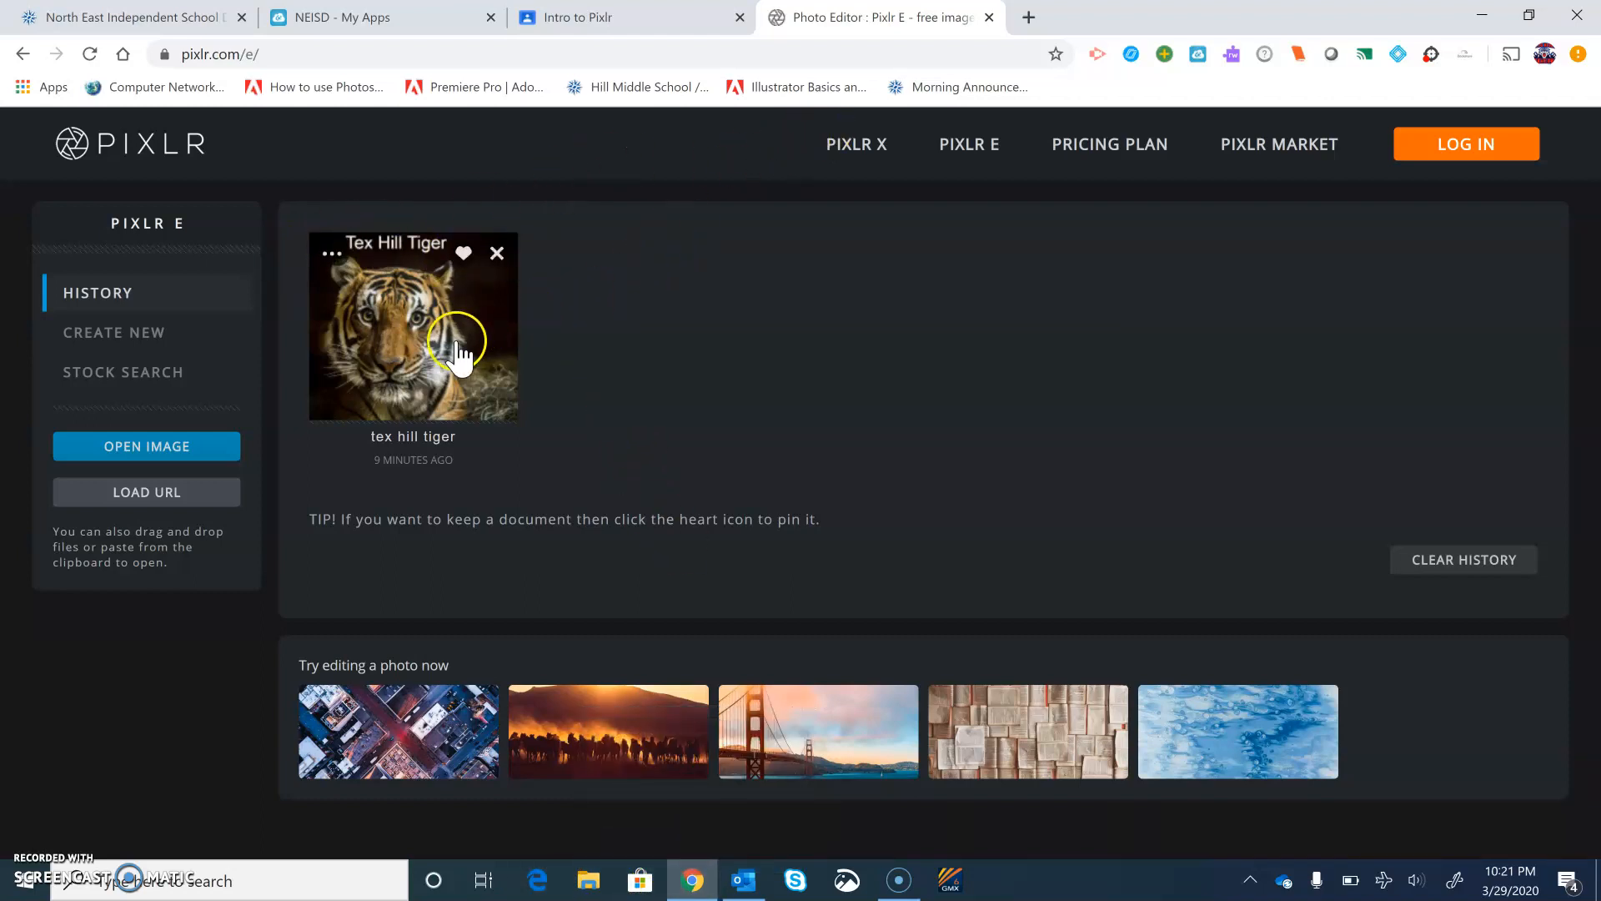
click(430, 348)
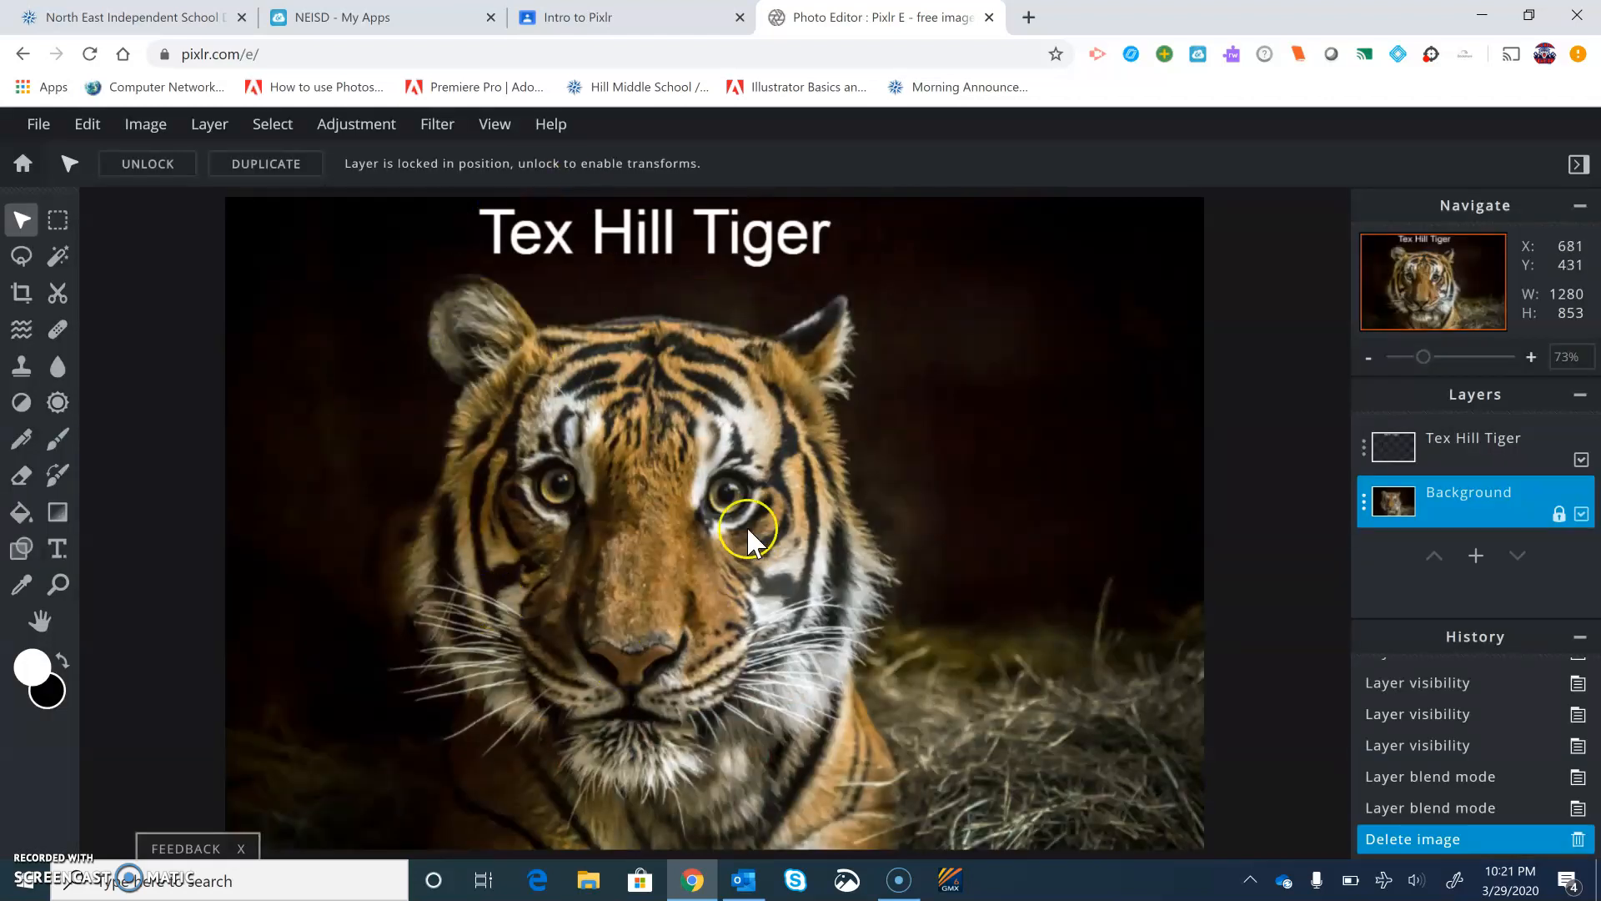
Duplicate the Background layer from its layer settings
click(1364, 503)
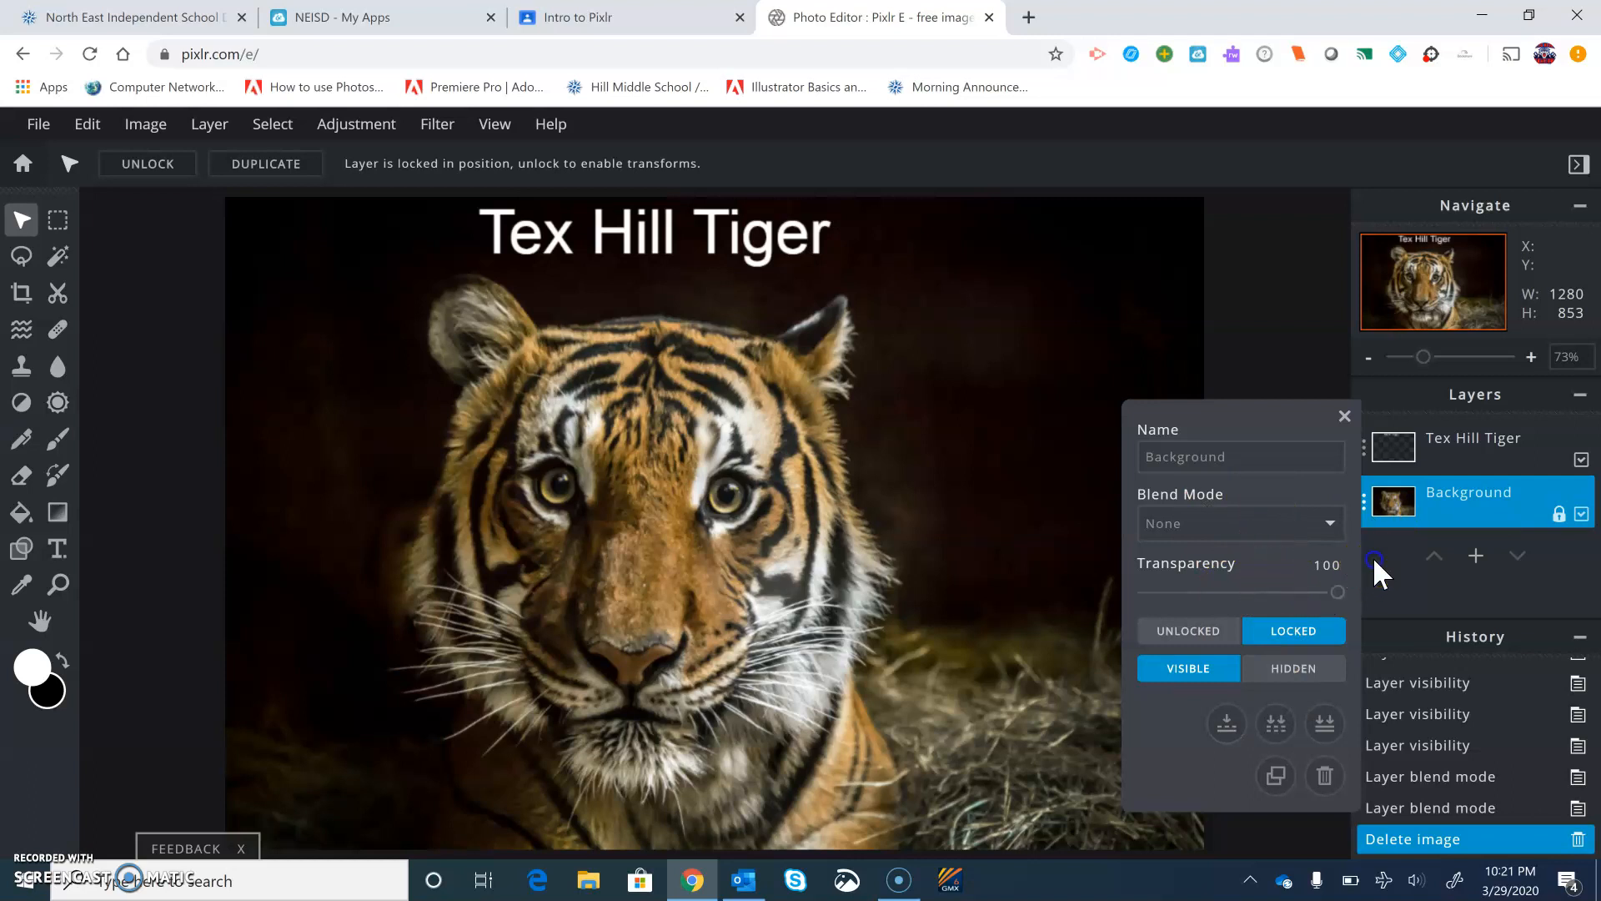
click(1344, 417)
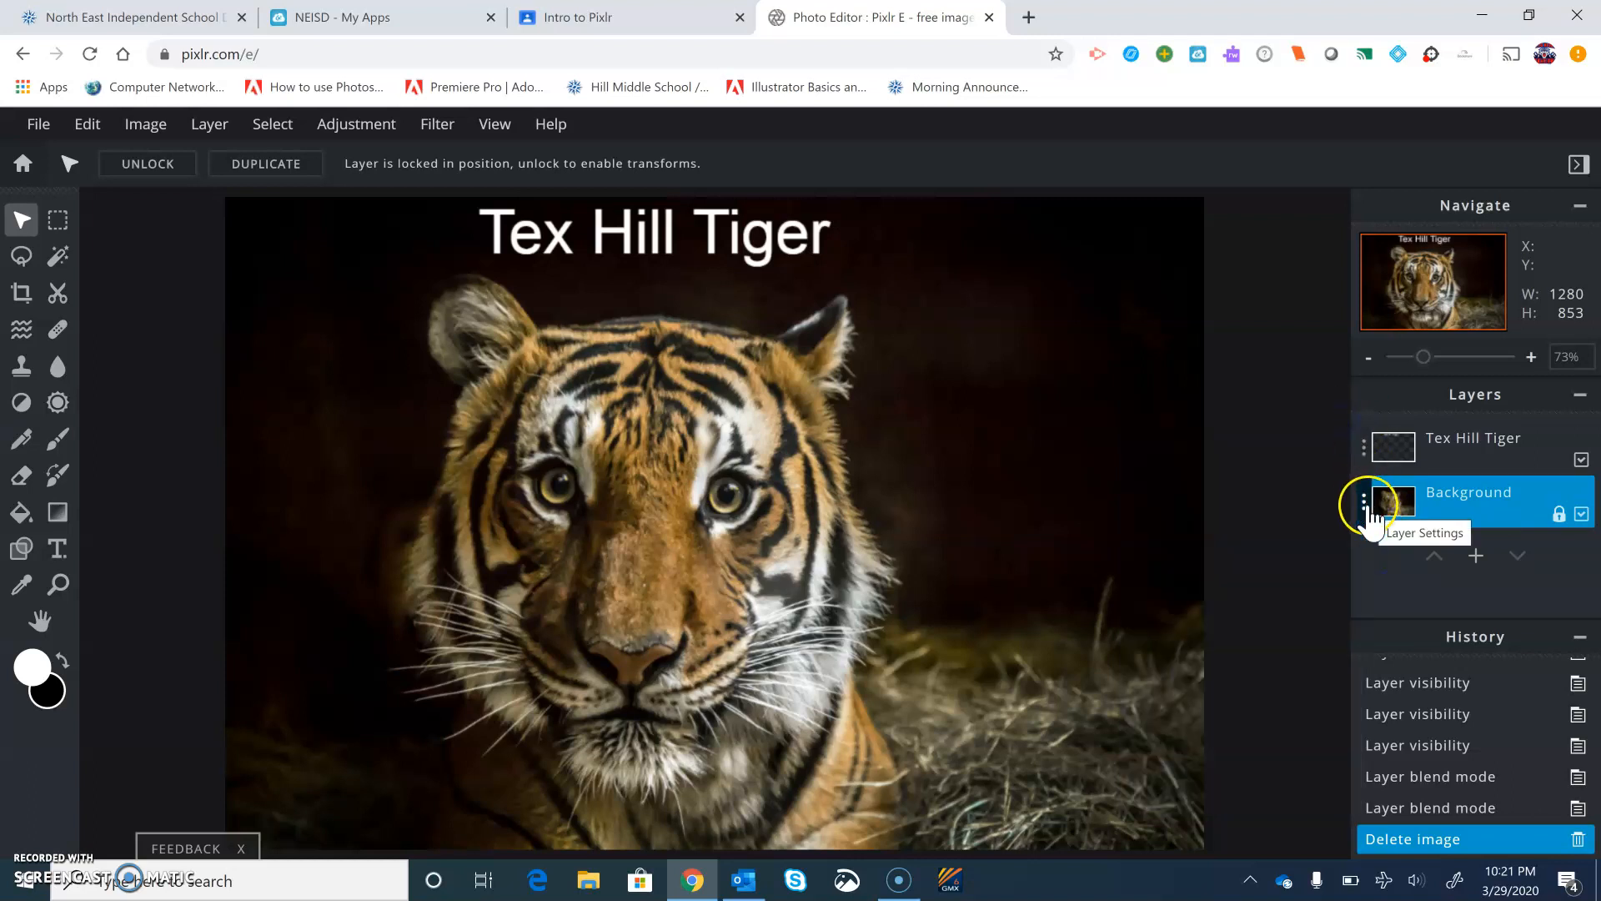
double_click(1442, 513)
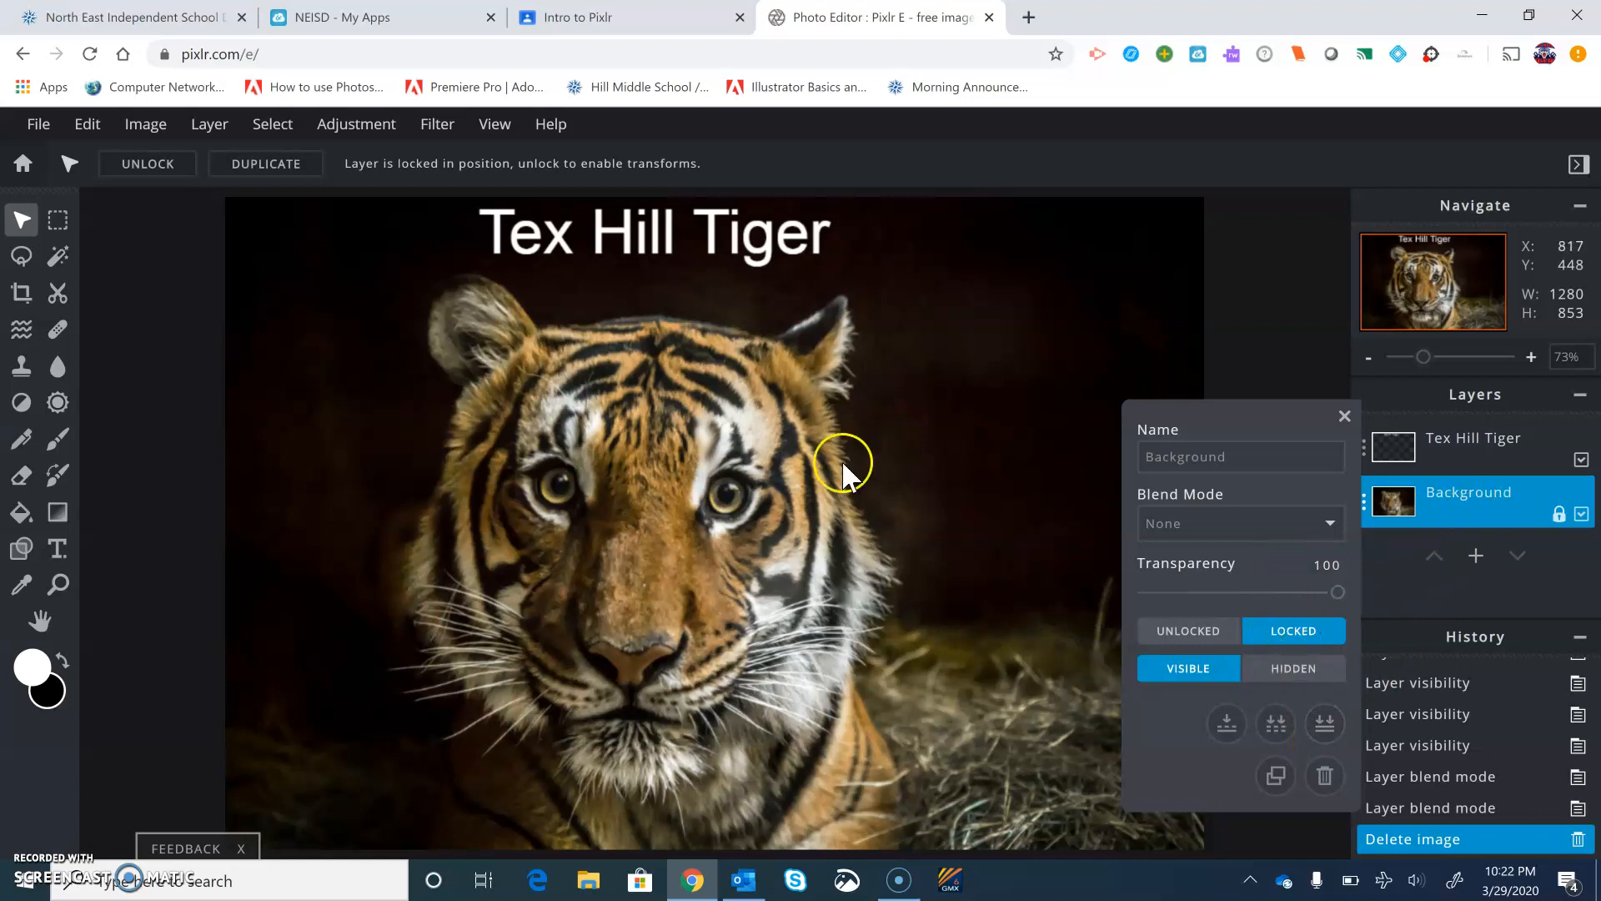
click(1276, 776)
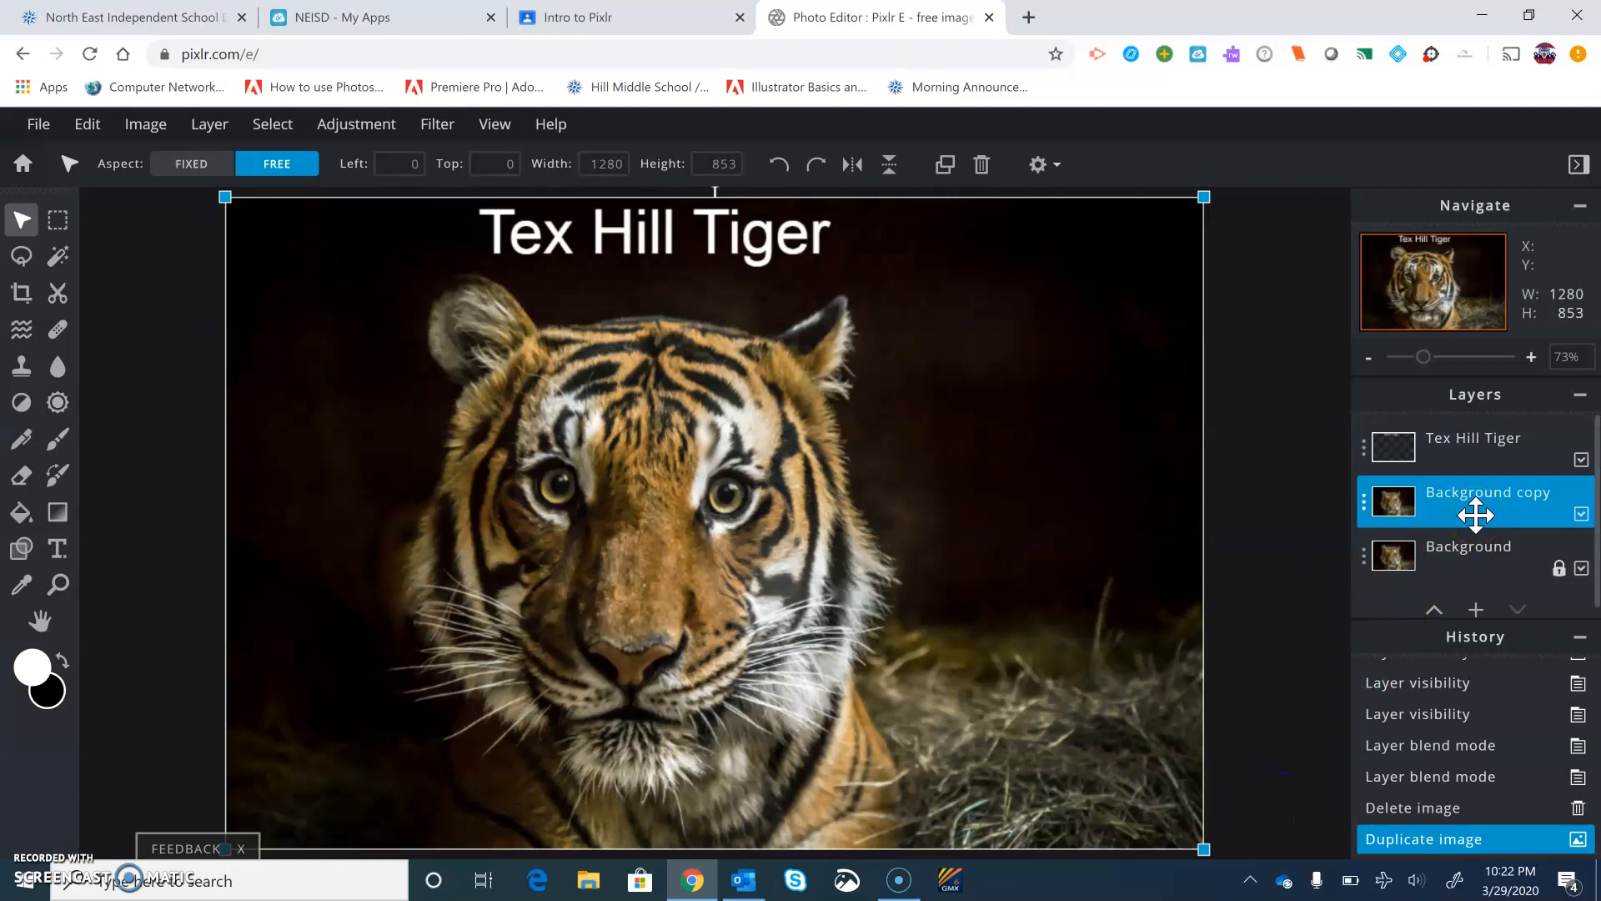
Examine the layer stack by selecting each layer in turn, ending on Background copy
click(1555, 510)
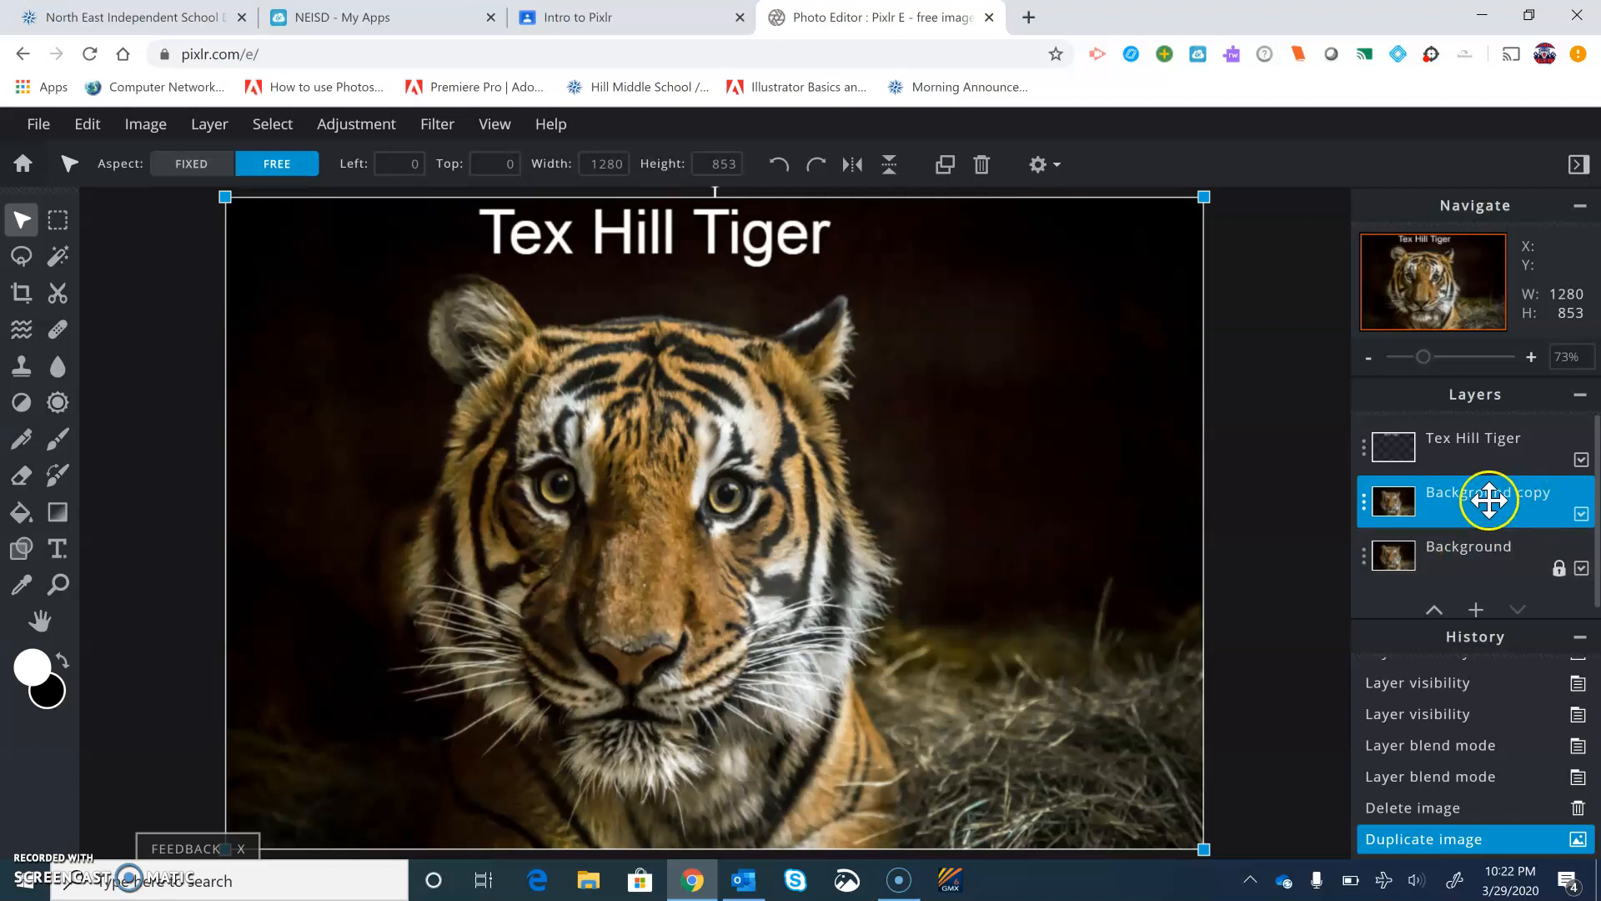
click(1469, 554)
click(1483, 502)
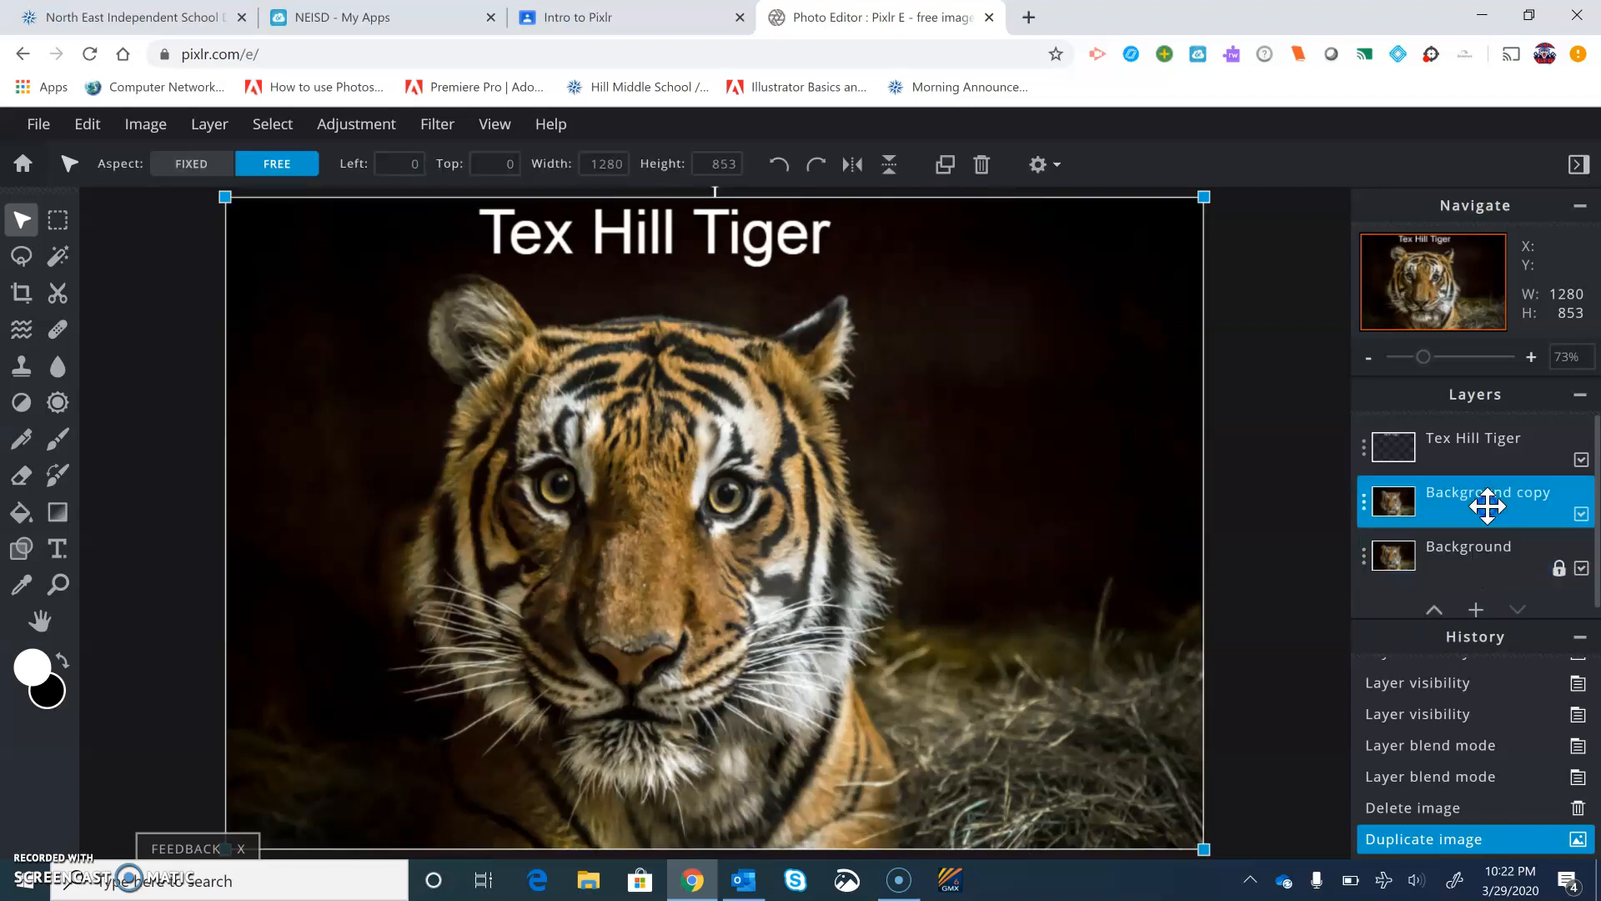
click(1499, 432)
click(1486, 508)
click(1481, 538)
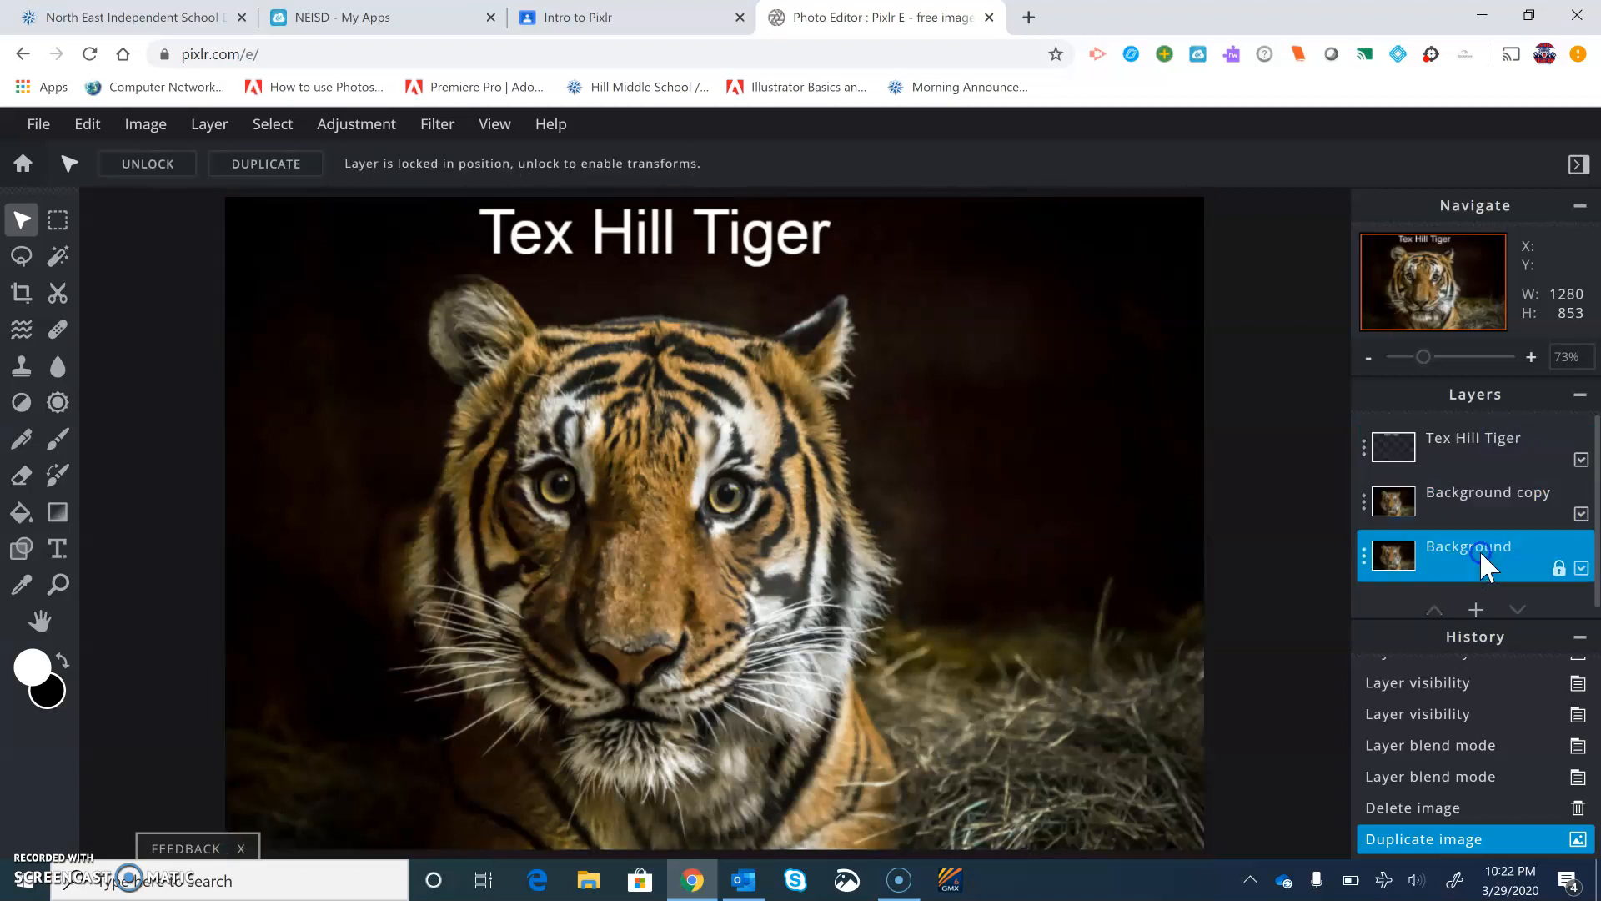
click(1488, 512)
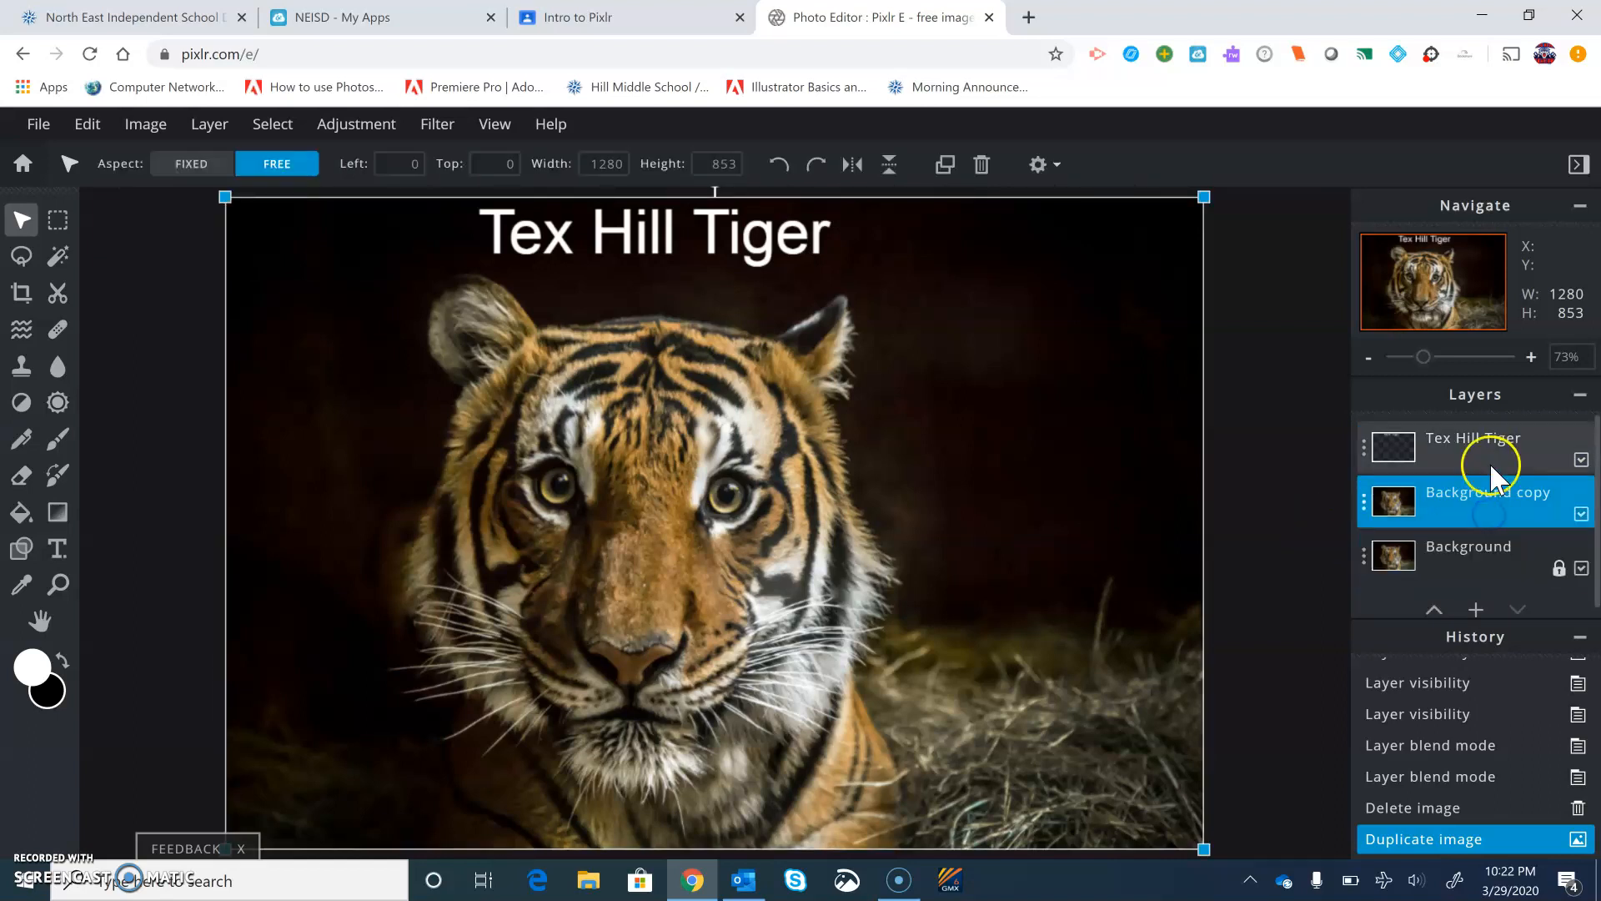
click(1489, 457)
click(1491, 509)
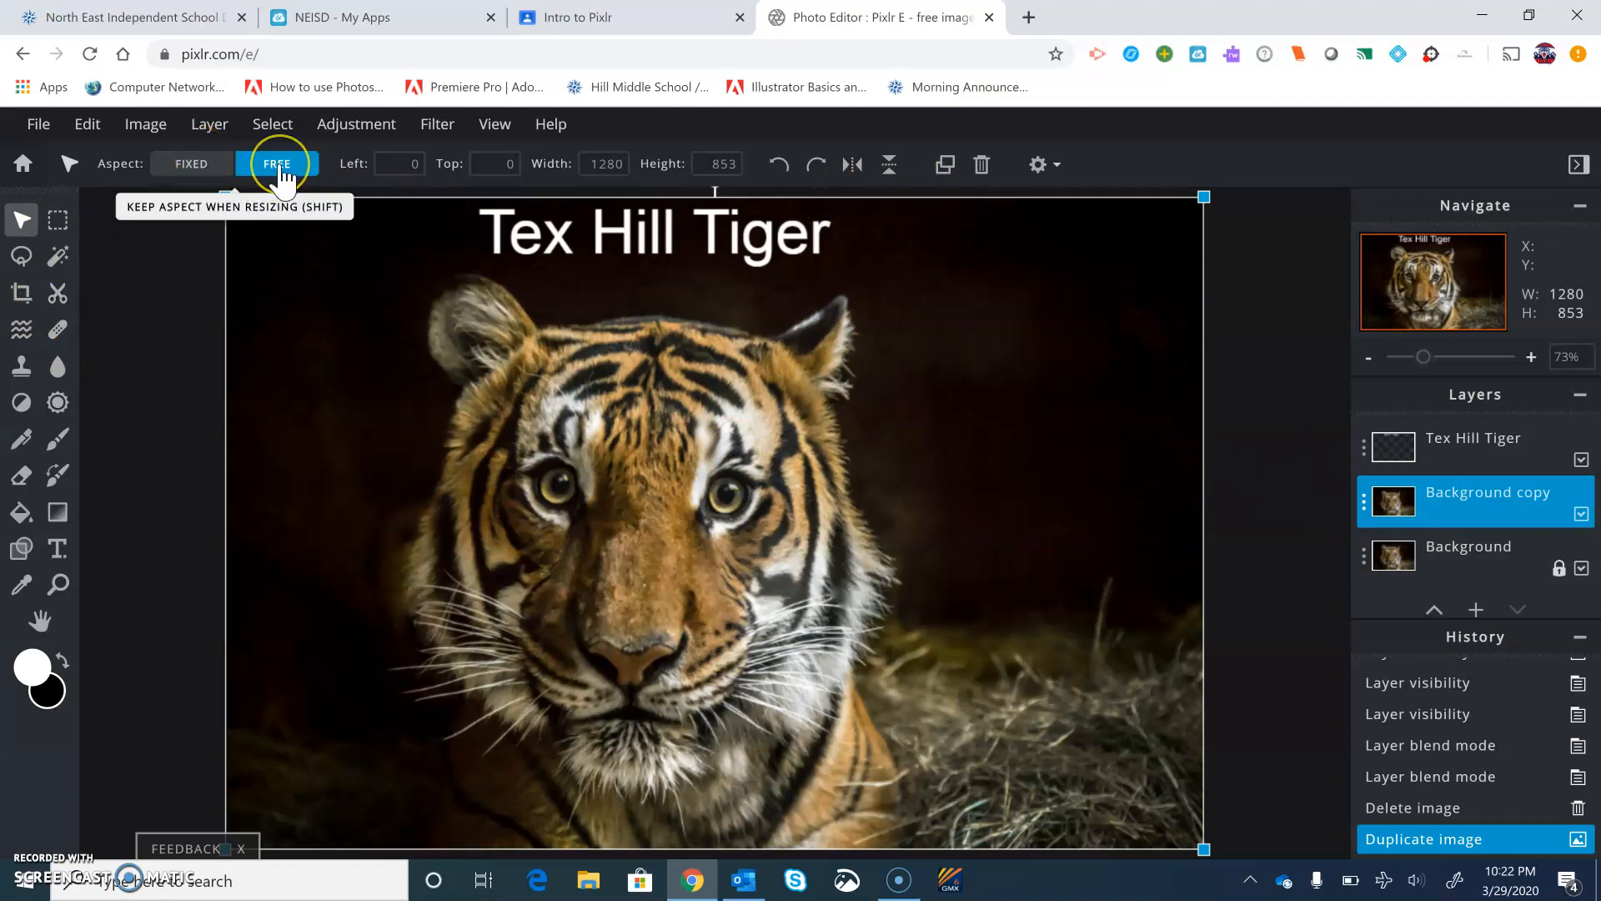
Try resizing the Background copy layer freely from its corner and undo the resize
click(203, 172)
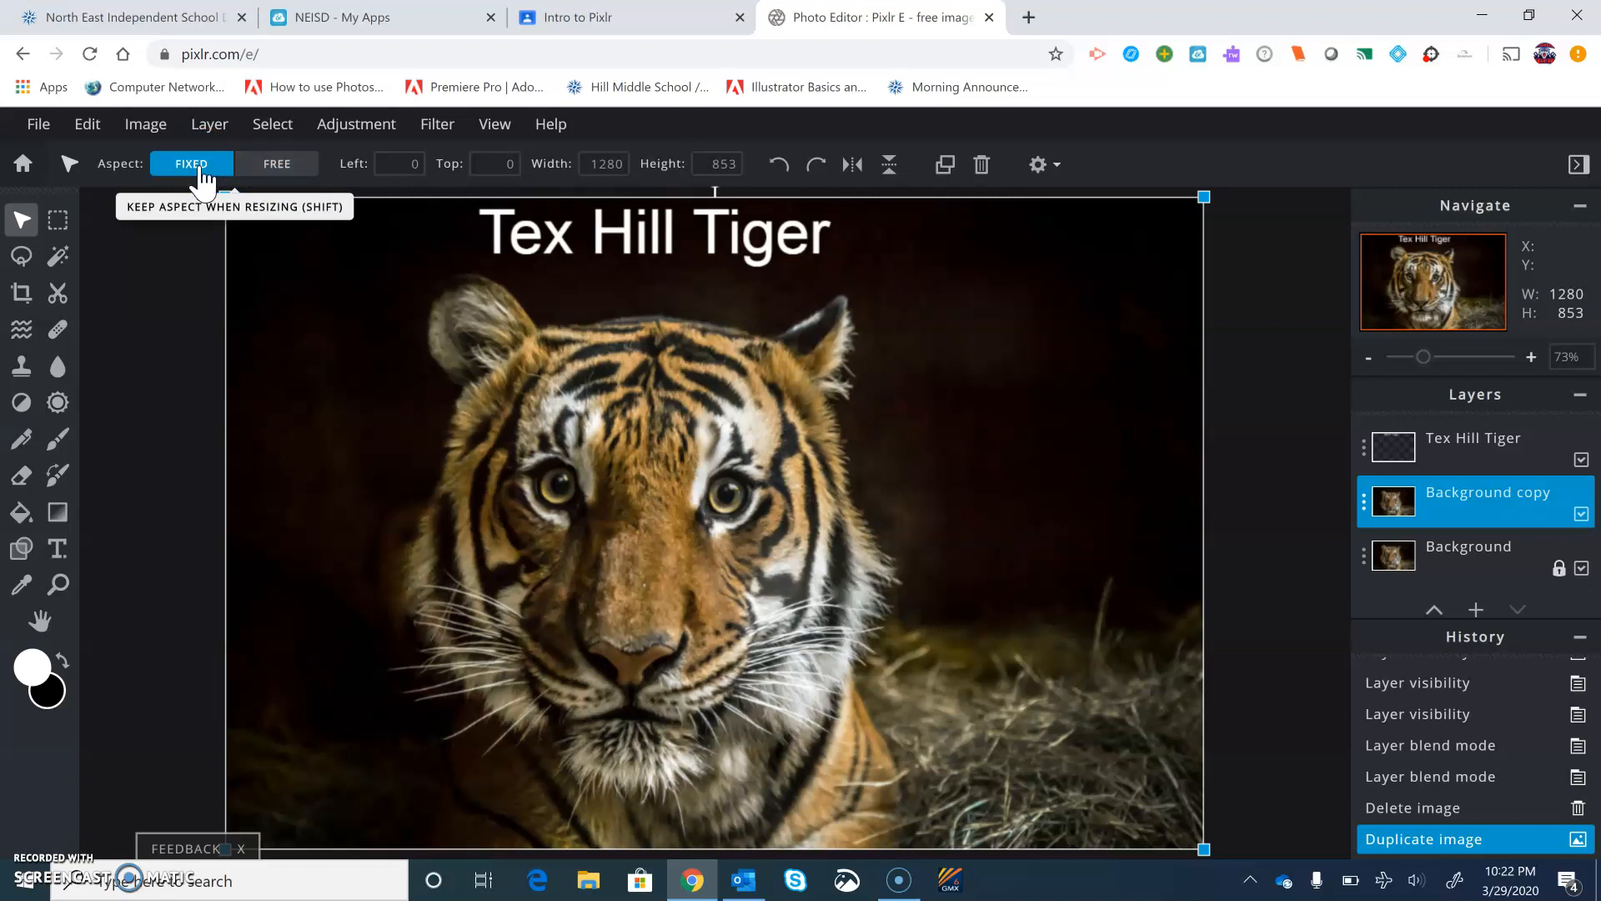
click(293, 171)
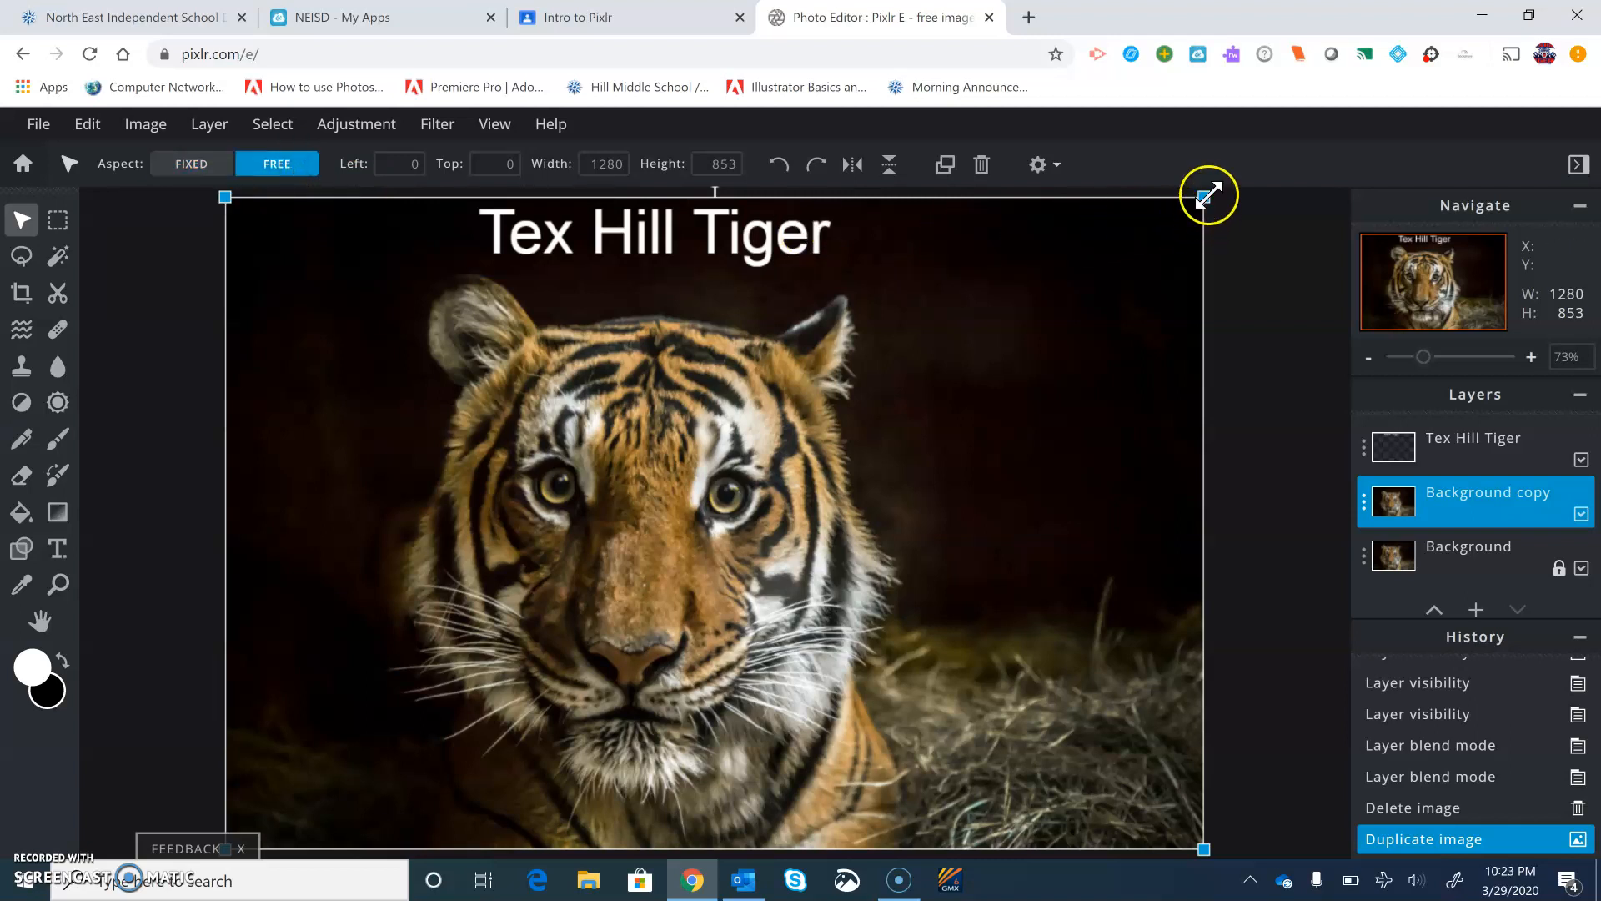
drag(1207, 200, 934, 302)
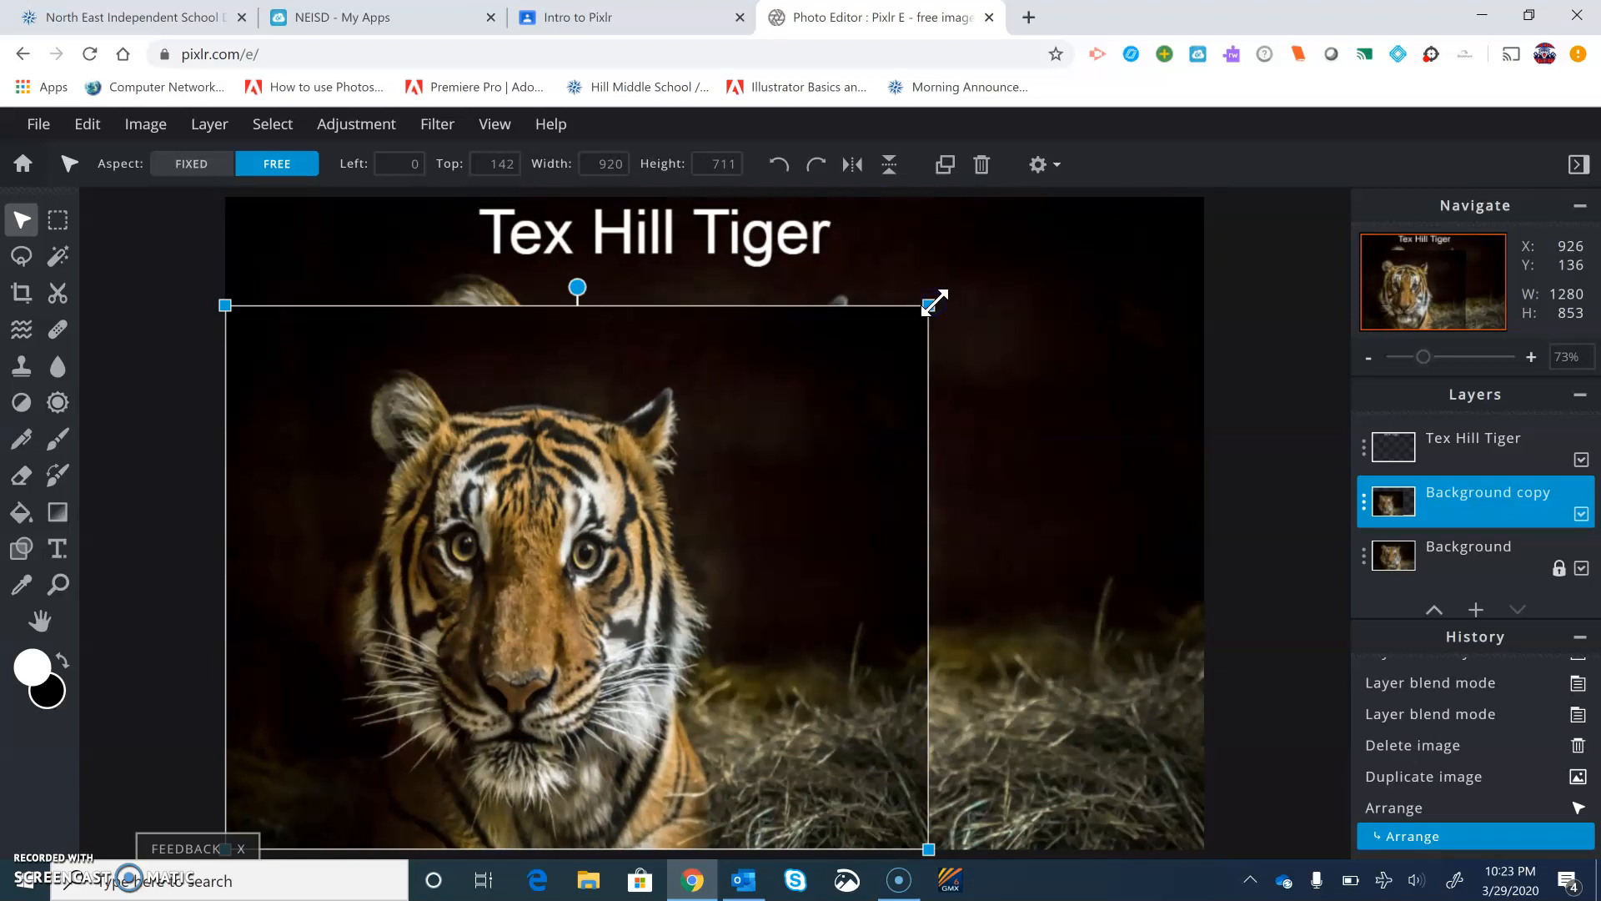
key(ctrl+z)
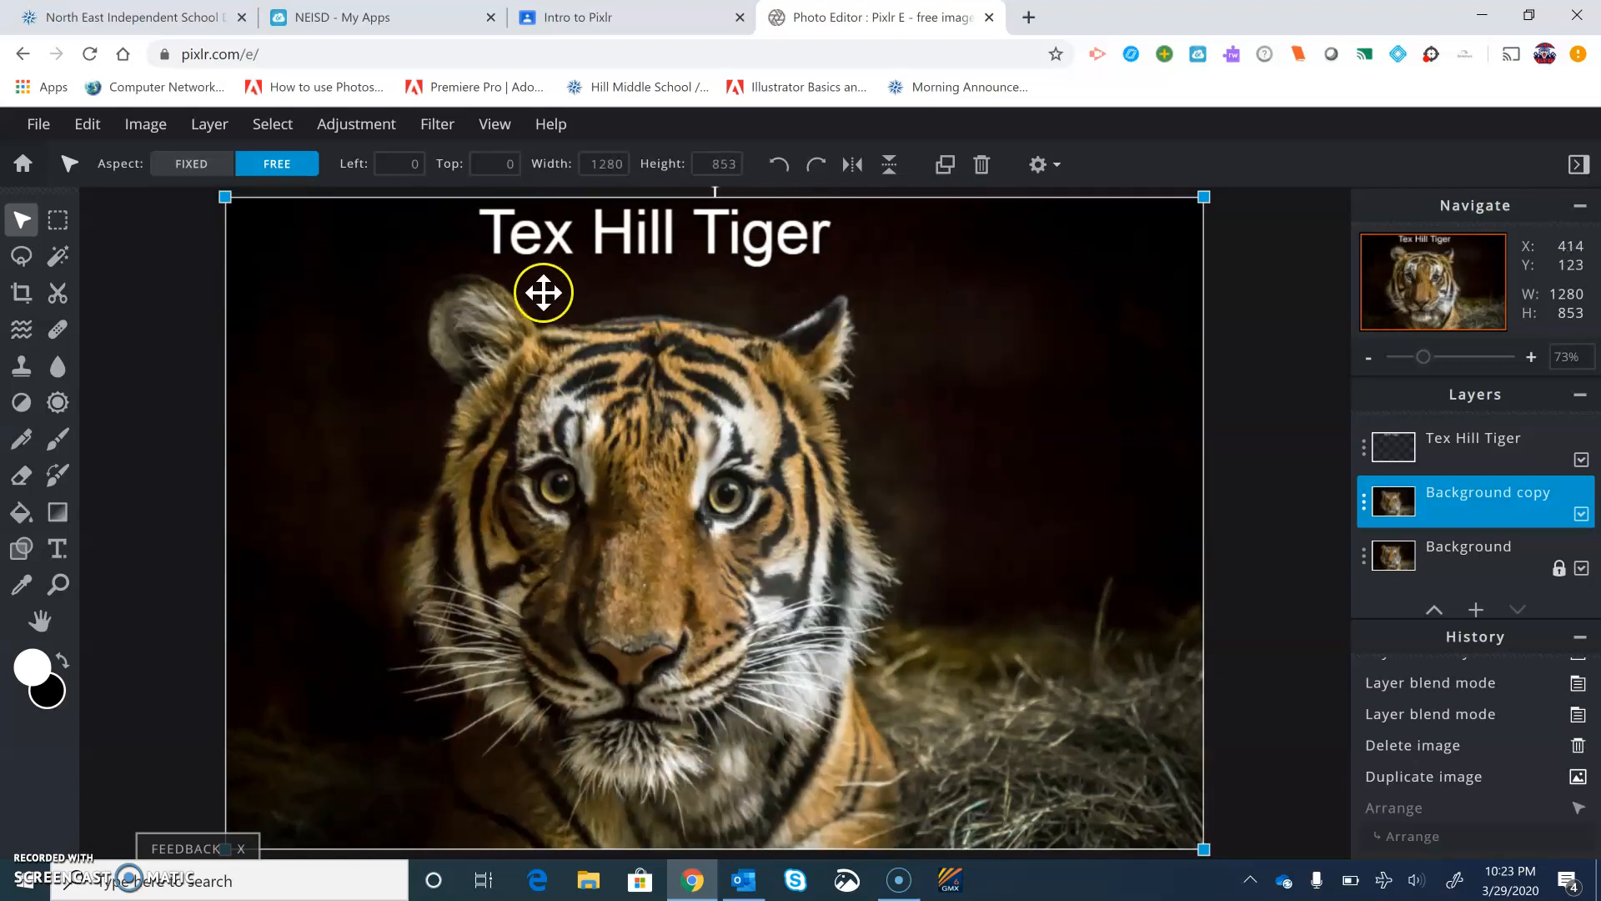
Switch to fixed aspect and scale the Background copy layer down to about 543 by 362 pixels
click(216, 167)
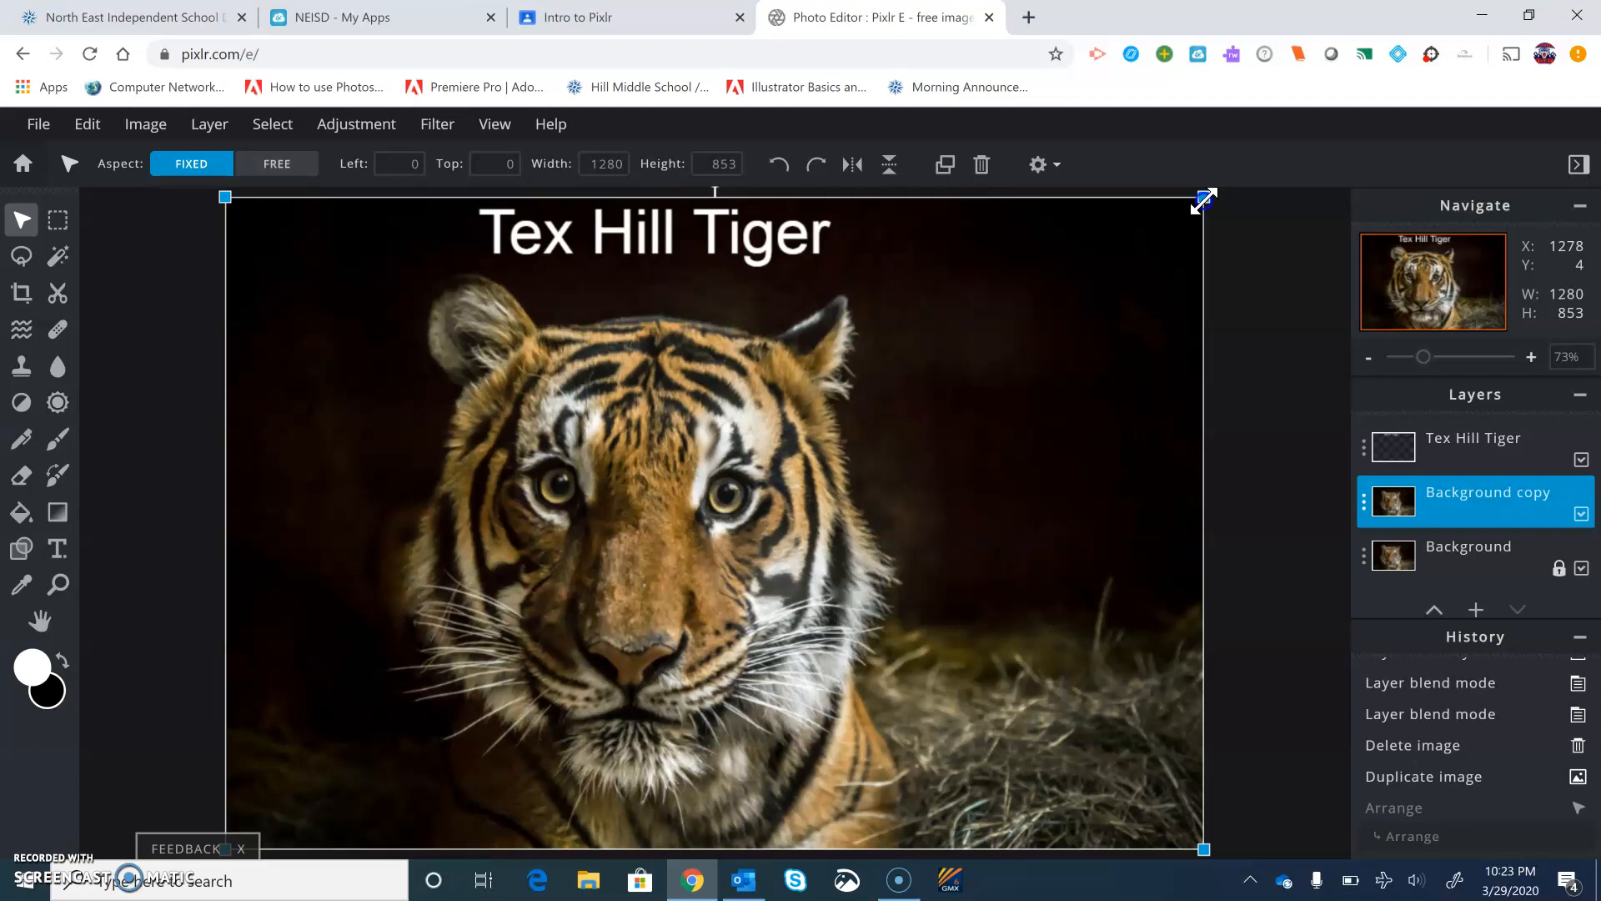
drag(1204, 200, 640, 594)
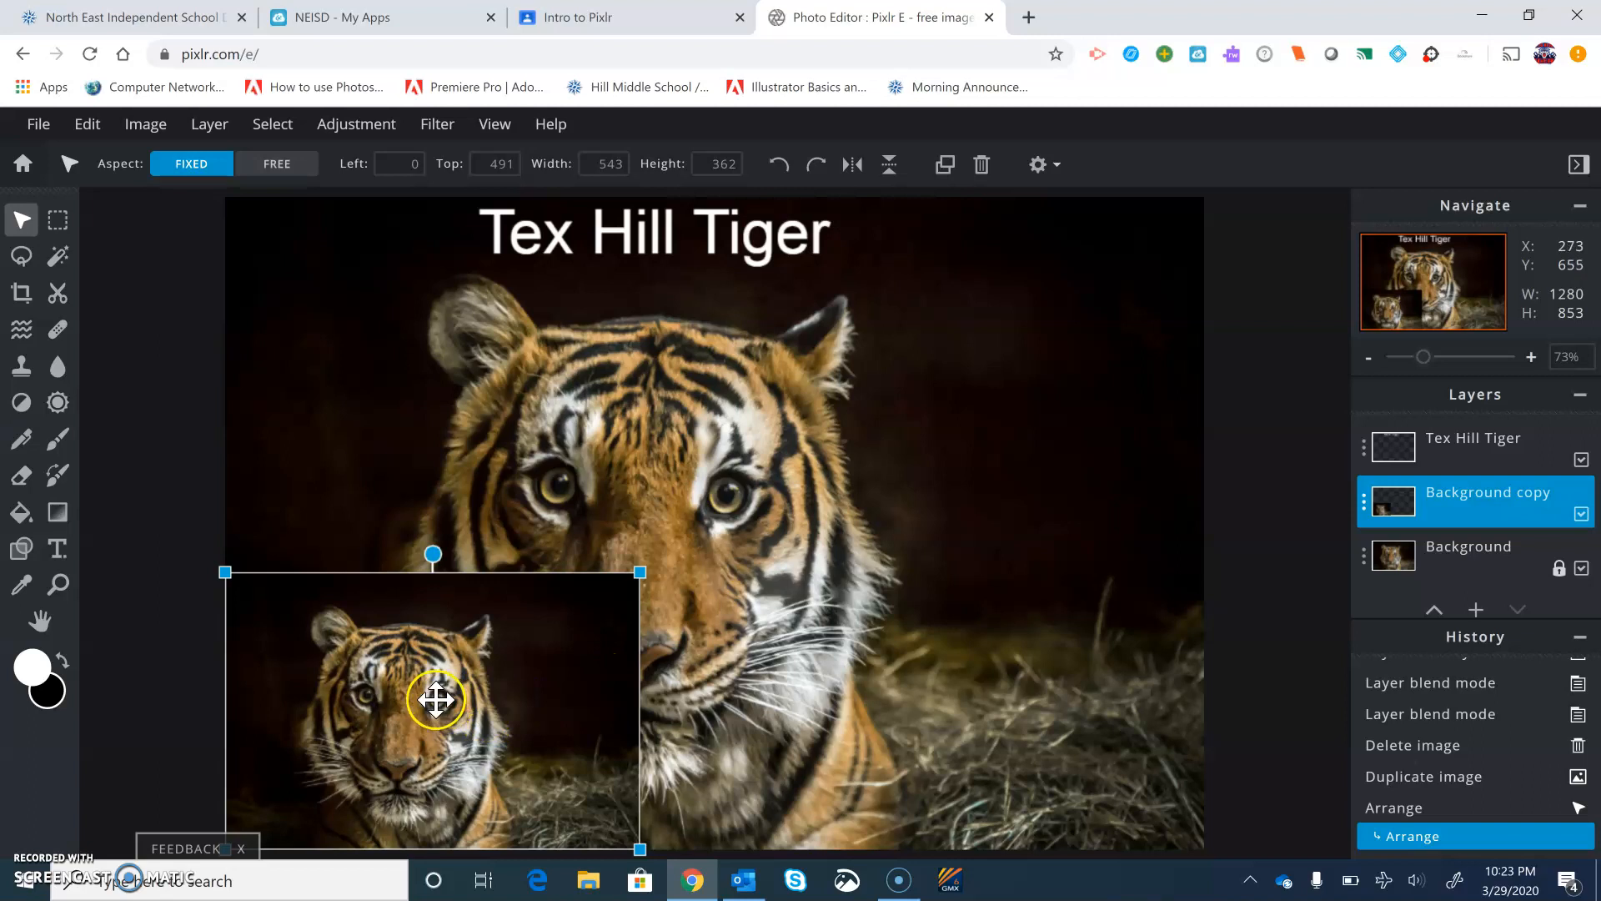
Move the scaled copy to the lower-right corner, shrinking it to about 471 by 314 pixels
drag(438, 715, 990, 723)
drag(1197, 572, 1162, 603)
drag(1065, 700, 1106, 701)
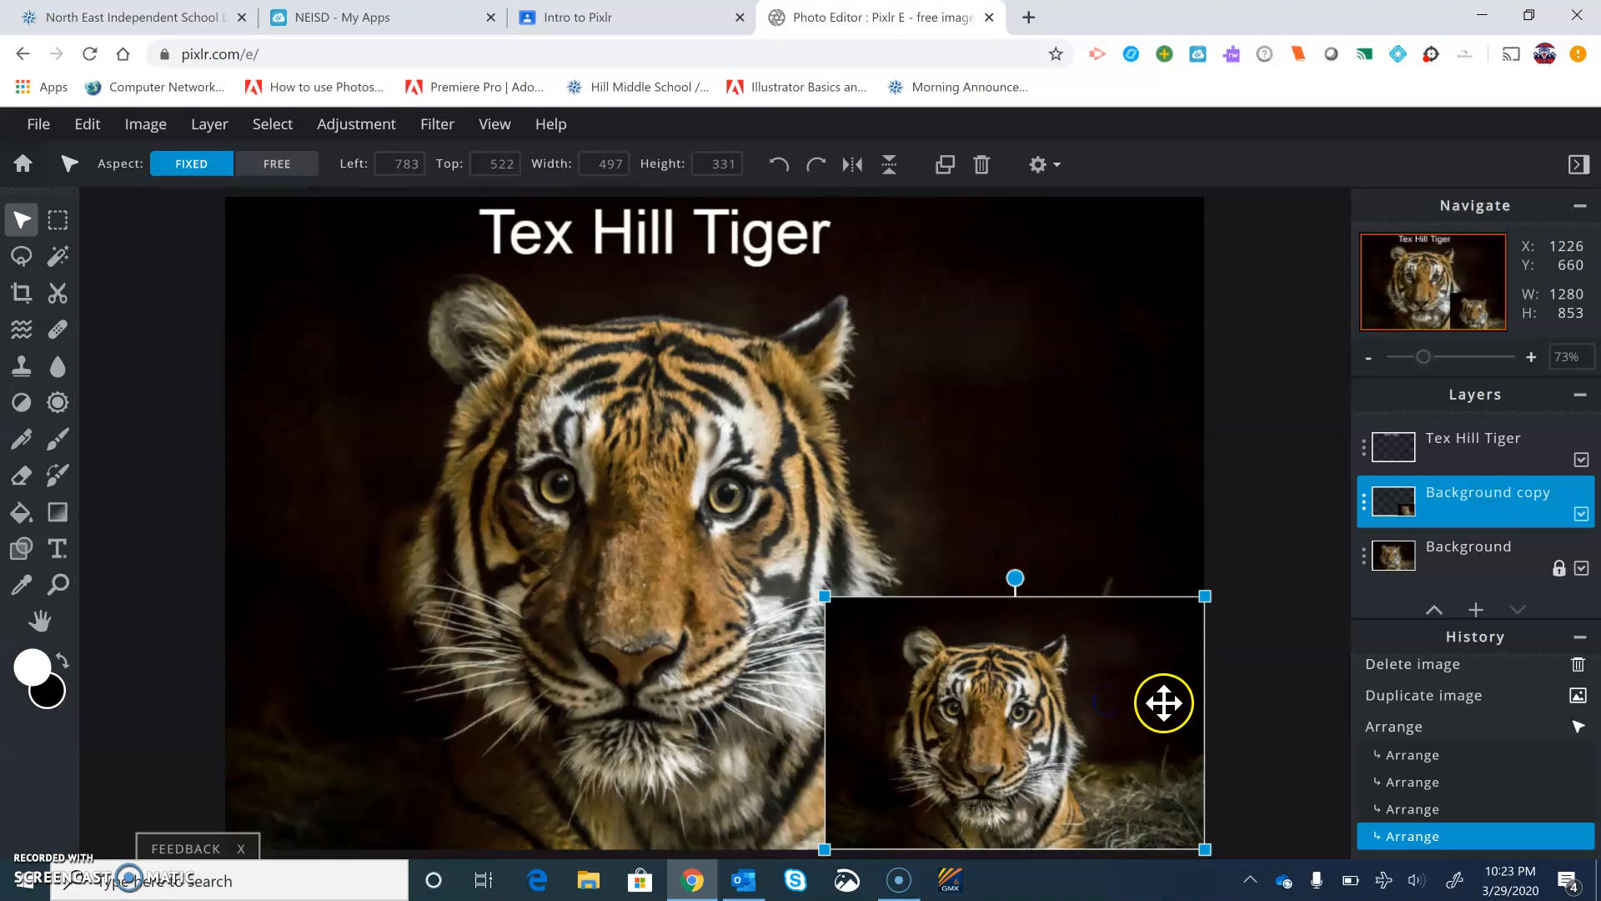
drag(1204, 595, 1188, 611)
mouse_move(1115, 701)
mouse_down()
mouse_move(1147, 704)
mouse_move(1129, 708)
mouse_up()
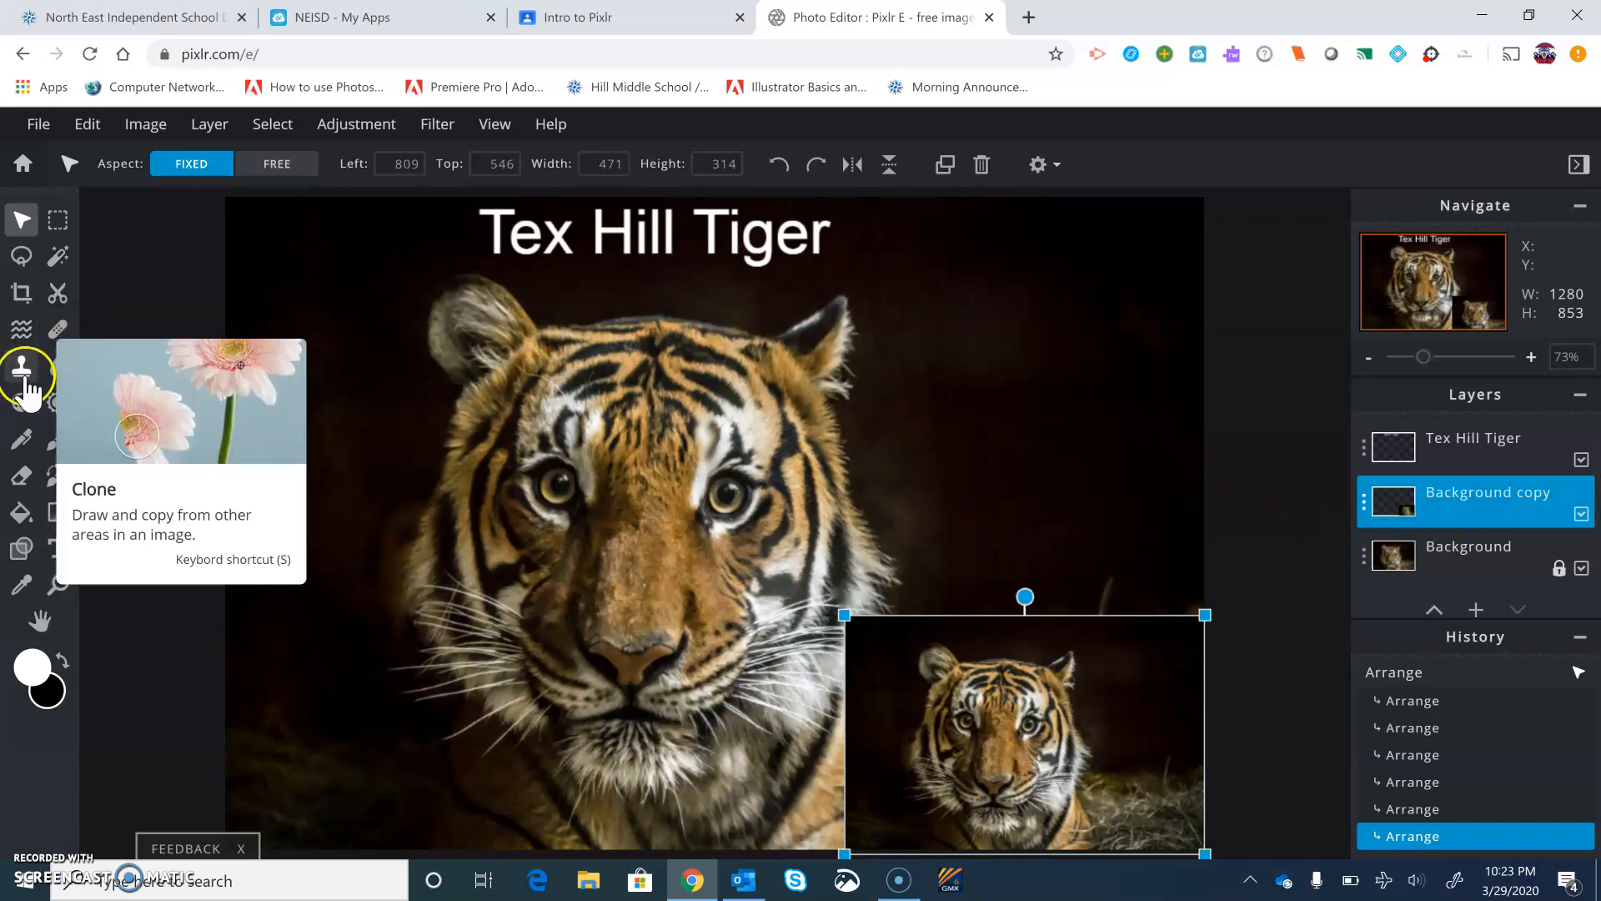
Erase the small tiger layer's hard edges with the Eraser at brush size 40 so it blends into the background
click(24, 477)
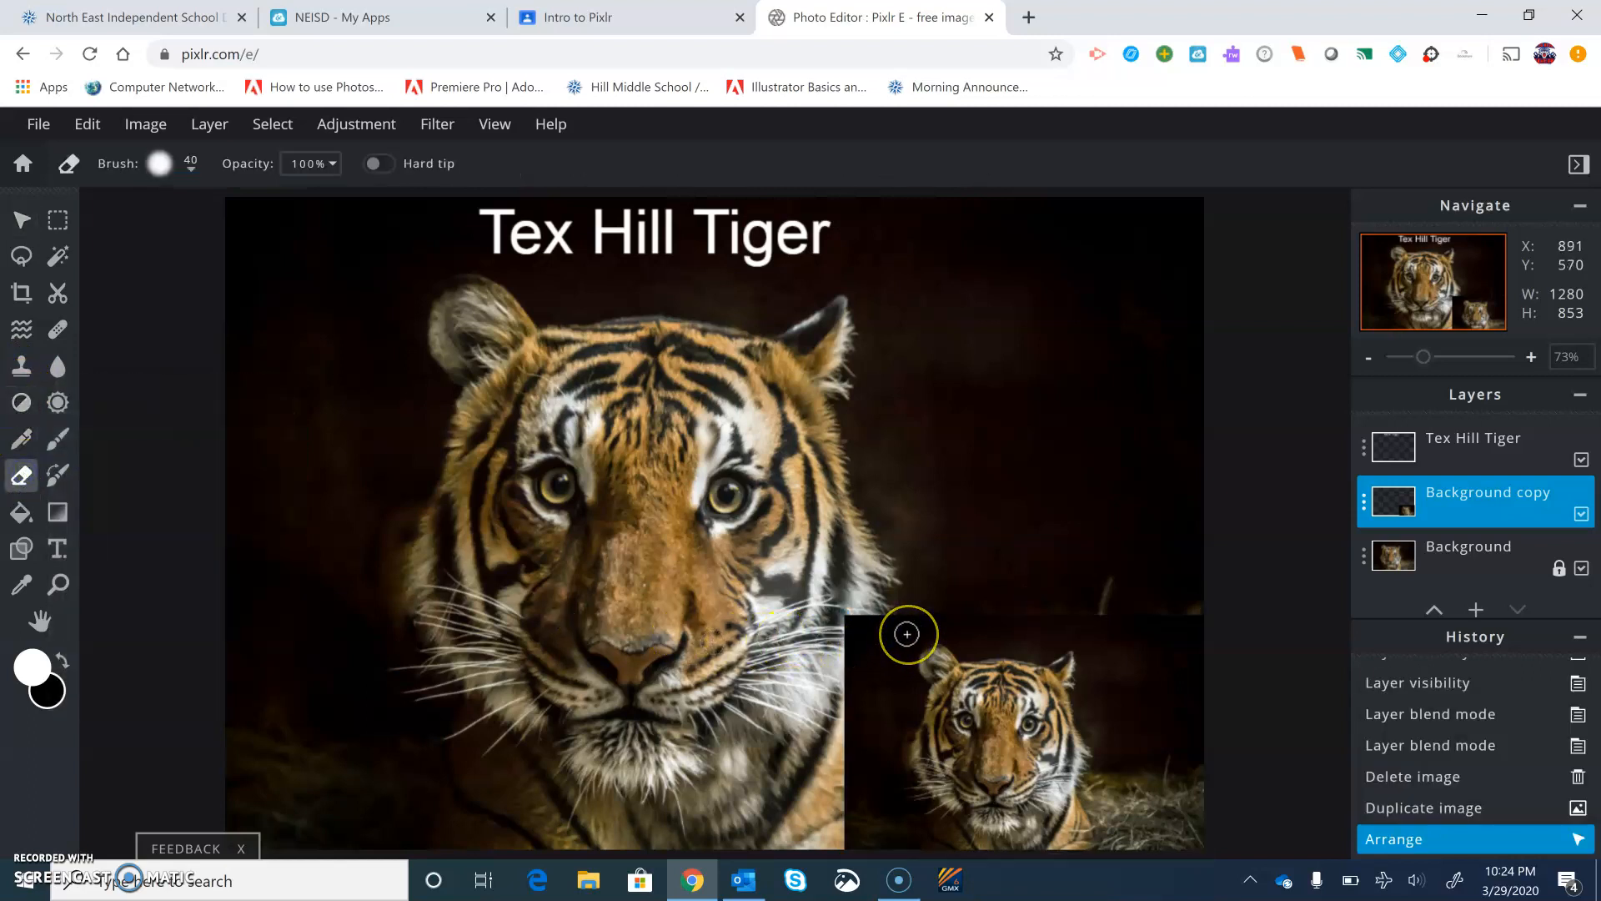
mouse_move(906, 634)
mouse_down()
mouse_move(881, 681)
mouse_move(895, 731)
mouse_move(905, 664)
mouse_move(883, 692)
mouse_up()
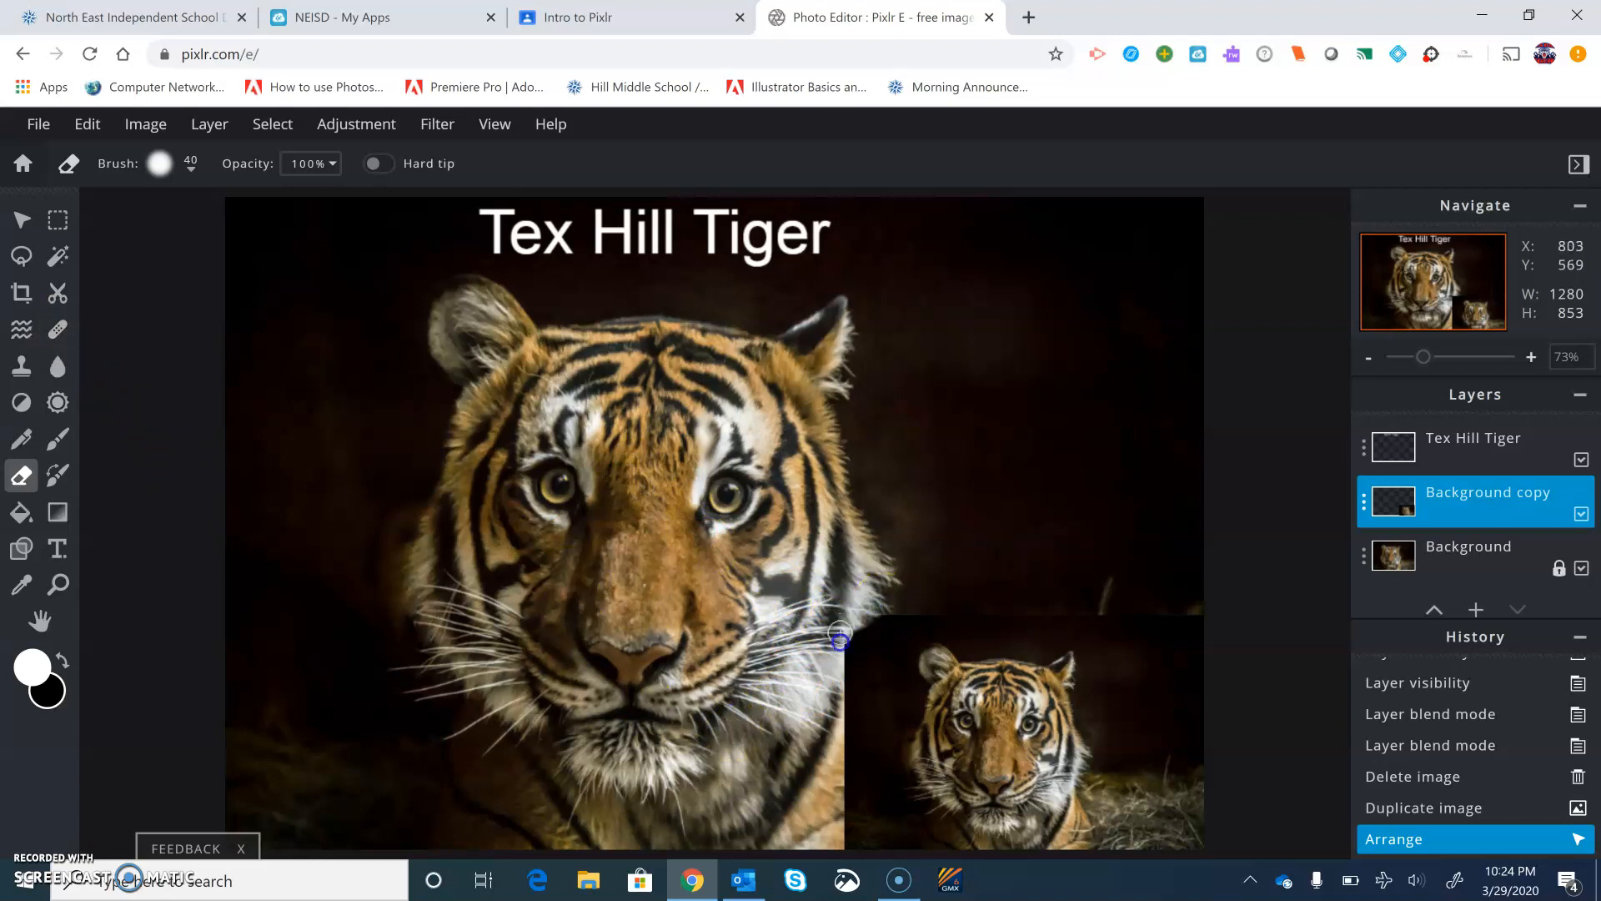
mouse_move(842, 730)
mouse_down()
mouse_move(906, 624)
mouse_move(959, 592)
mouse_move(861, 708)
mouse_move(874, 851)
mouse_move(858, 812)
mouse_up()
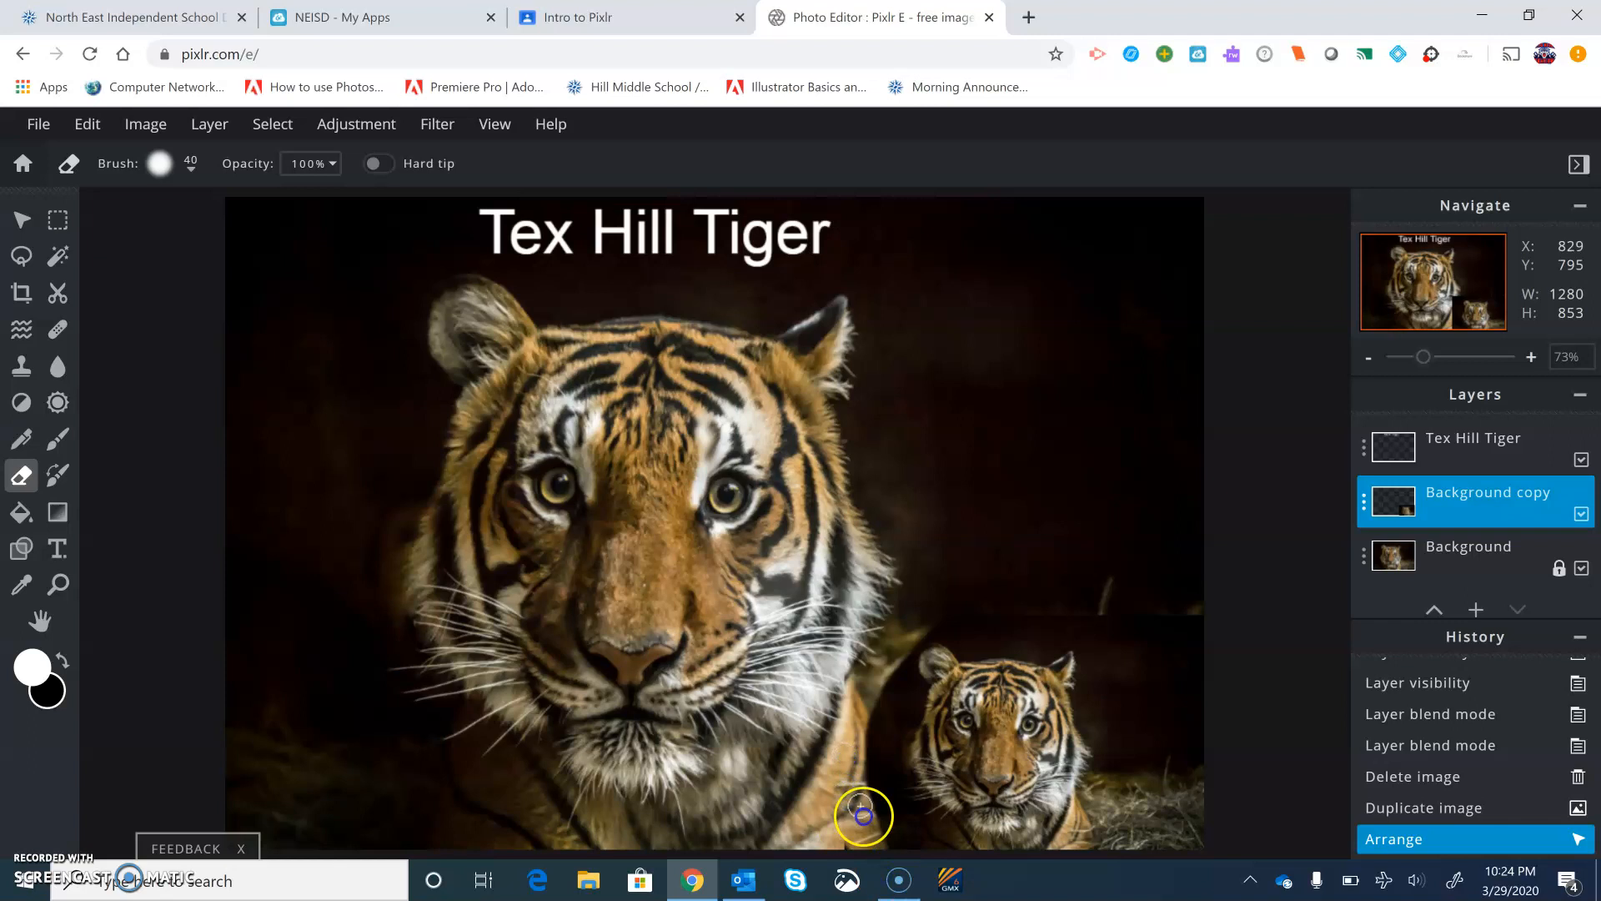
mouse_move(972, 615)
mouse_down()
mouse_move(1181, 628)
mouse_move(1231, 703)
mouse_move(1212, 651)
mouse_move(1103, 597)
mouse_move(1264, 624)
mouse_move(1173, 631)
mouse_move(1201, 641)
mouse_move(1207, 722)
mouse_move(1164, 639)
mouse_move(1202, 783)
mouse_move(1189, 845)
mouse_up()
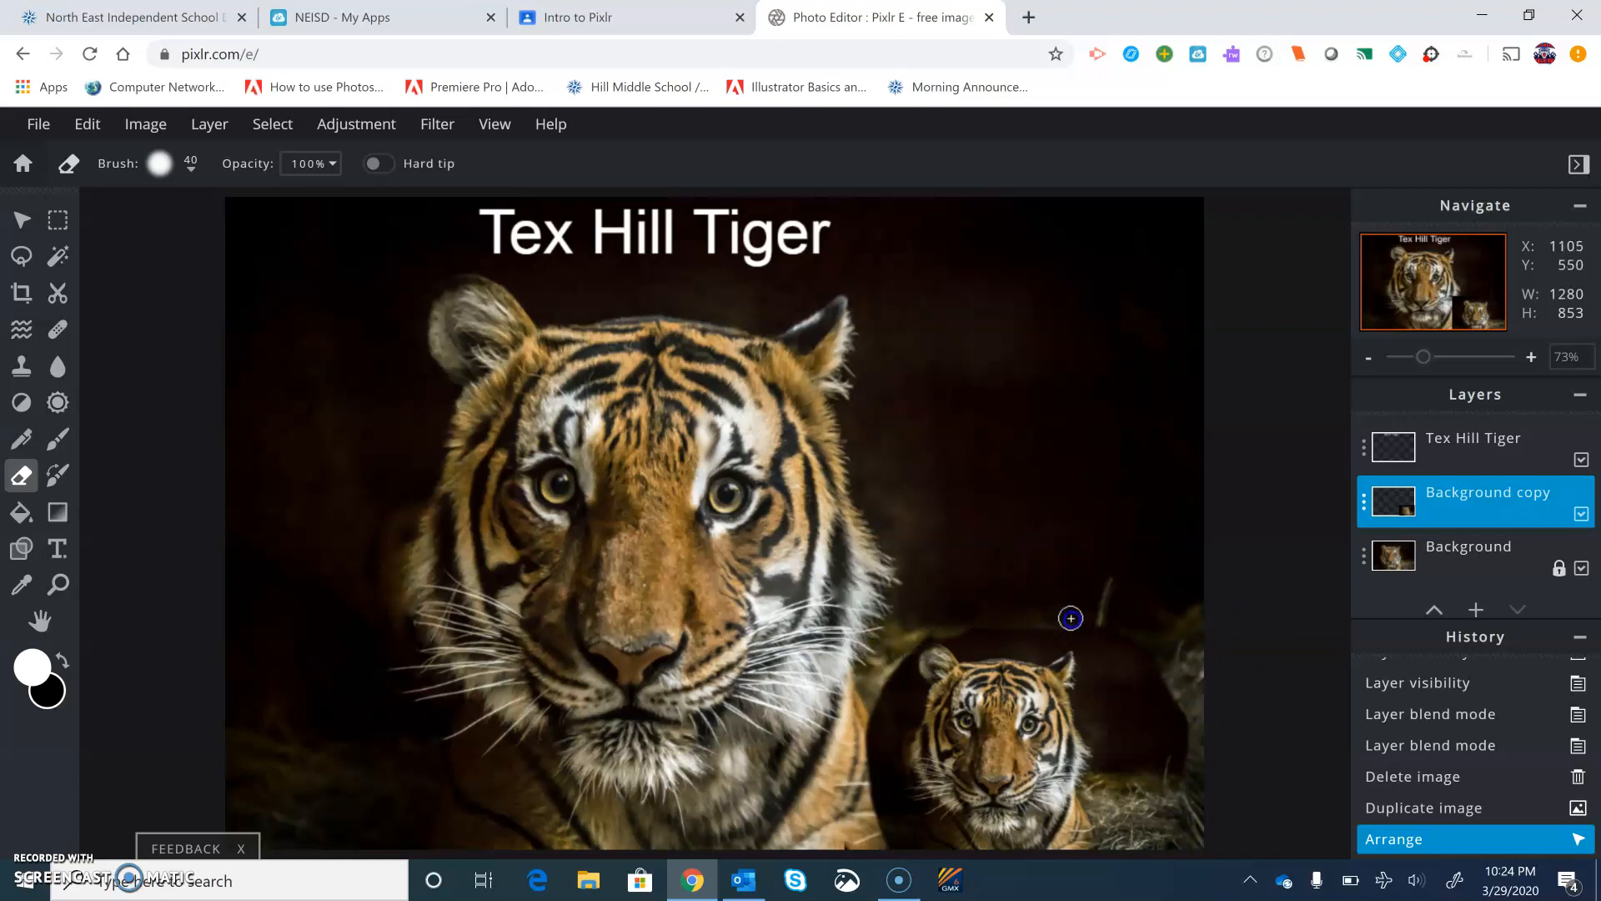
mouse_move(1176, 690)
mouse_down()
mouse_move(1185, 768)
mouse_move(1126, 644)
mouse_move(1154, 772)
mouse_up()
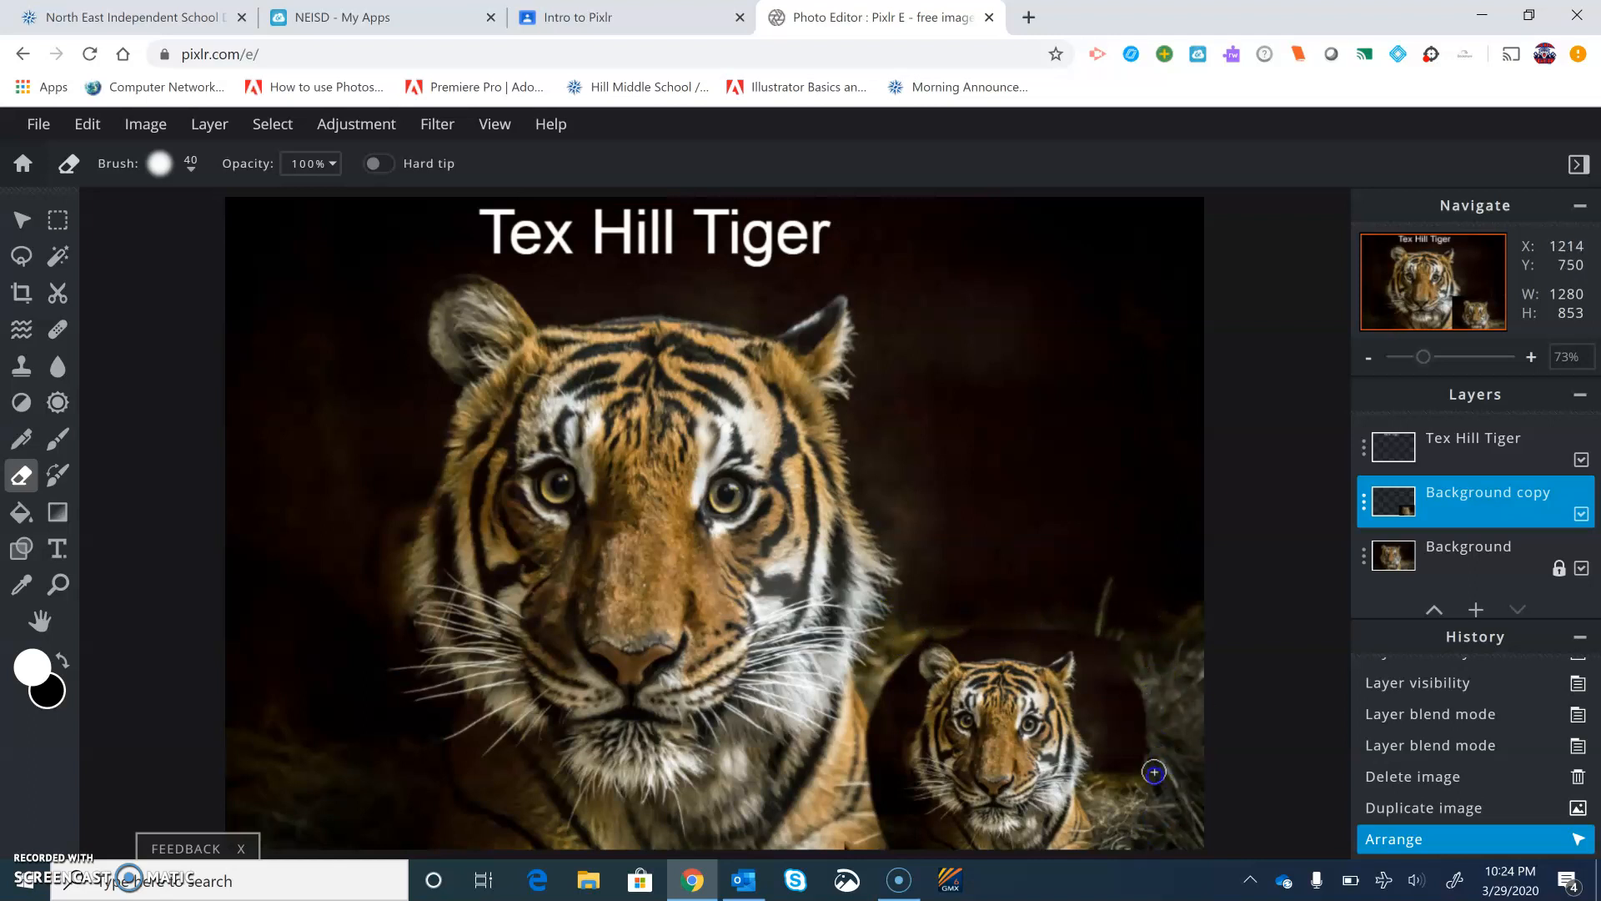
mouse_move(1154, 715)
mouse_down()
mouse_move(1079, 632)
mouse_move(1118, 679)
mouse_move(1123, 804)
mouse_up()
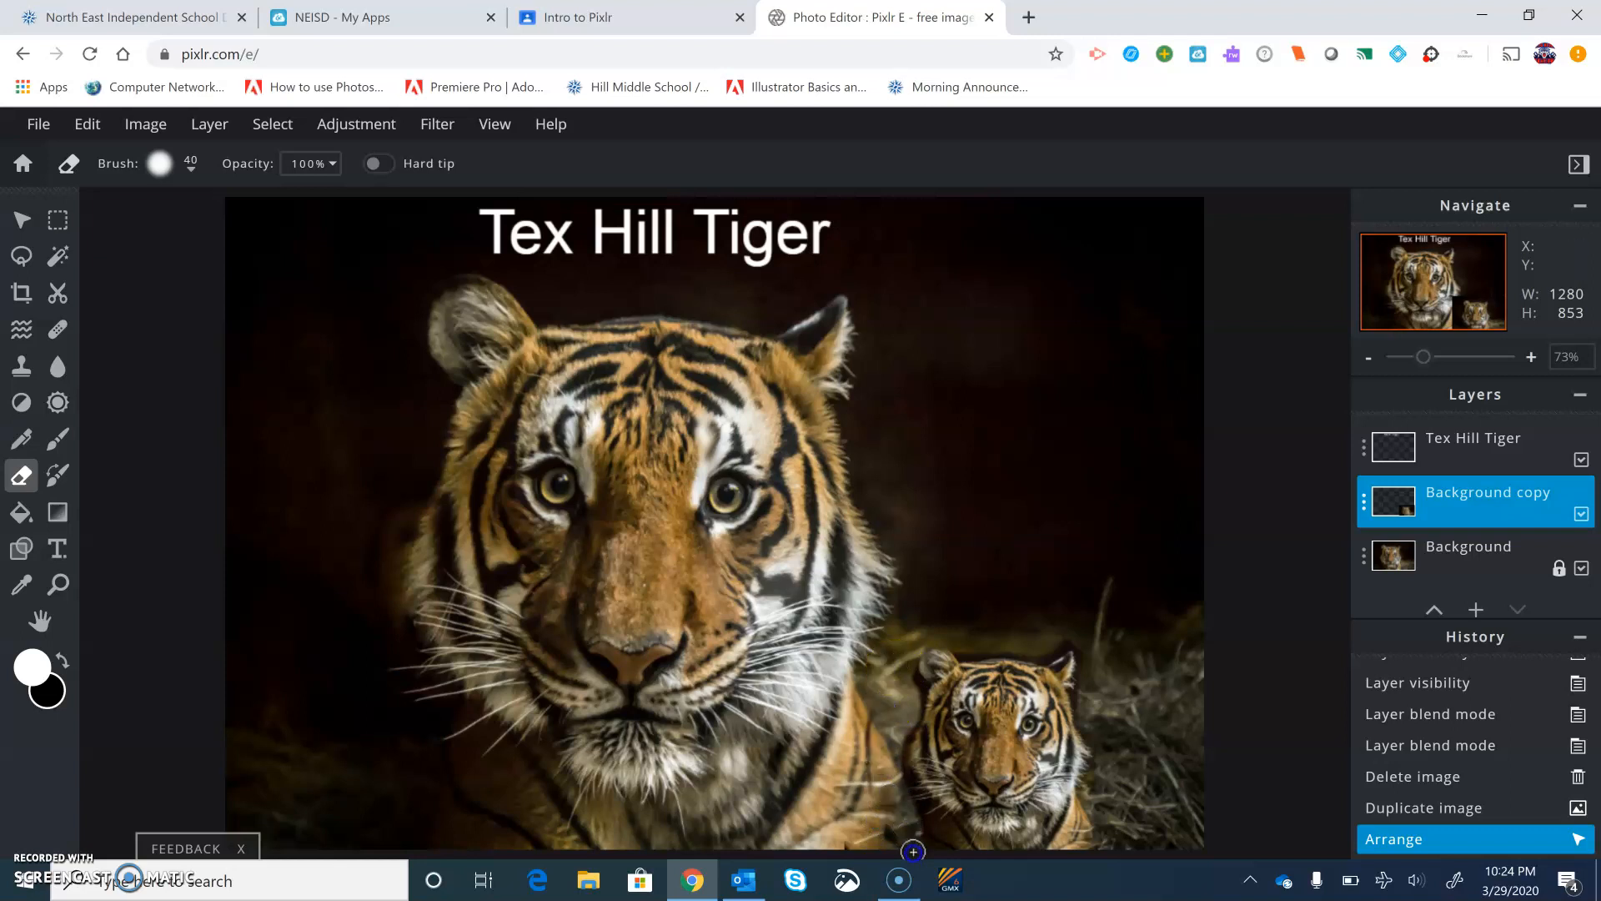
drag(893, 830, 917, 837)
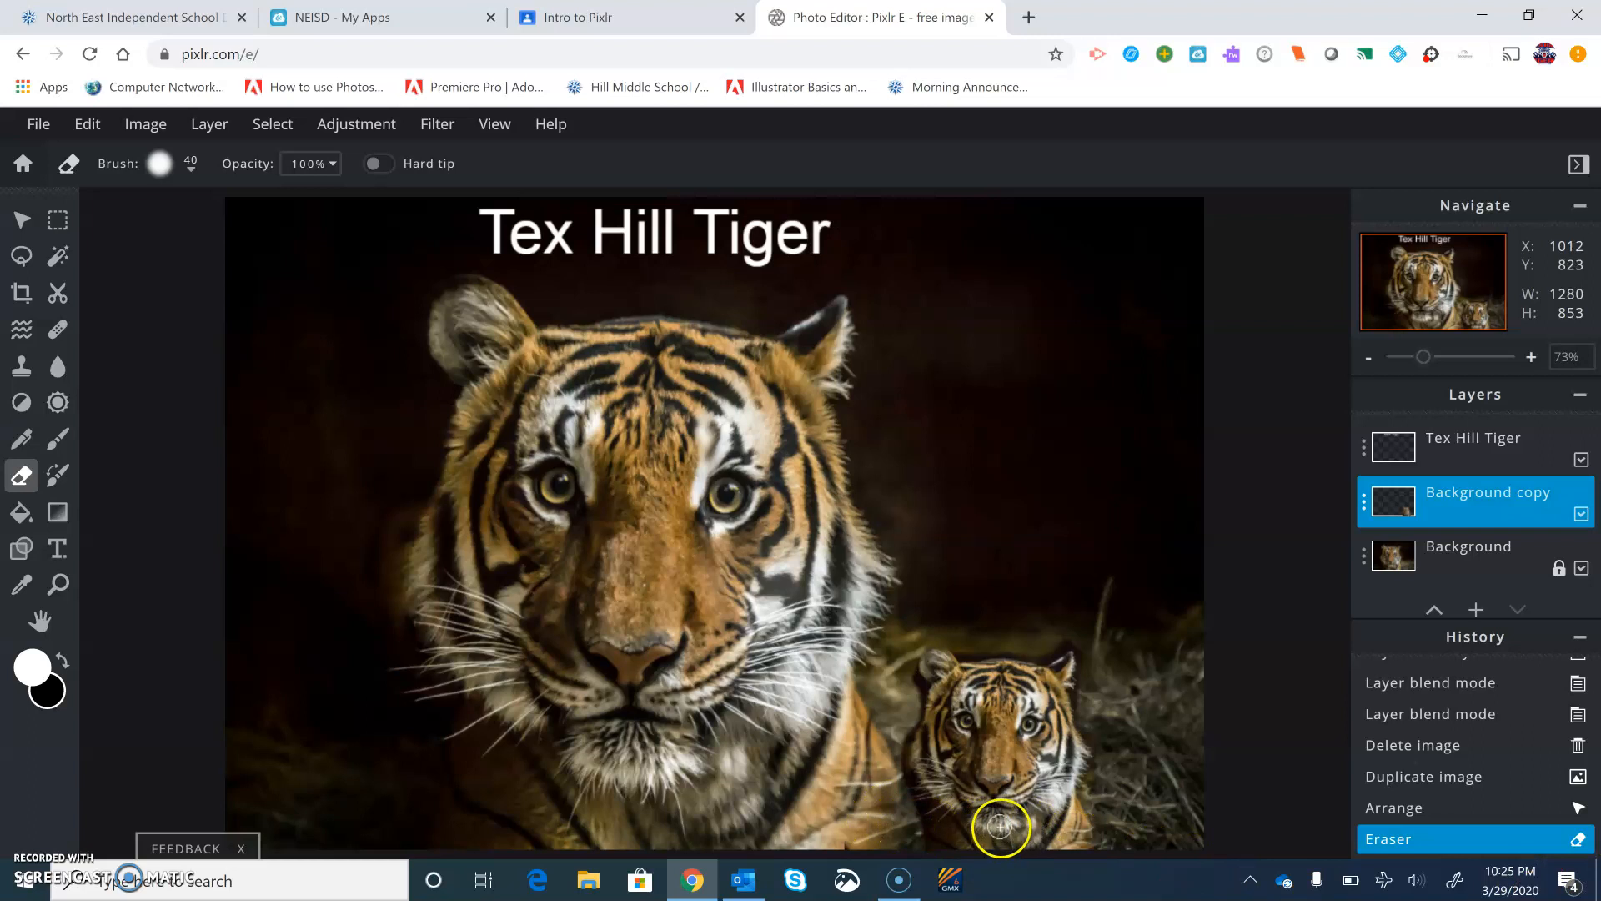
drag(1046, 645, 1064, 694)
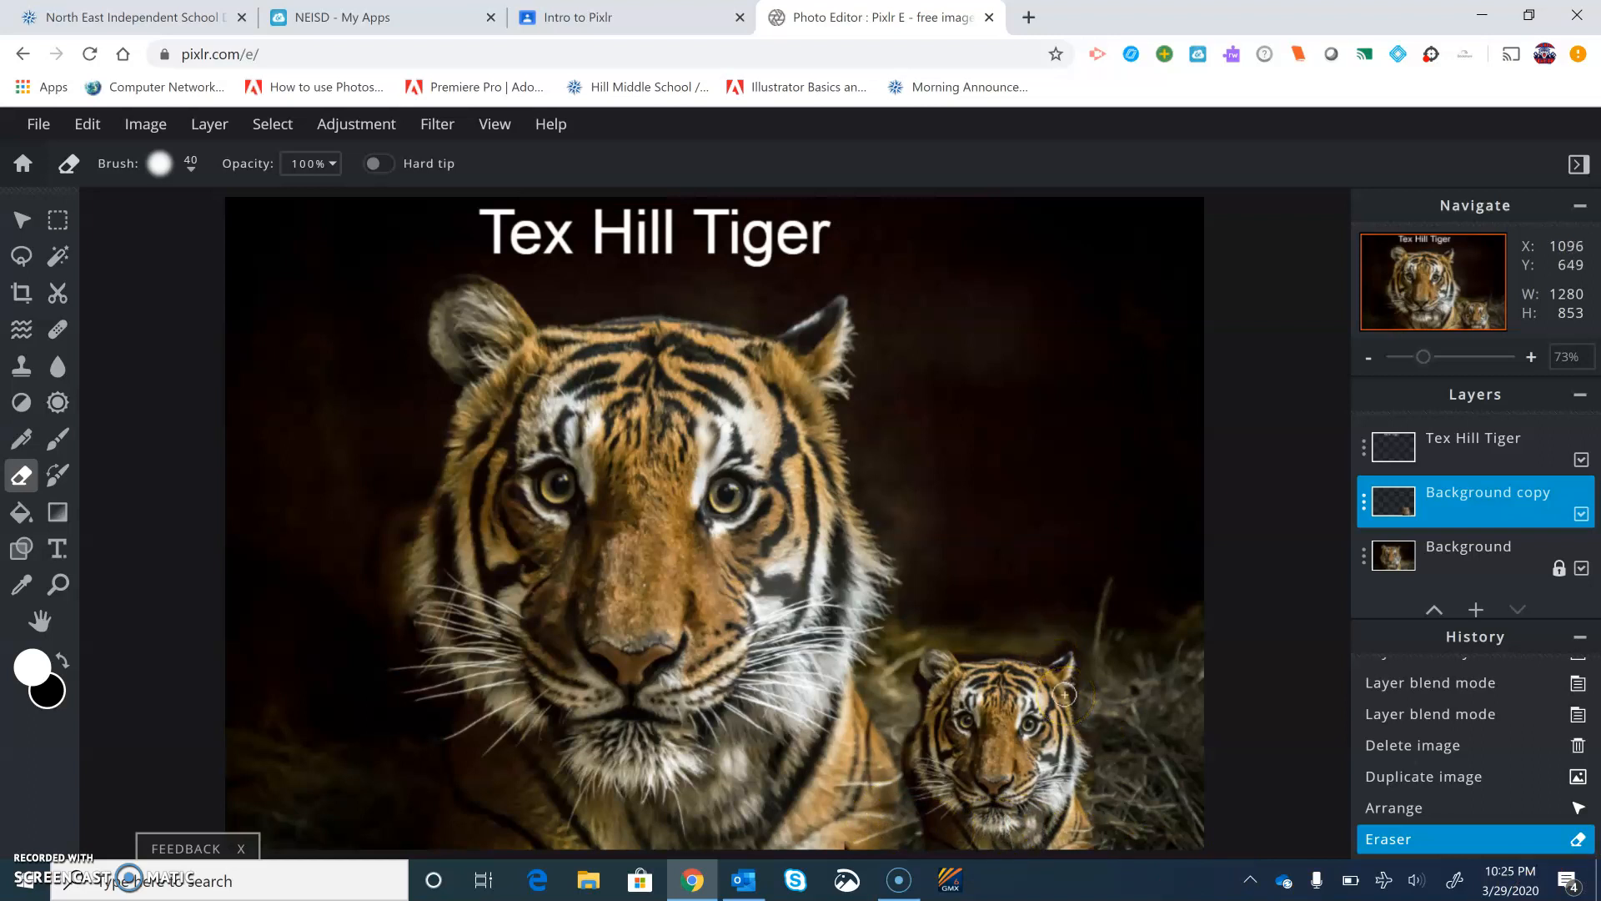
mouse_move(1054, 718)
mouse_down()
mouse_move(1154, 721)
mouse_move(1087, 768)
mouse_move(1012, 766)
mouse_move(1031, 702)
mouse_move(1027, 731)
mouse_move(1001, 726)
mouse_move(980, 749)
mouse_move(878, 675)
mouse_move(939, 750)
mouse_move(949, 715)
mouse_move(1080, 789)
mouse_up()
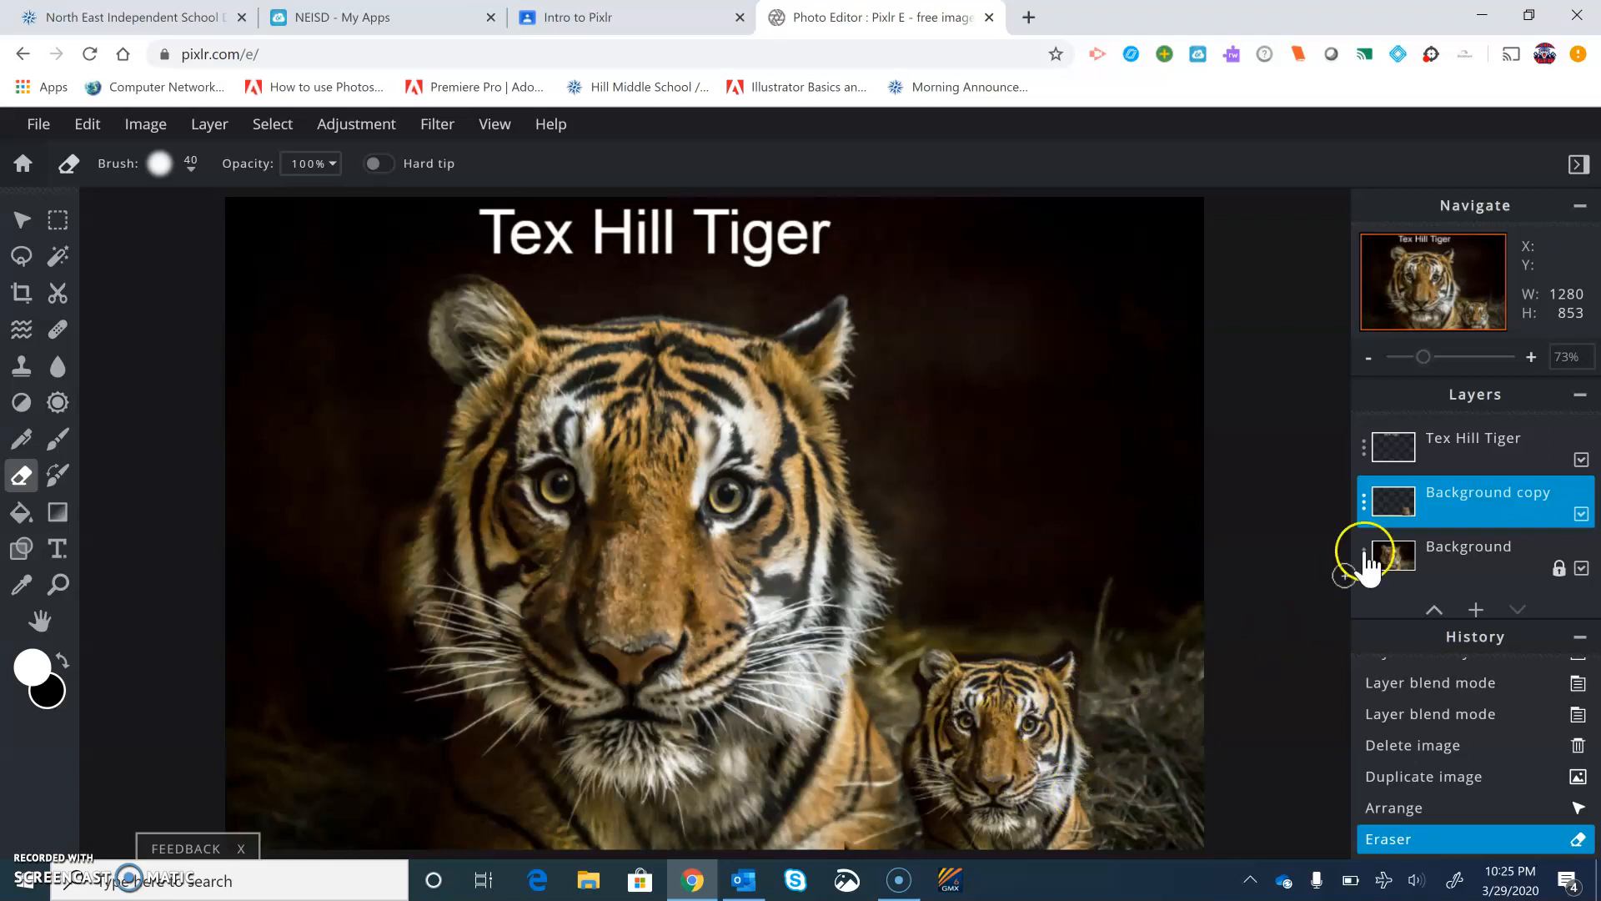
Try the Soft-light and Hue blend modes on the Background copy layer, setting the mode back to None
click(1457, 504)
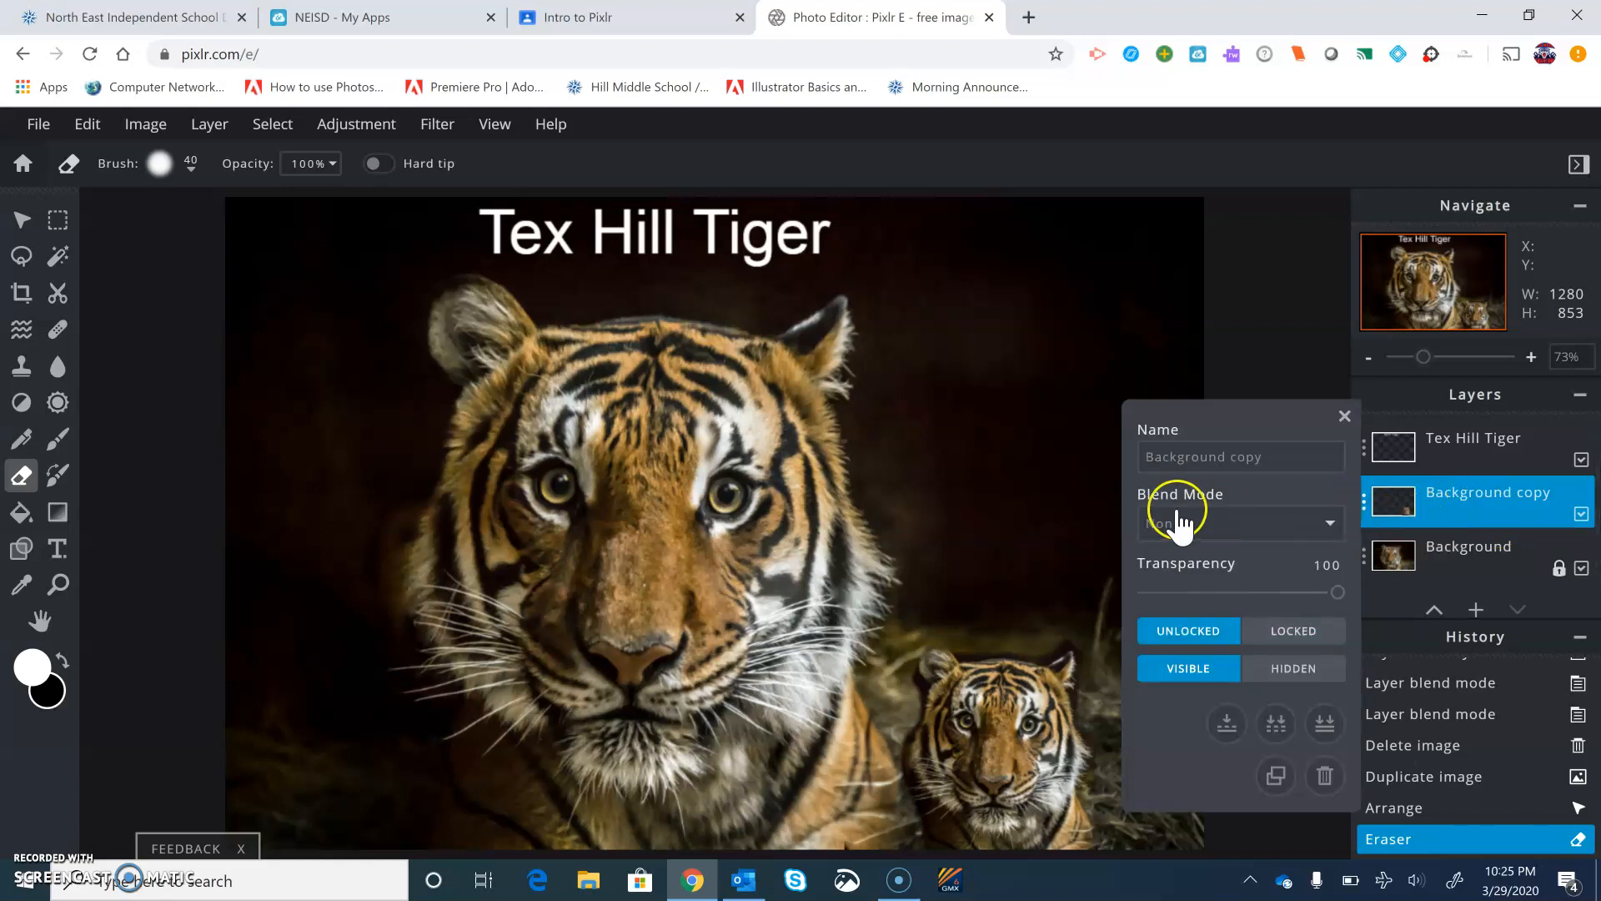
click(1330, 524)
scroll(1224, 452, down, 1)
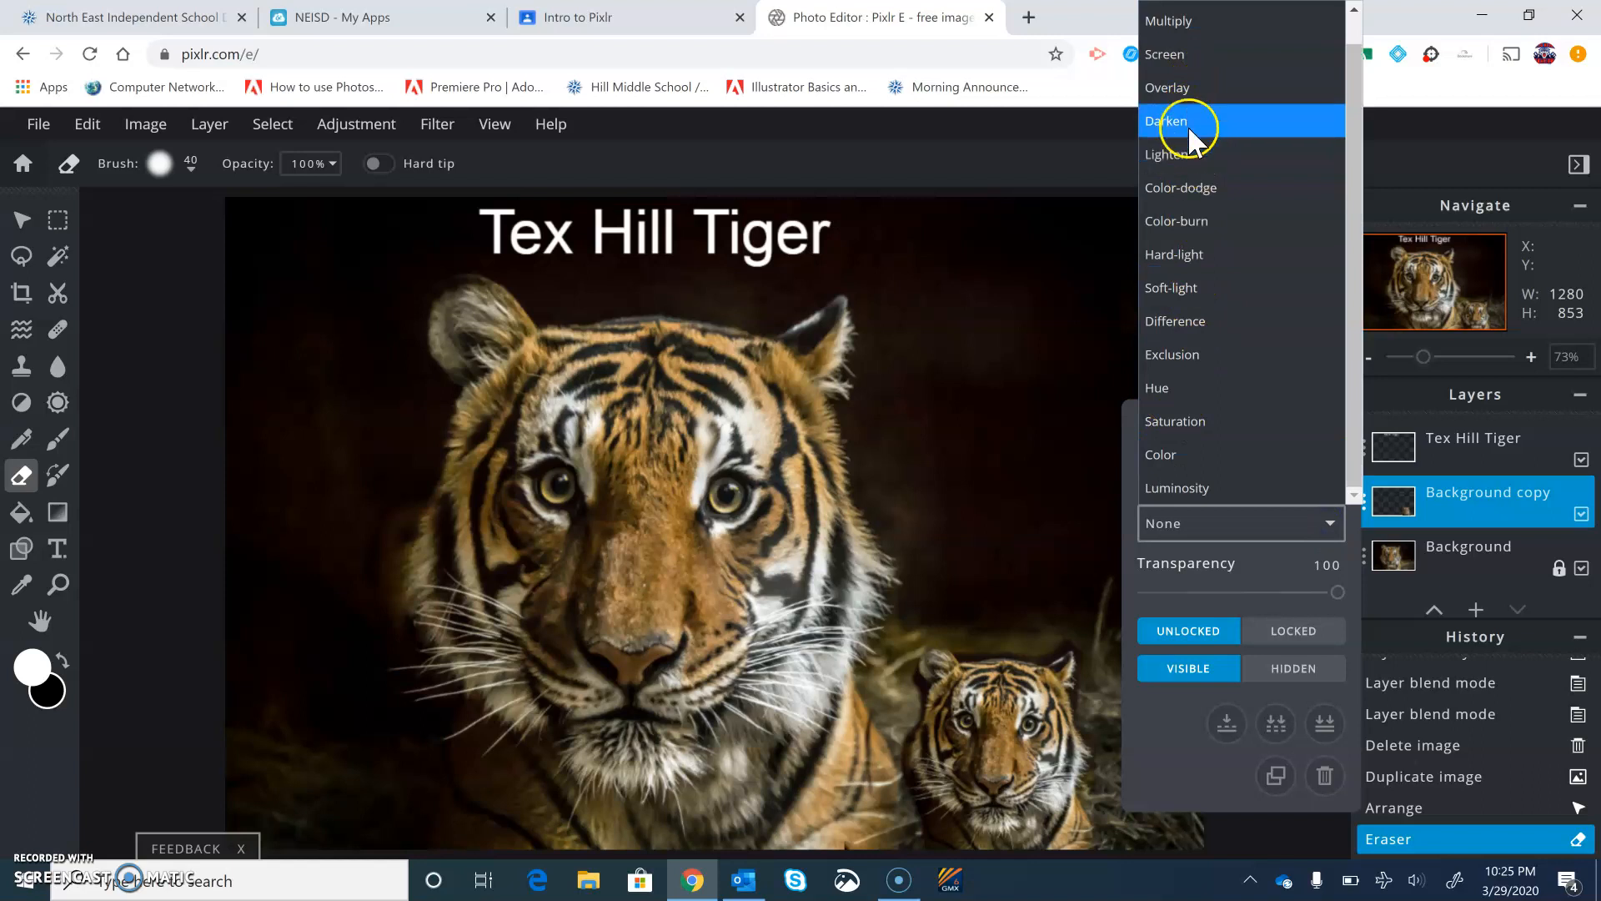
click(1206, 287)
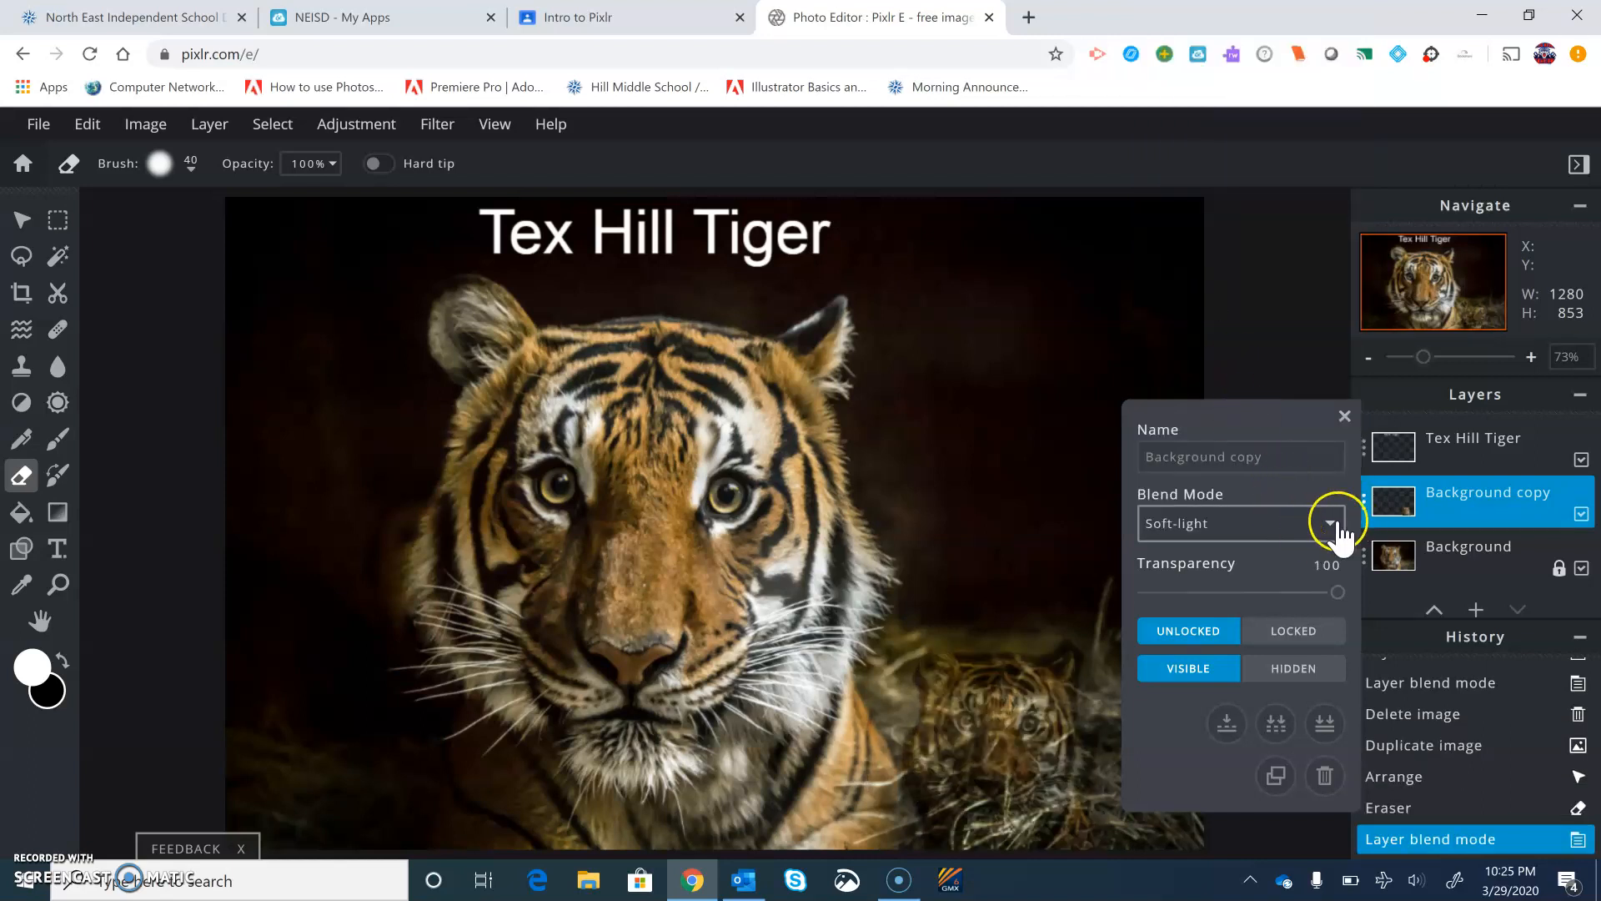
click(1334, 523)
click(1177, 31)
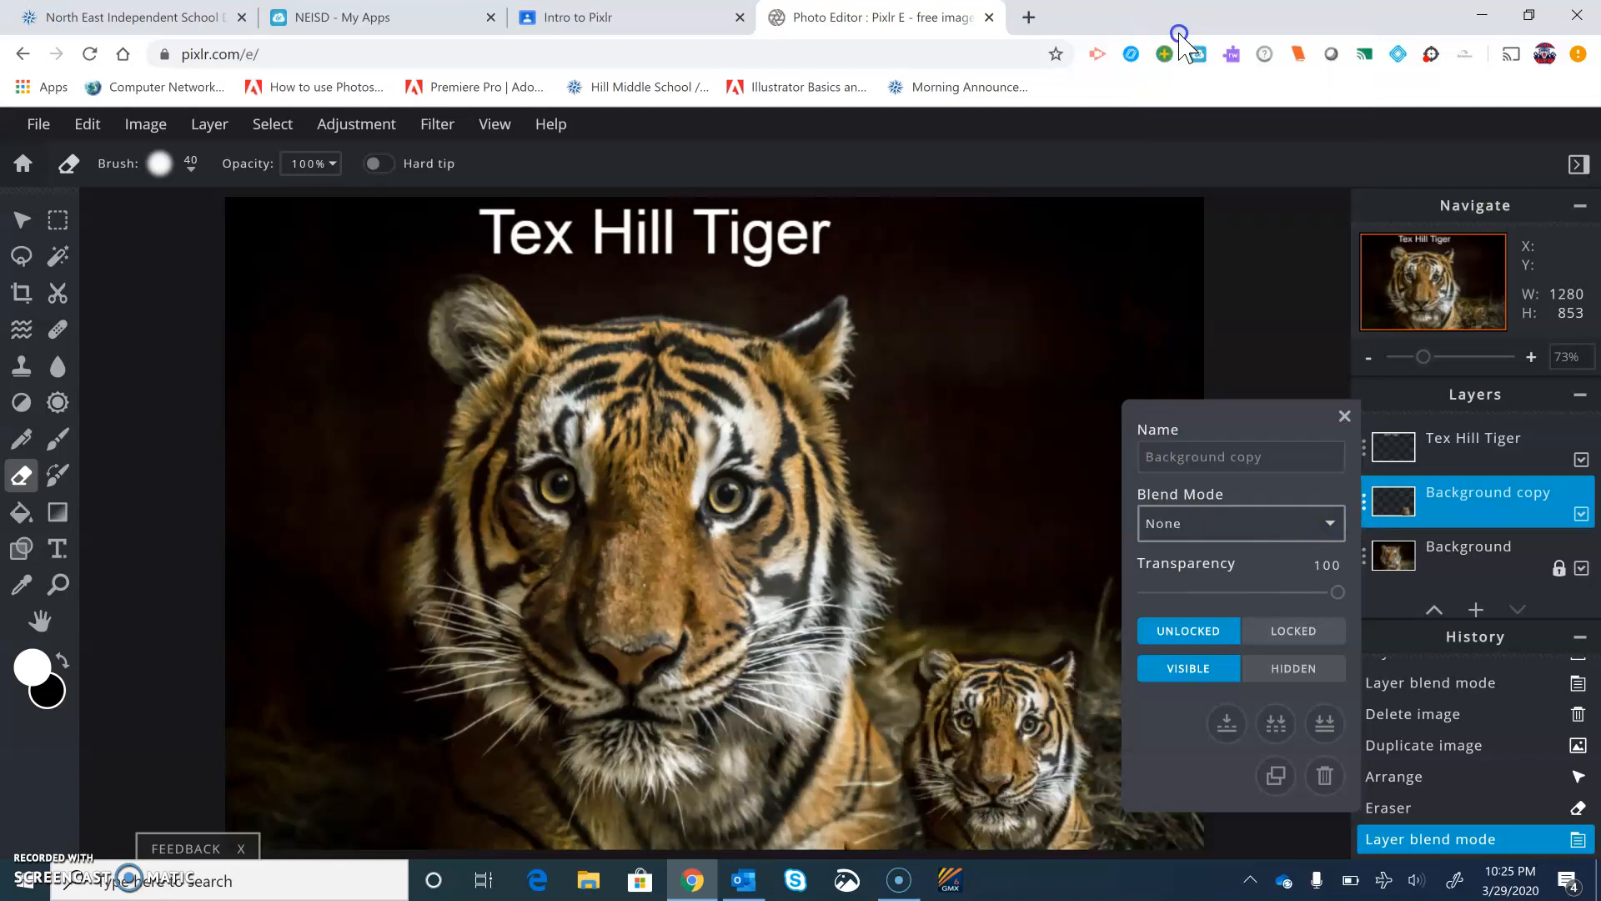
click(1329, 525)
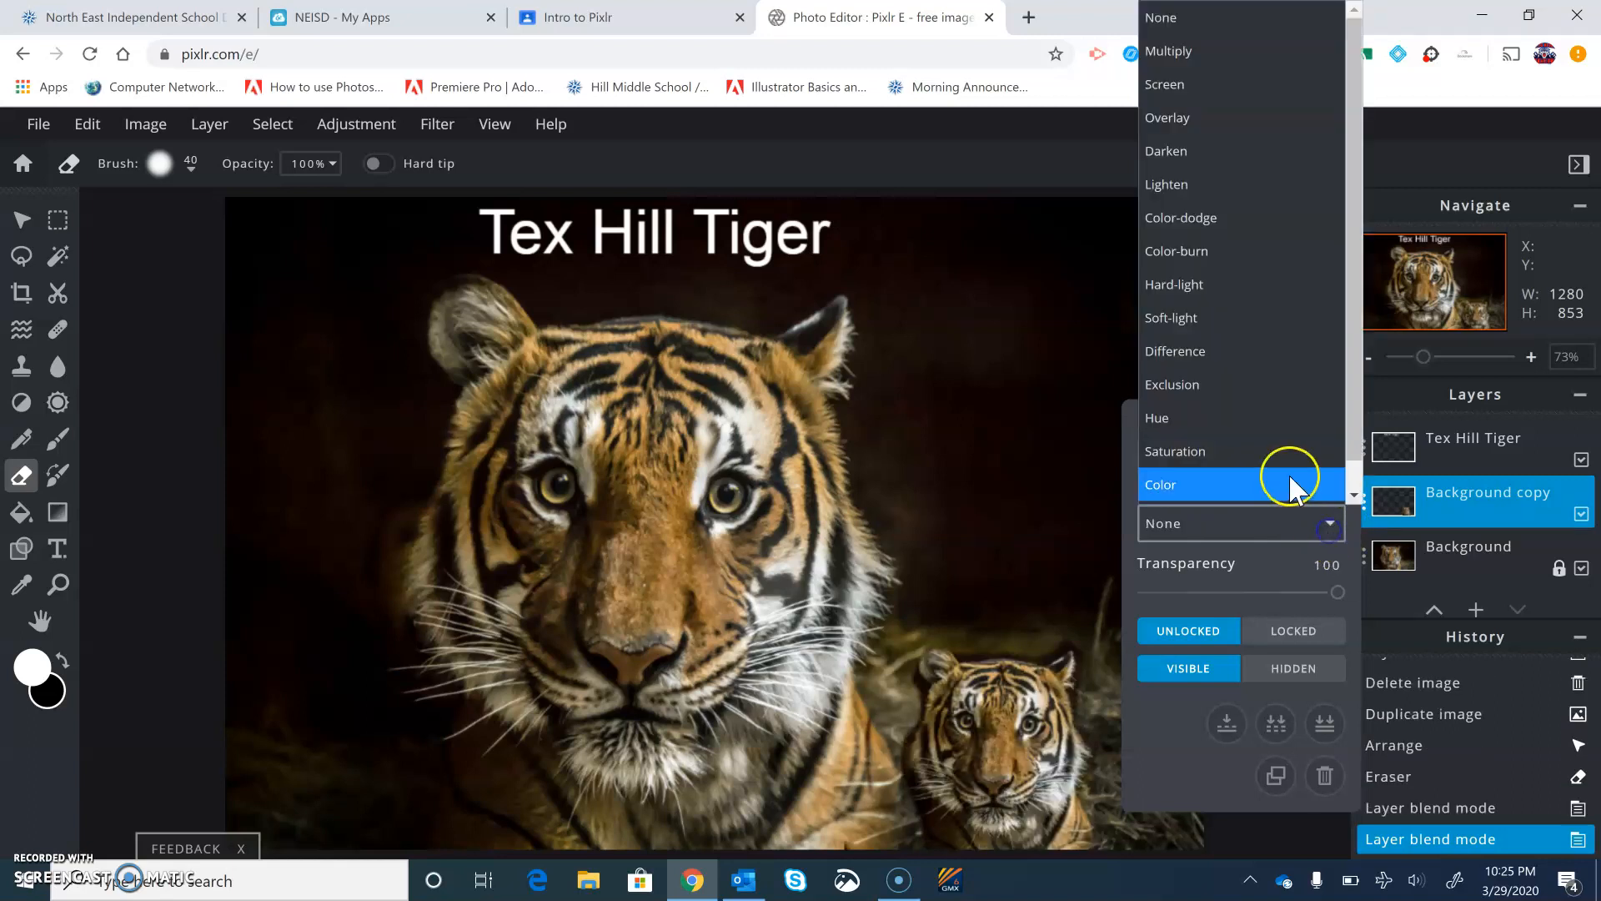
click(1200, 420)
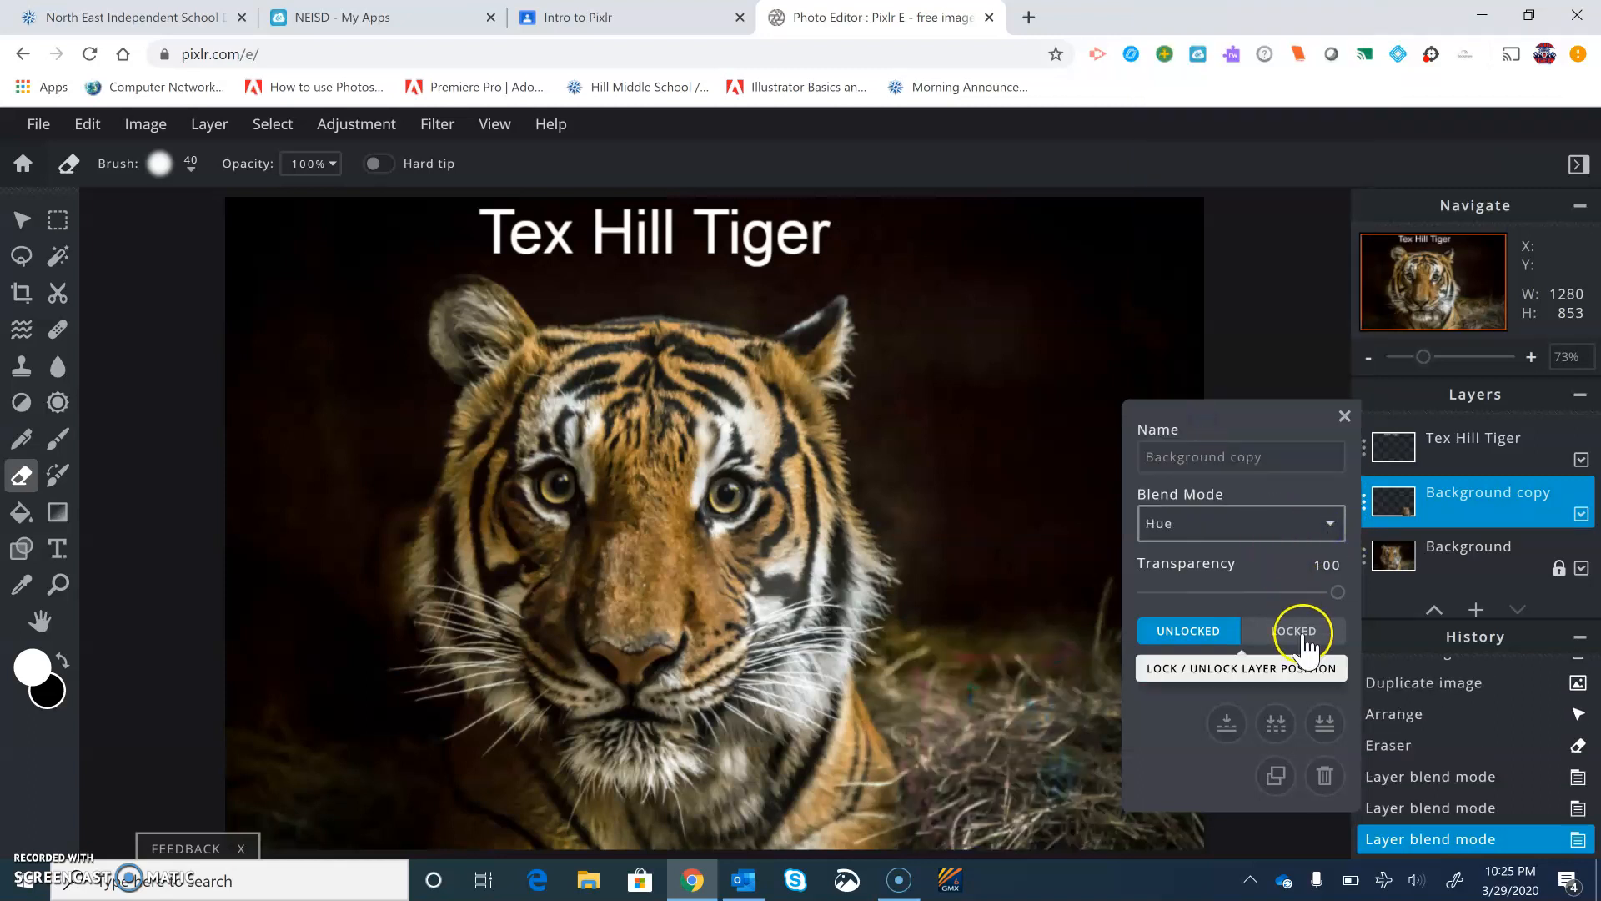
click(1343, 534)
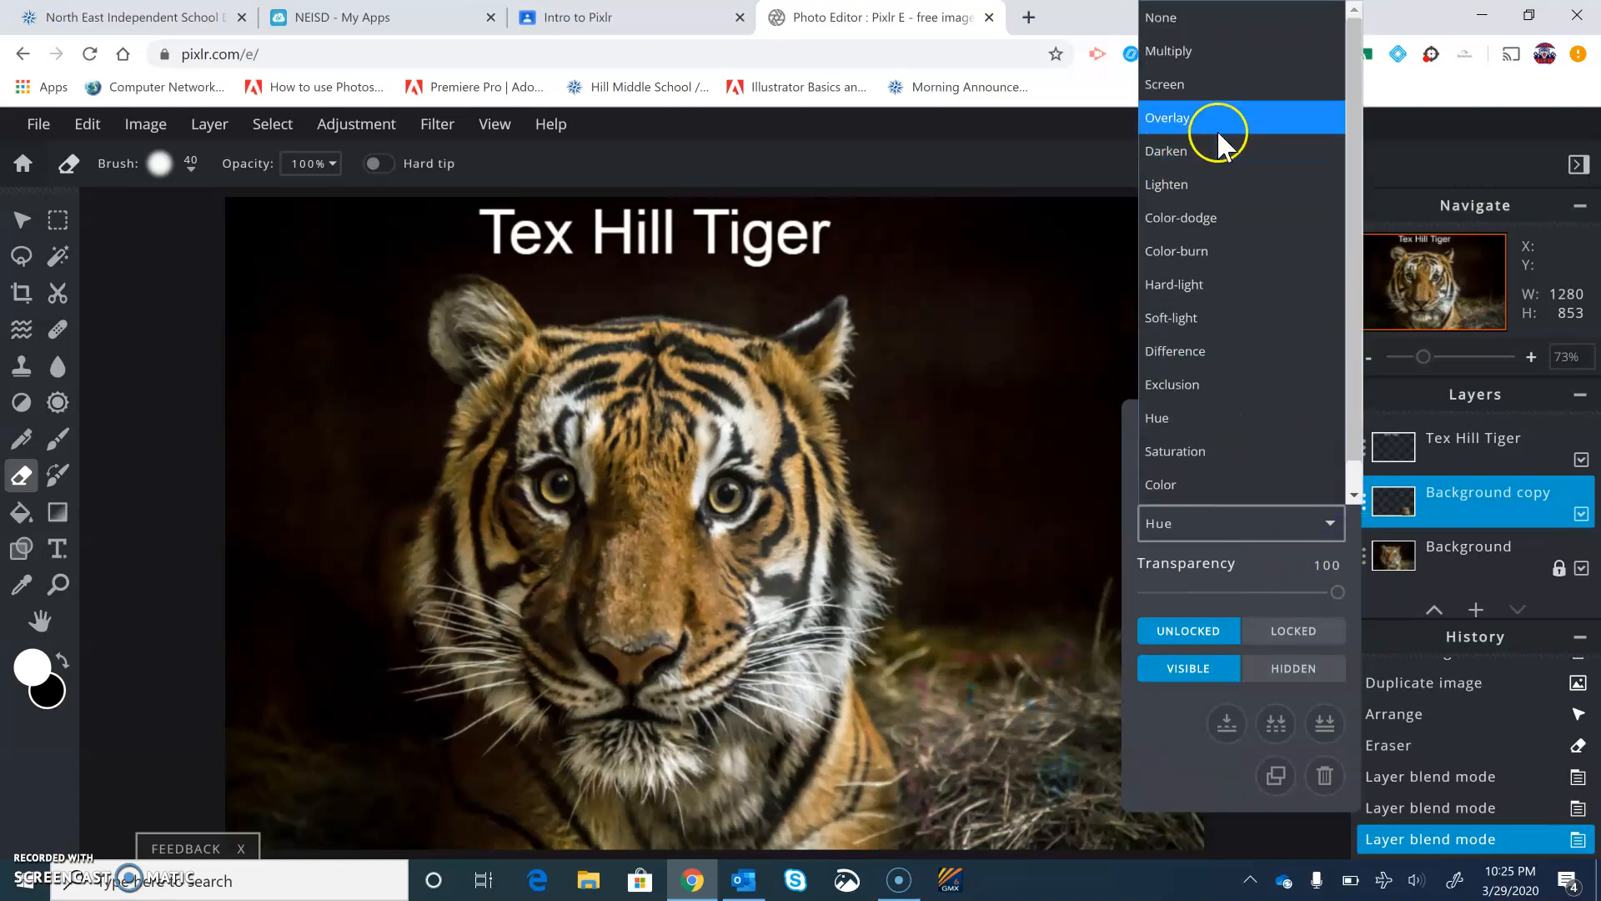
click(1171, 25)
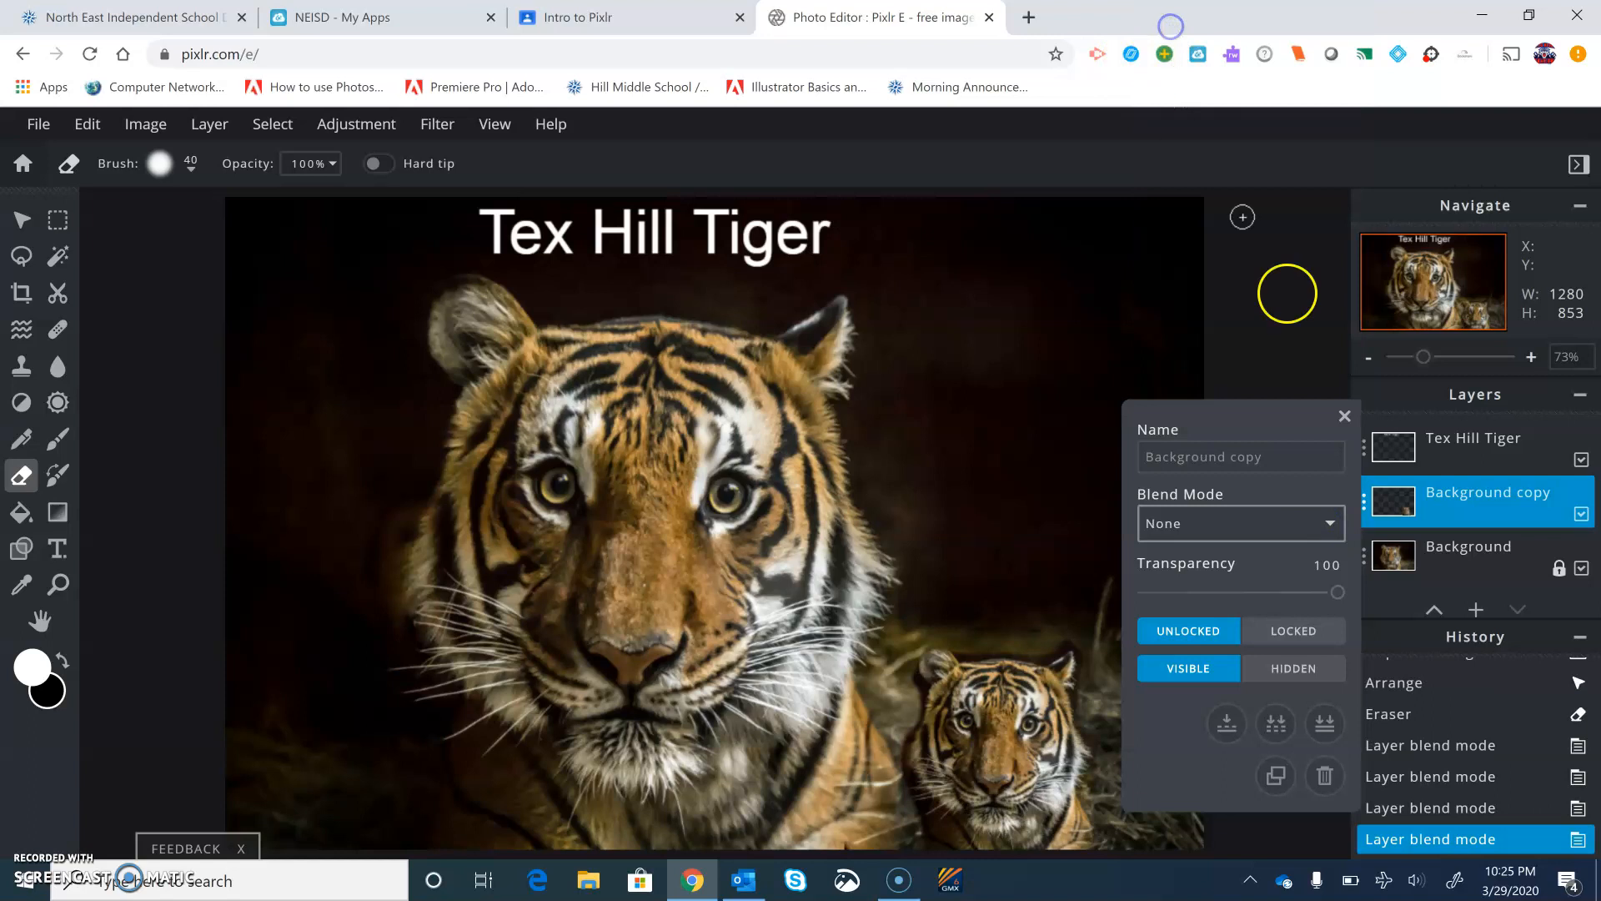
Try lowering the Background copy layer's transparency, restore it to 100 and close the layer settings
click(1330, 534)
scroll(1226, 268, down, 1)
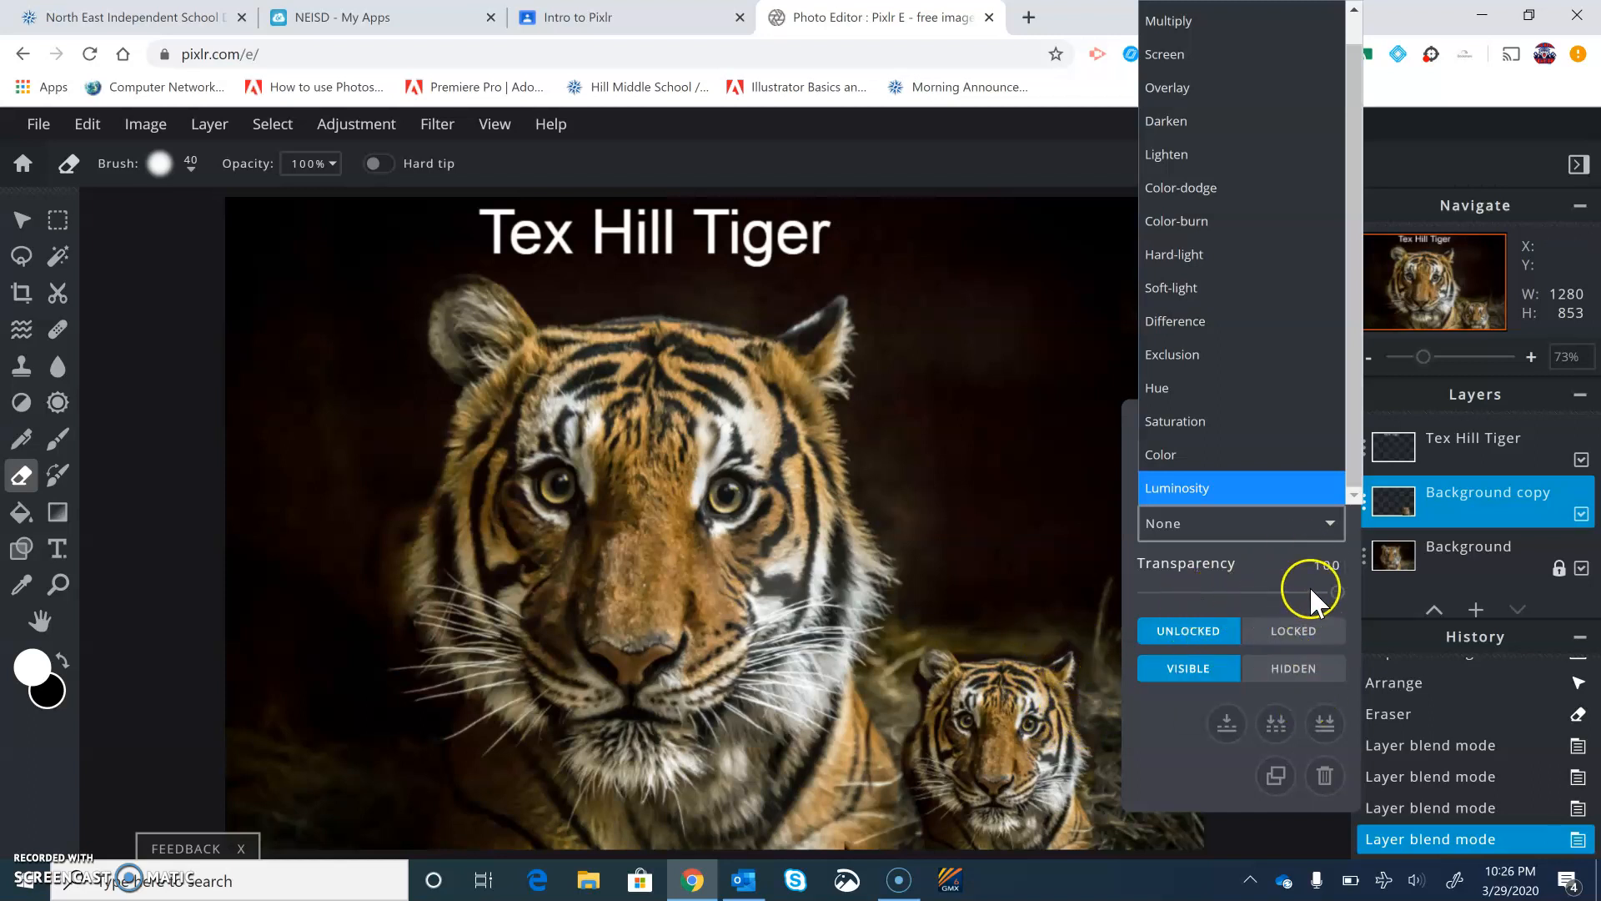
drag(1336, 596, 1298, 604)
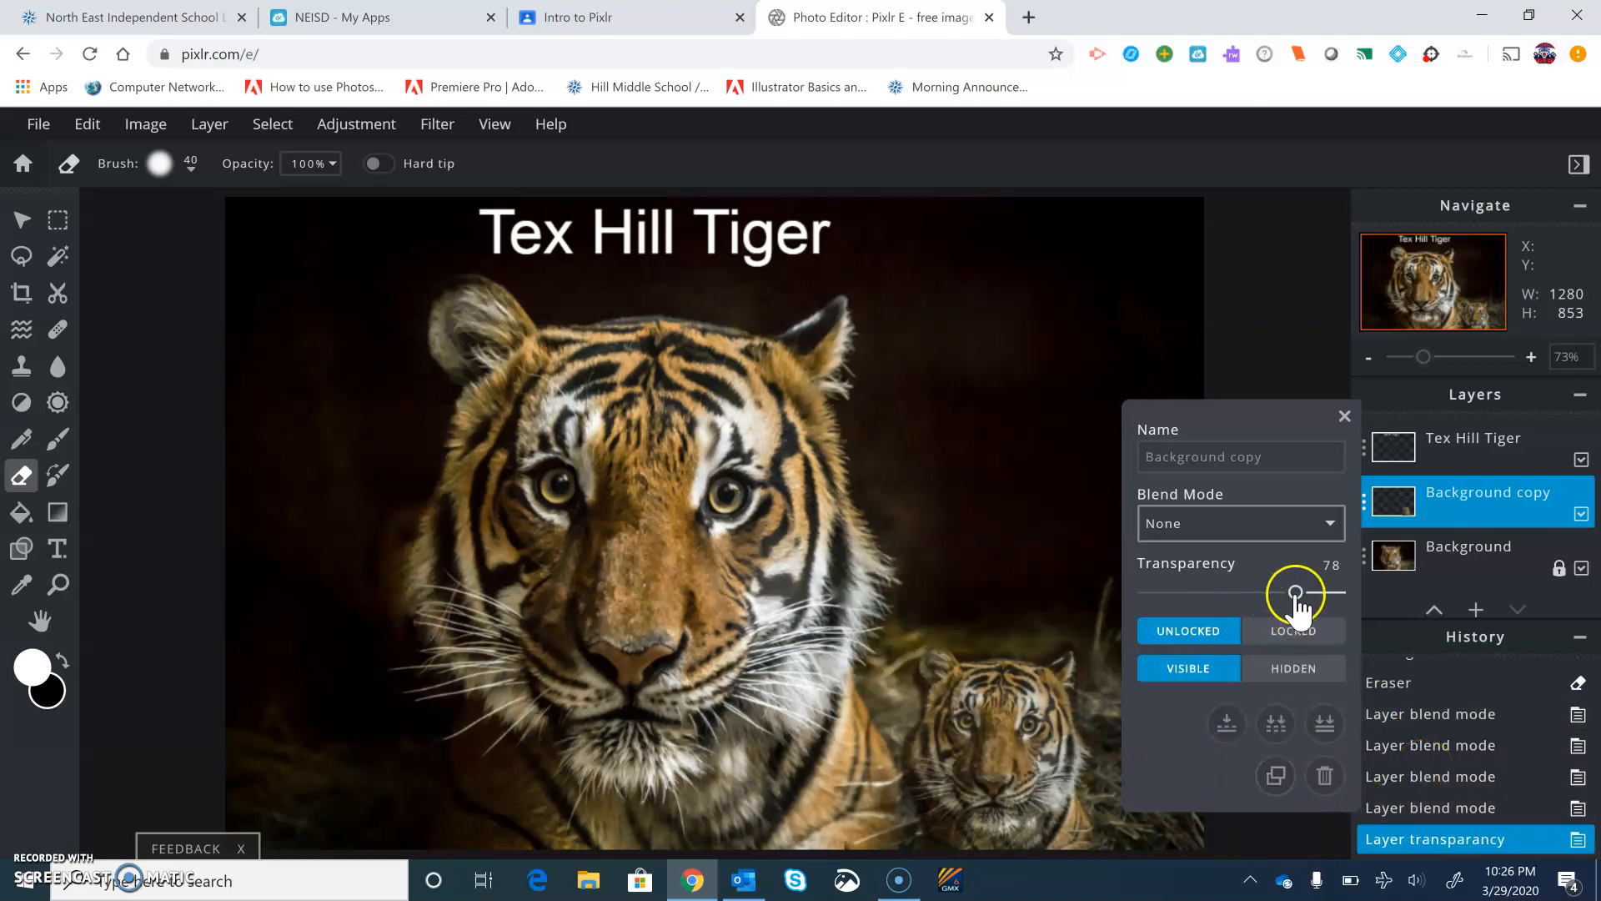
drag(1293, 600, 1377, 588)
click(1337, 594)
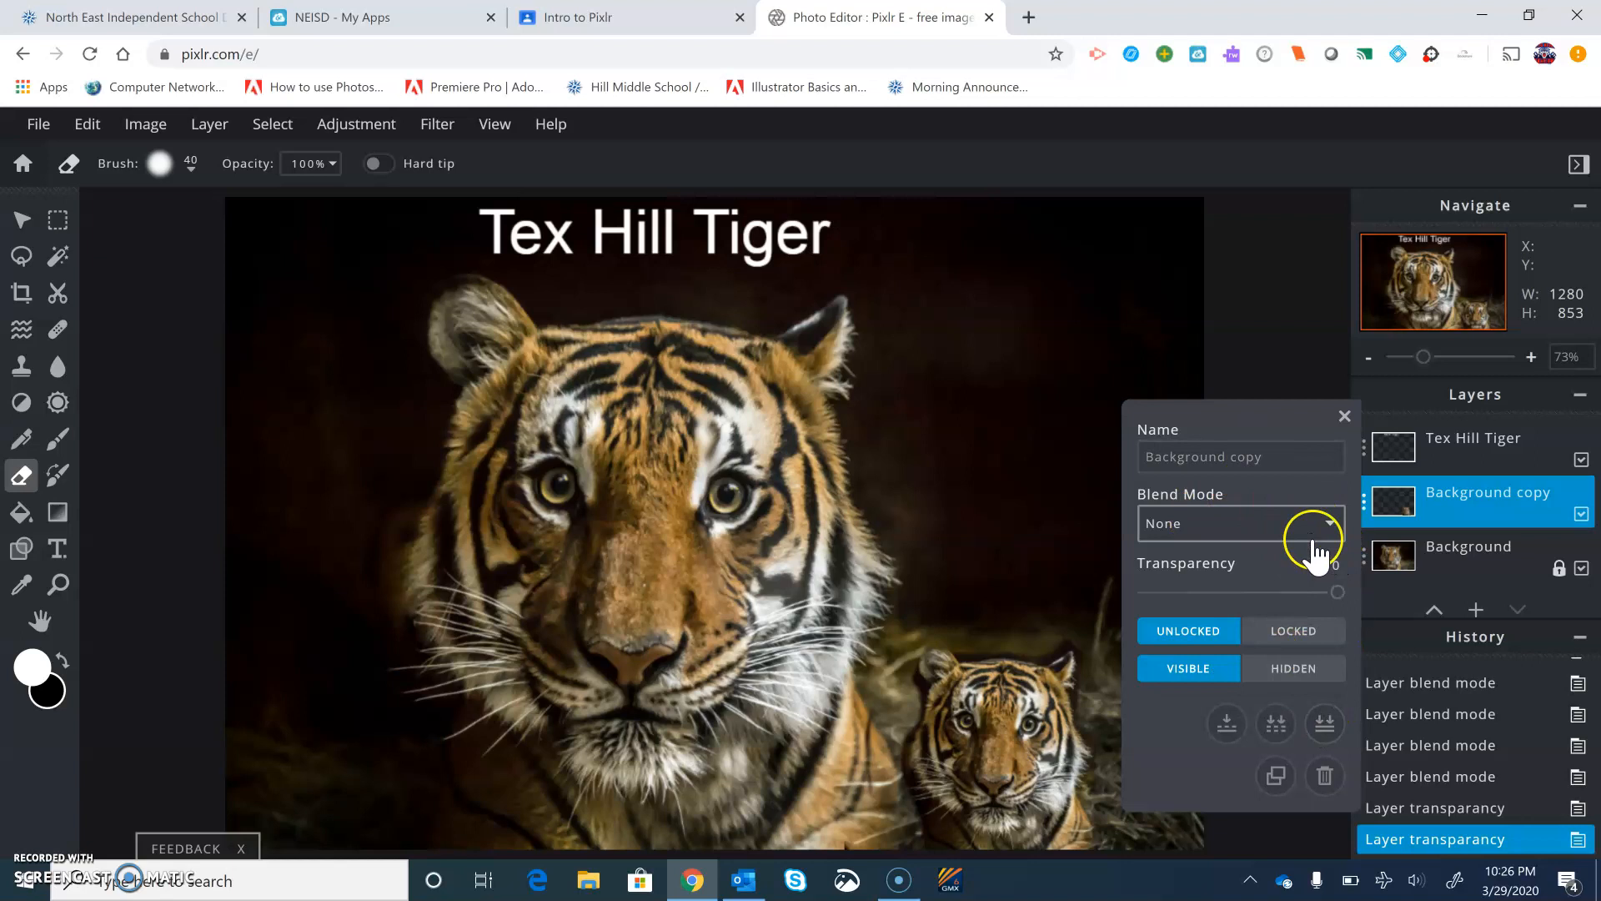
click(1345, 416)
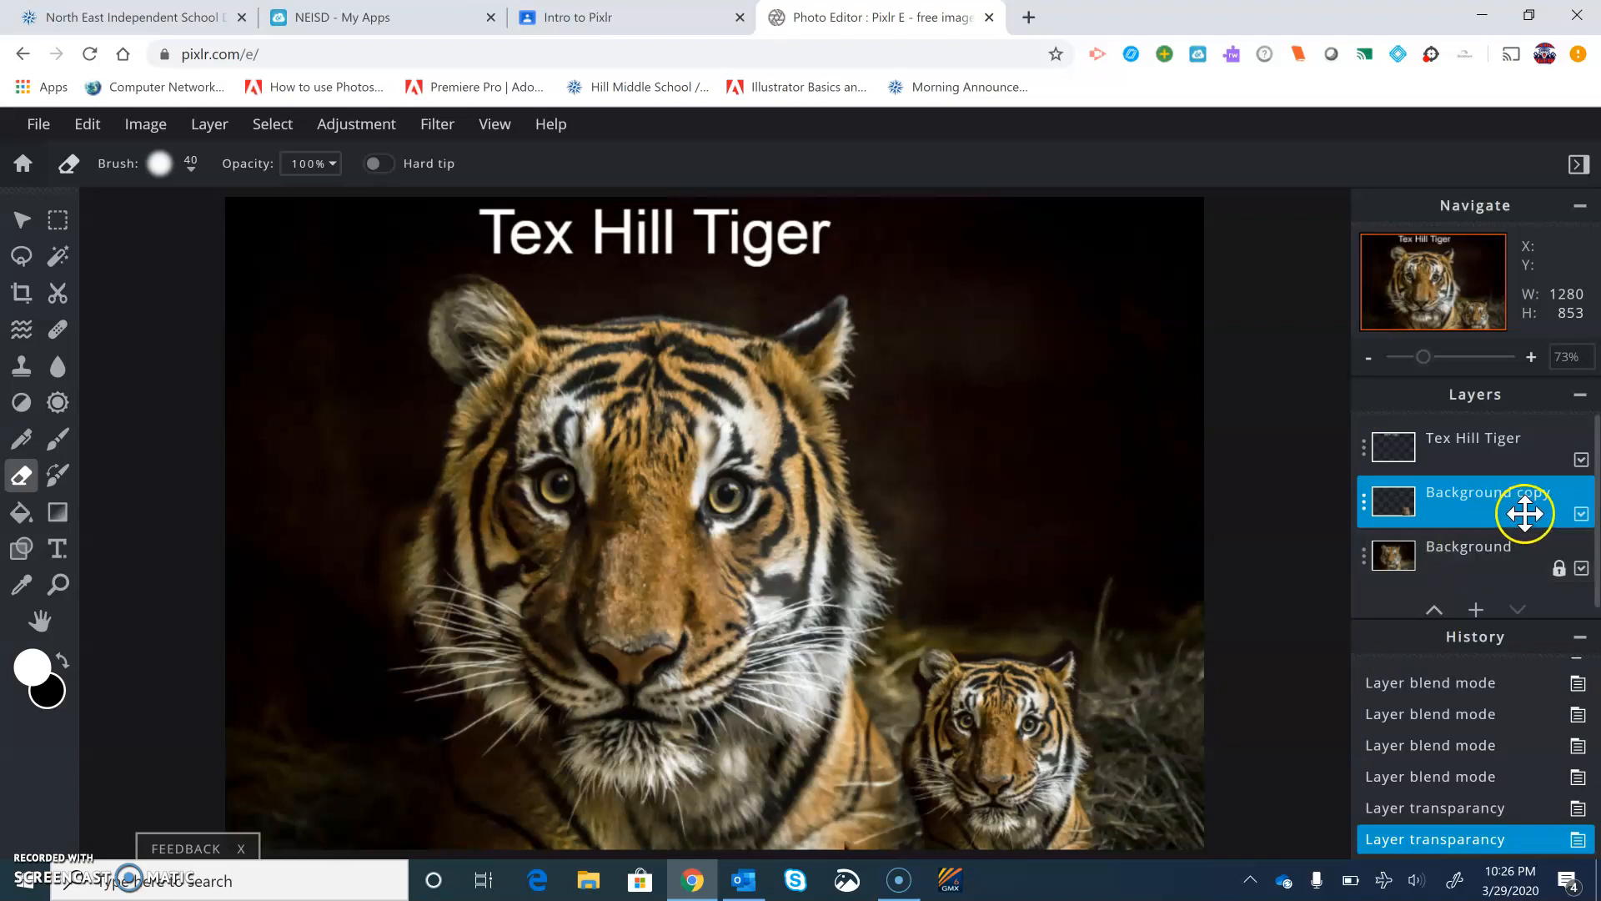
Duplicate the Background copy layer and rename the duplicate Background 3
double_click(1477, 508)
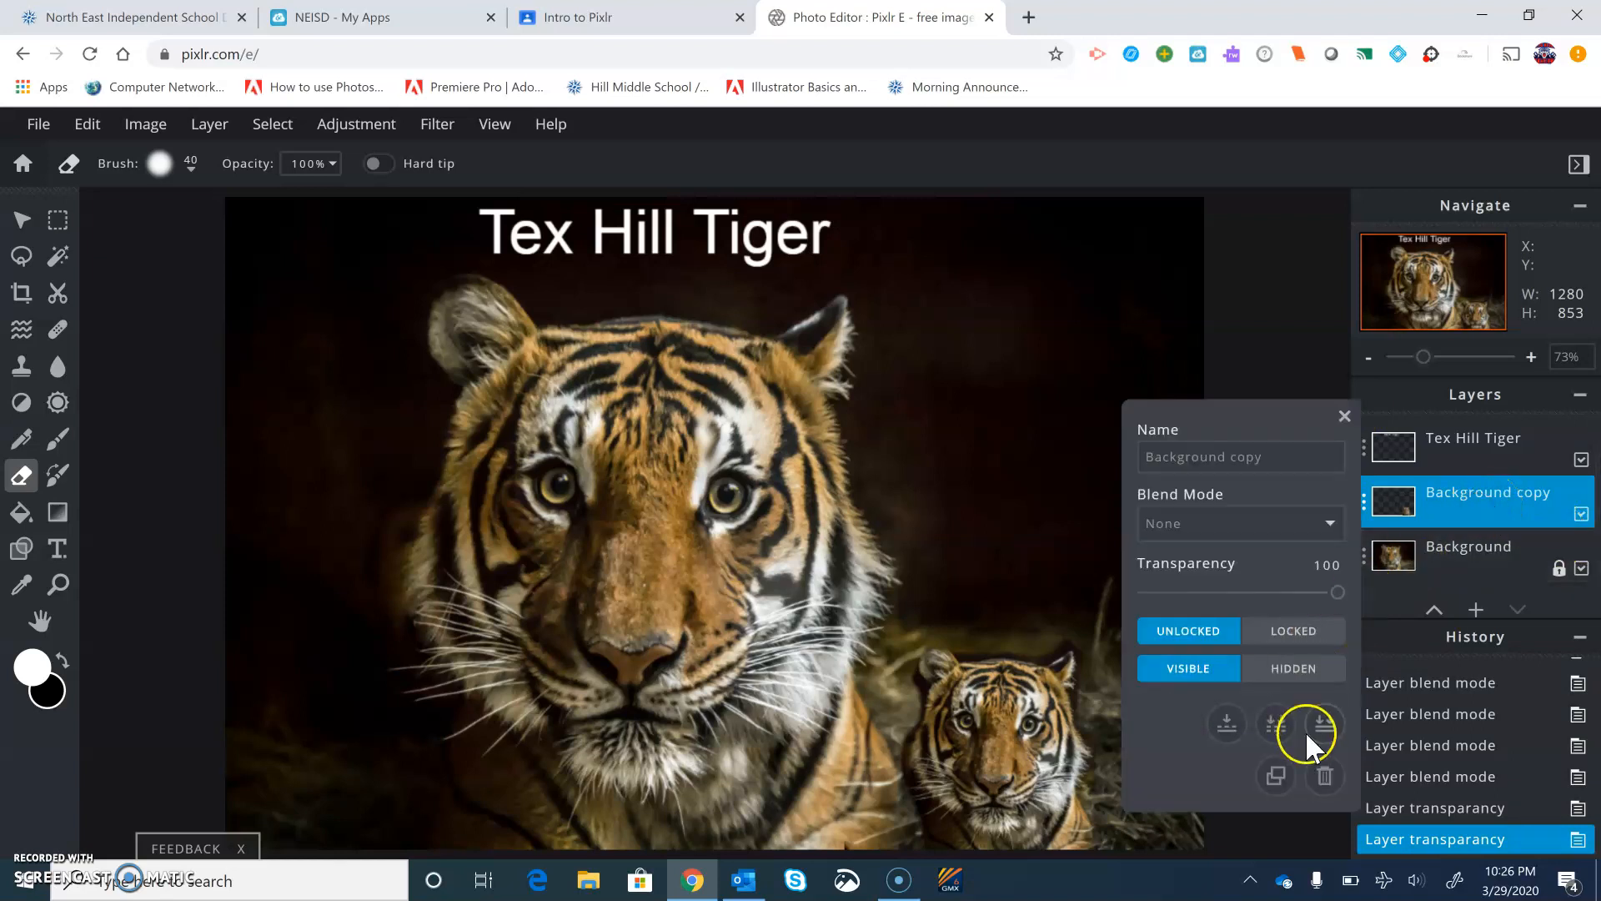
click(1277, 775)
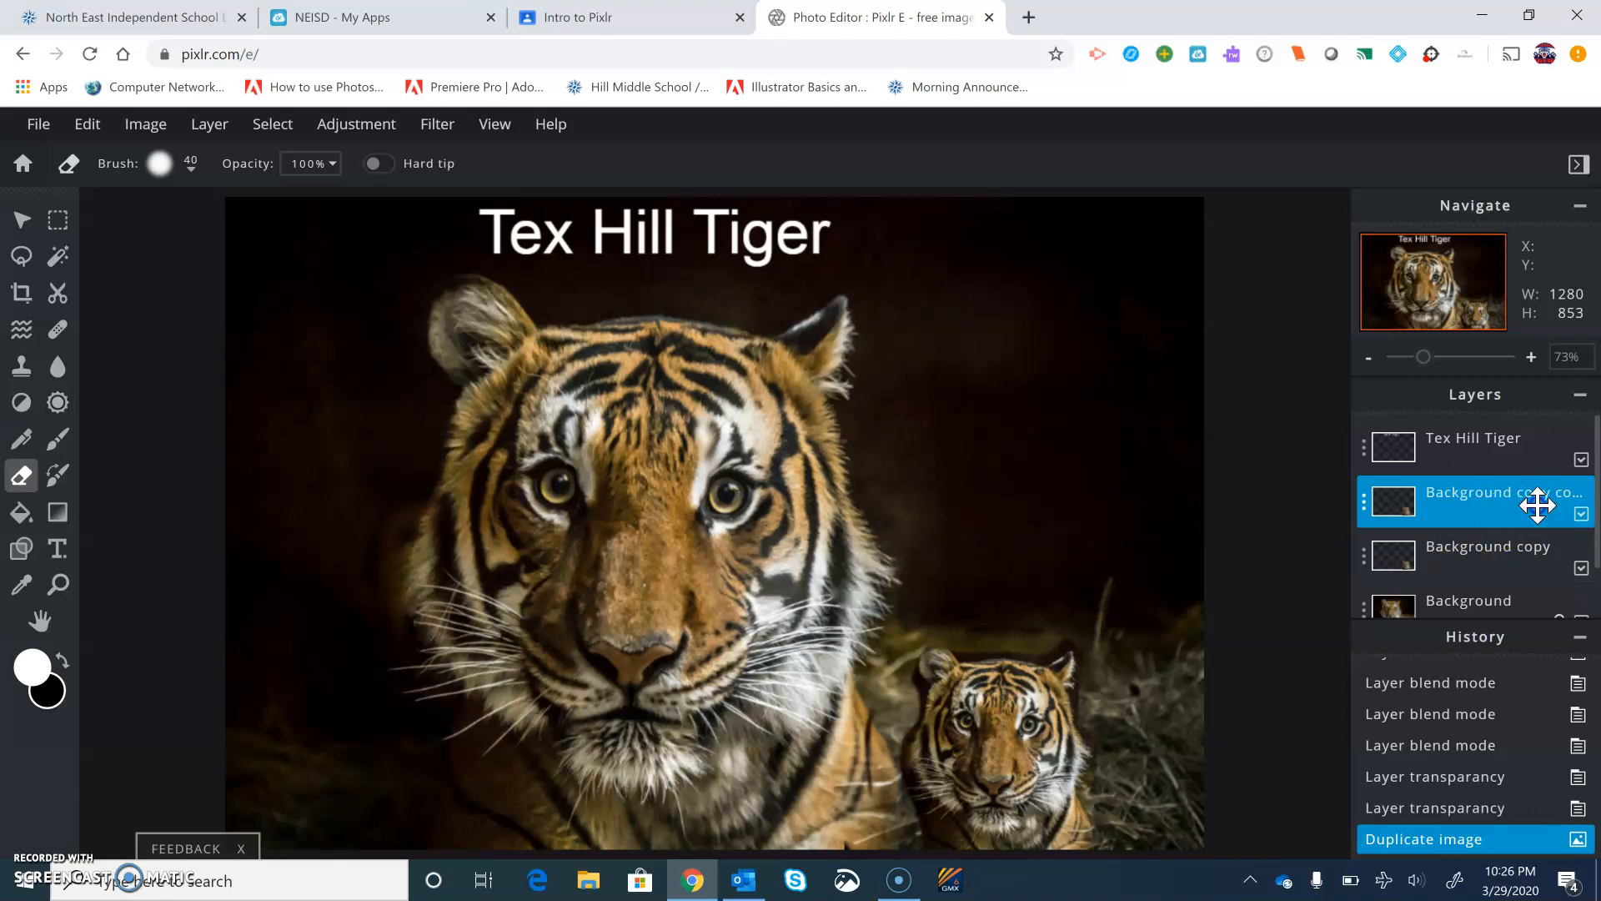
click(1481, 490)
click(1258, 459)
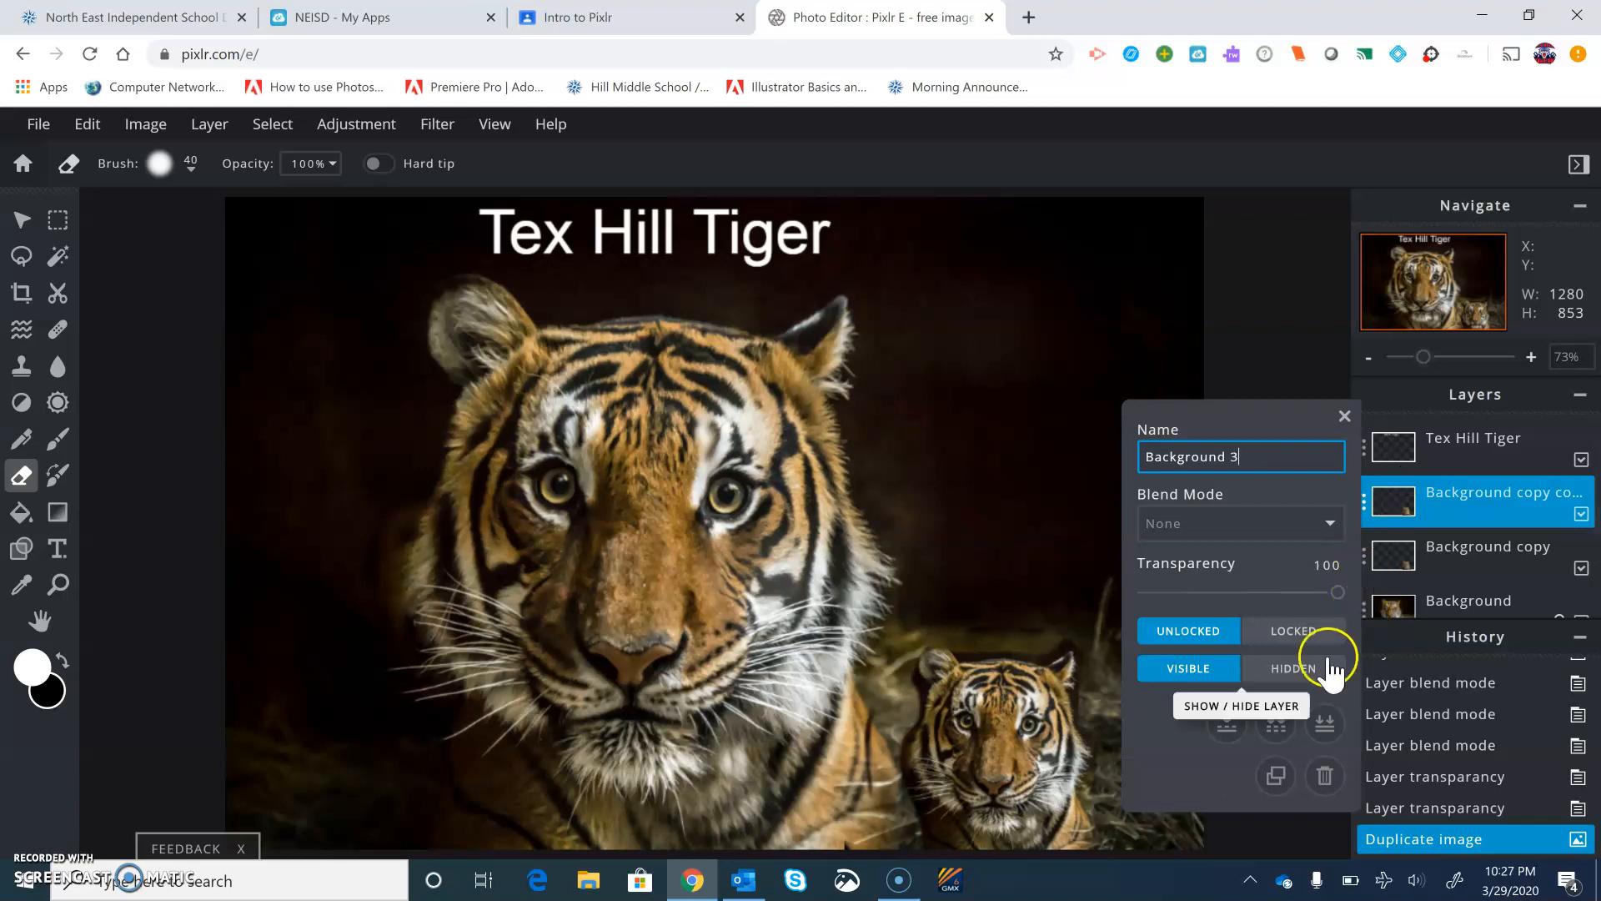
click(1344, 415)
Rename the Background copy layer to Background 2
click(1511, 550)
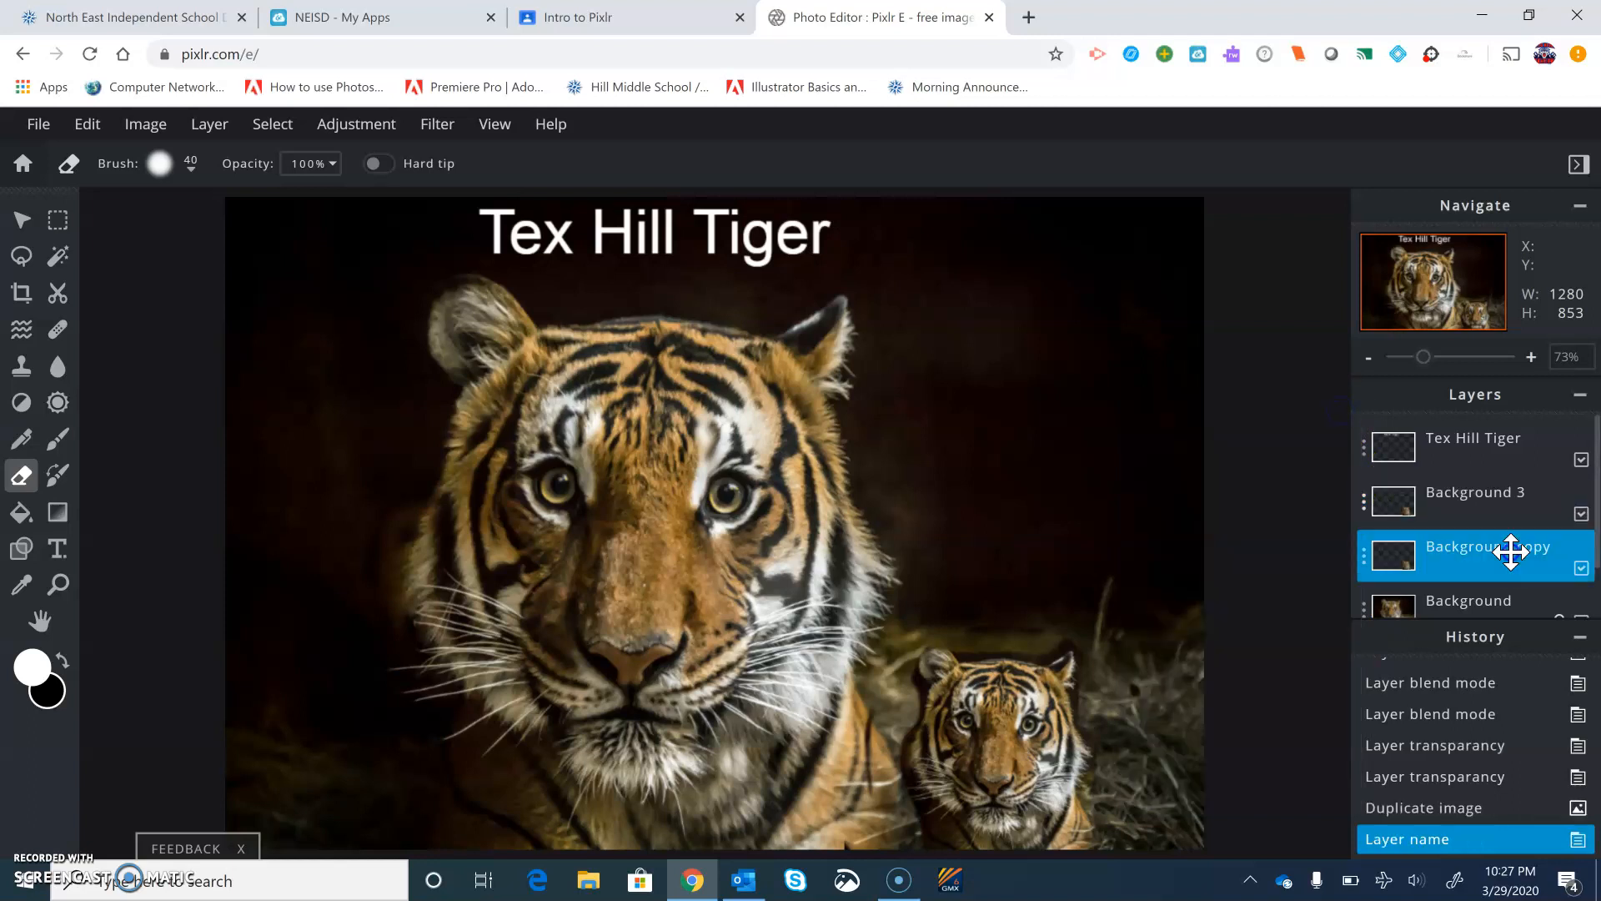
click(1515, 551)
click(1273, 456)
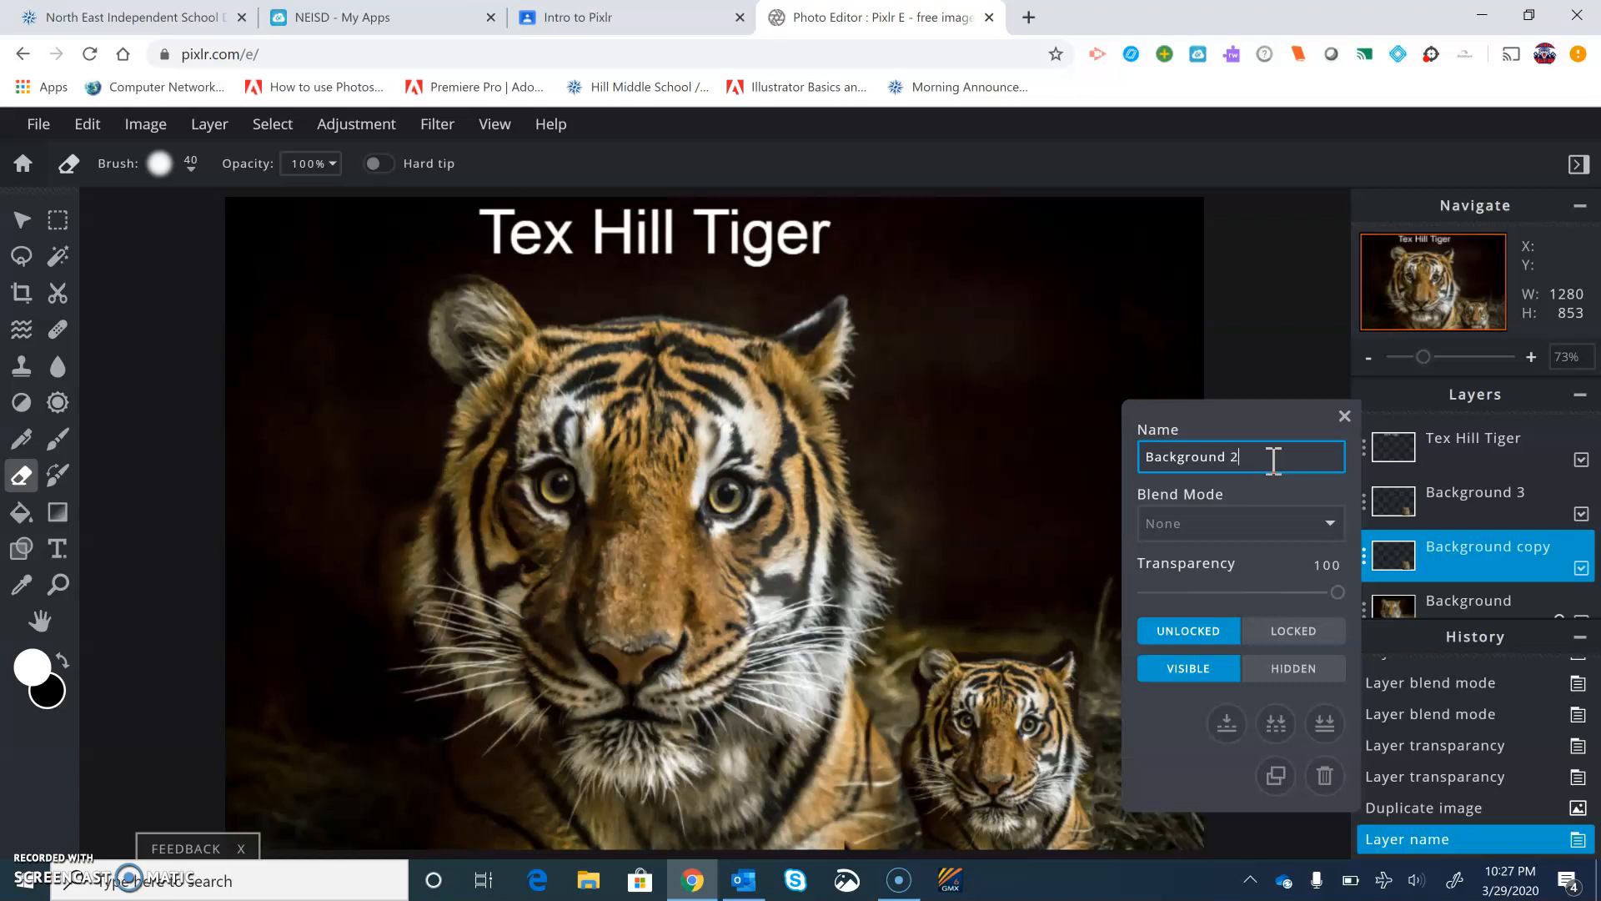
click(1344, 415)
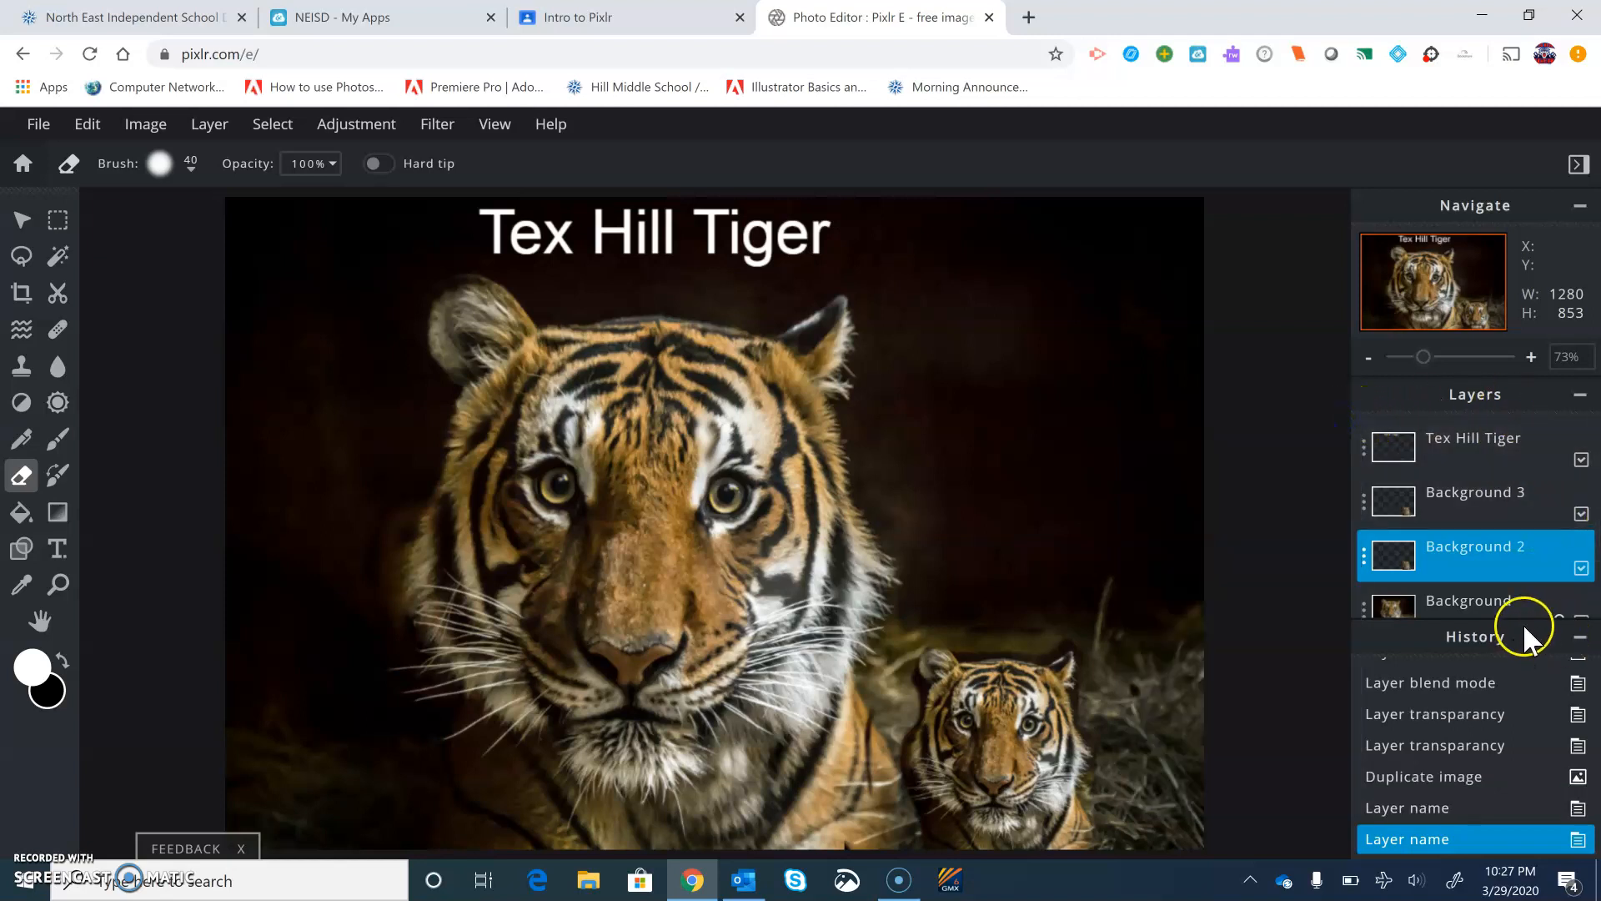
Move the Background 3 tiger to the lower-left corner and flip it horizontally
click(1464, 522)
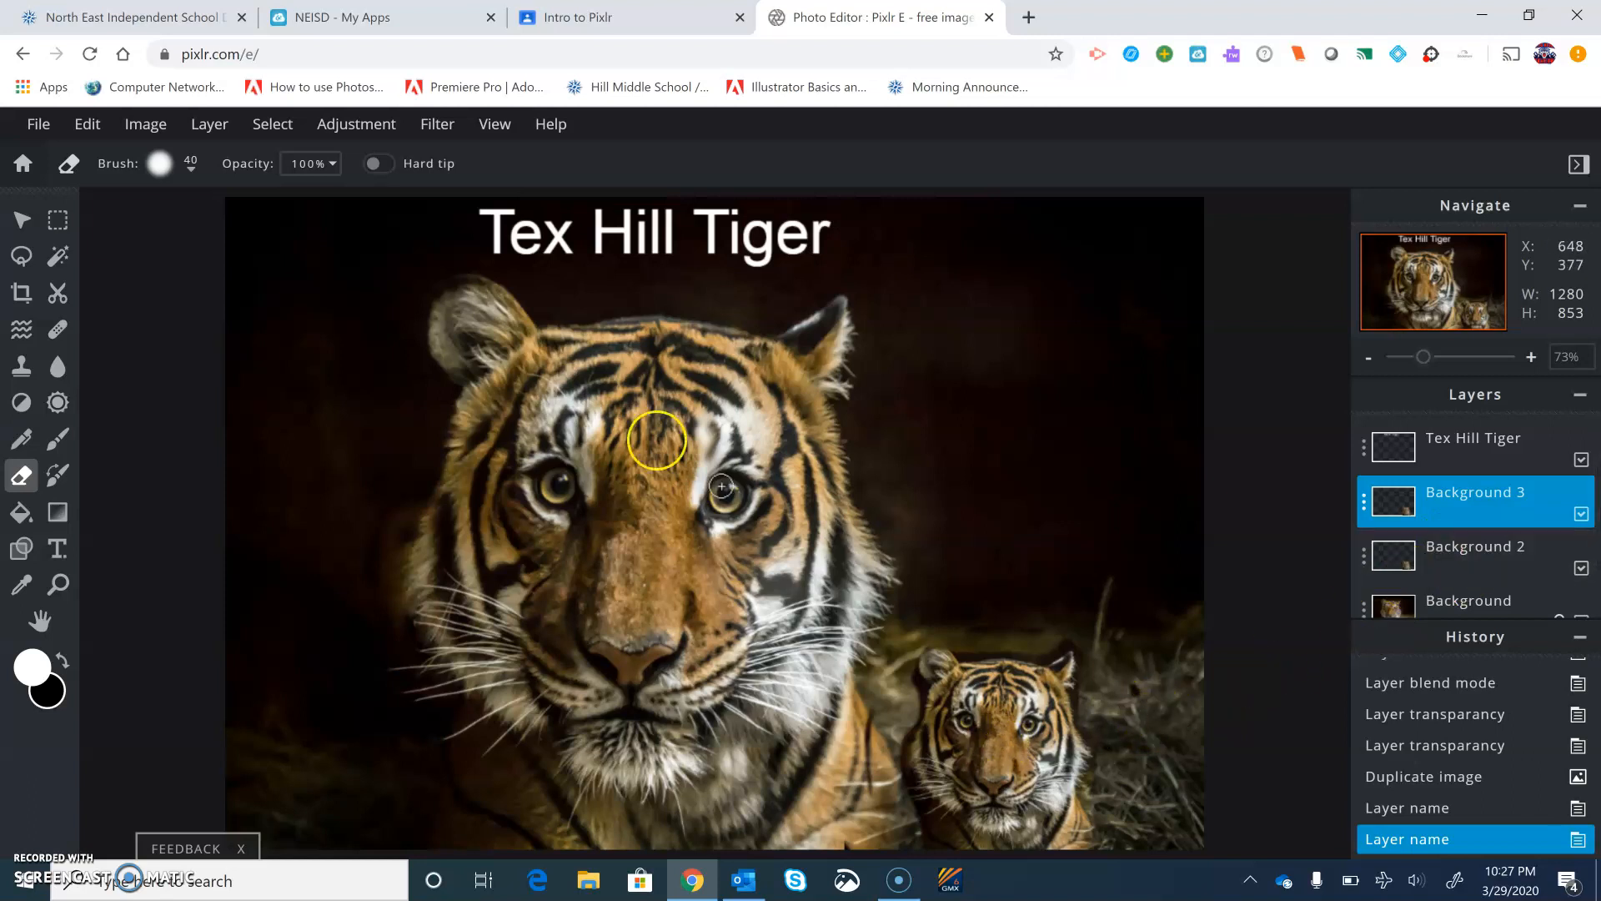
click(22, 219)
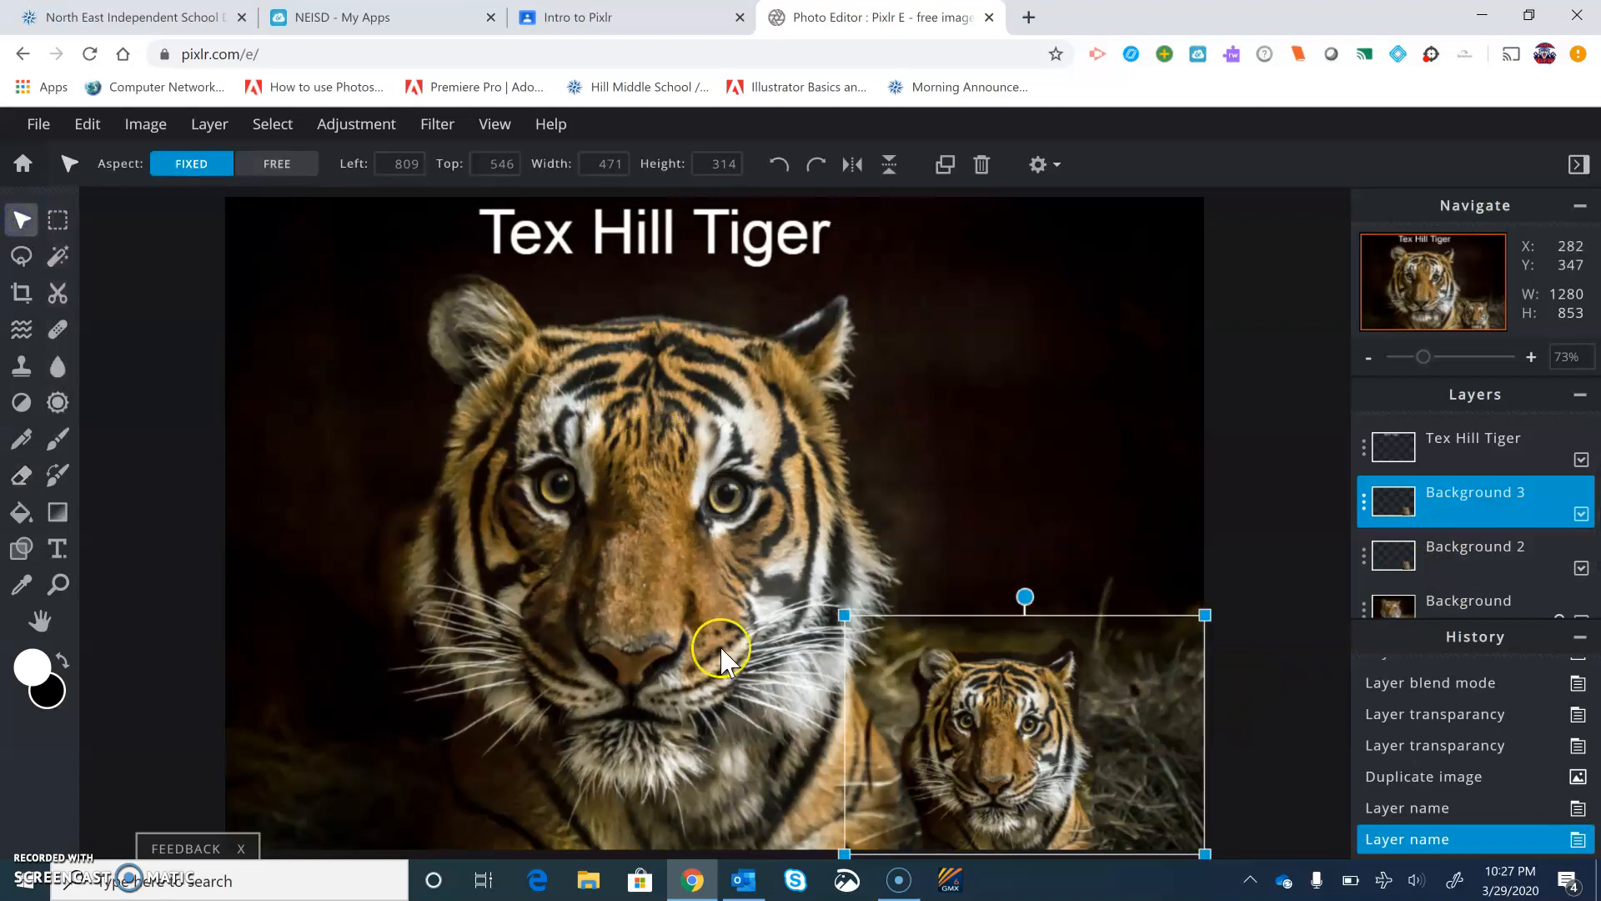
drag(968, 747, 321, 764)
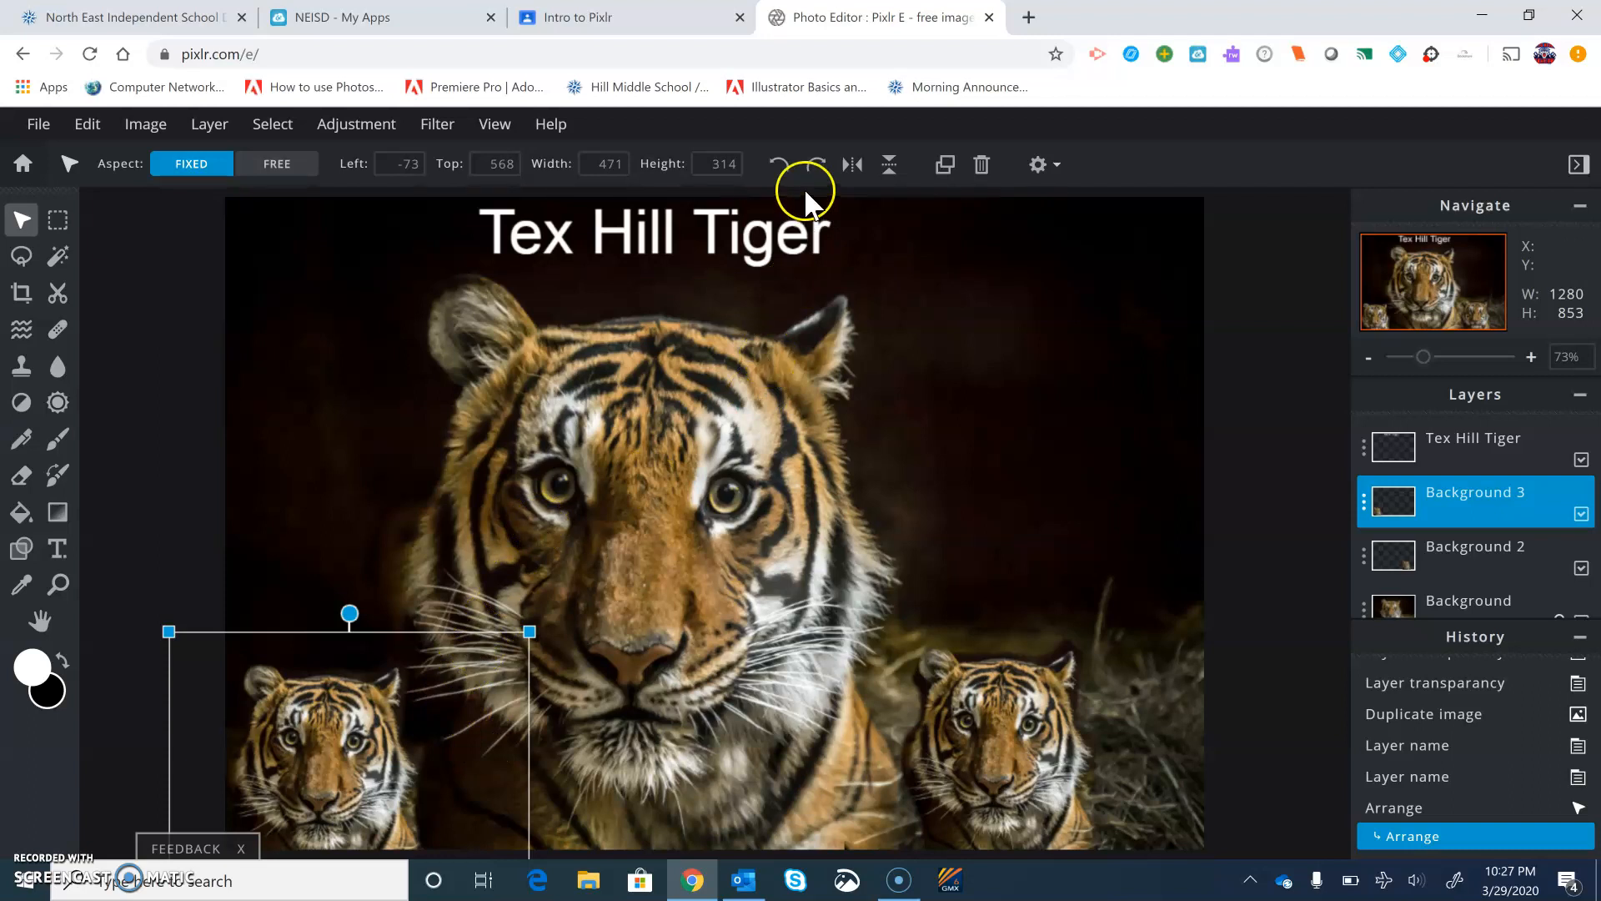
click(854, 171)
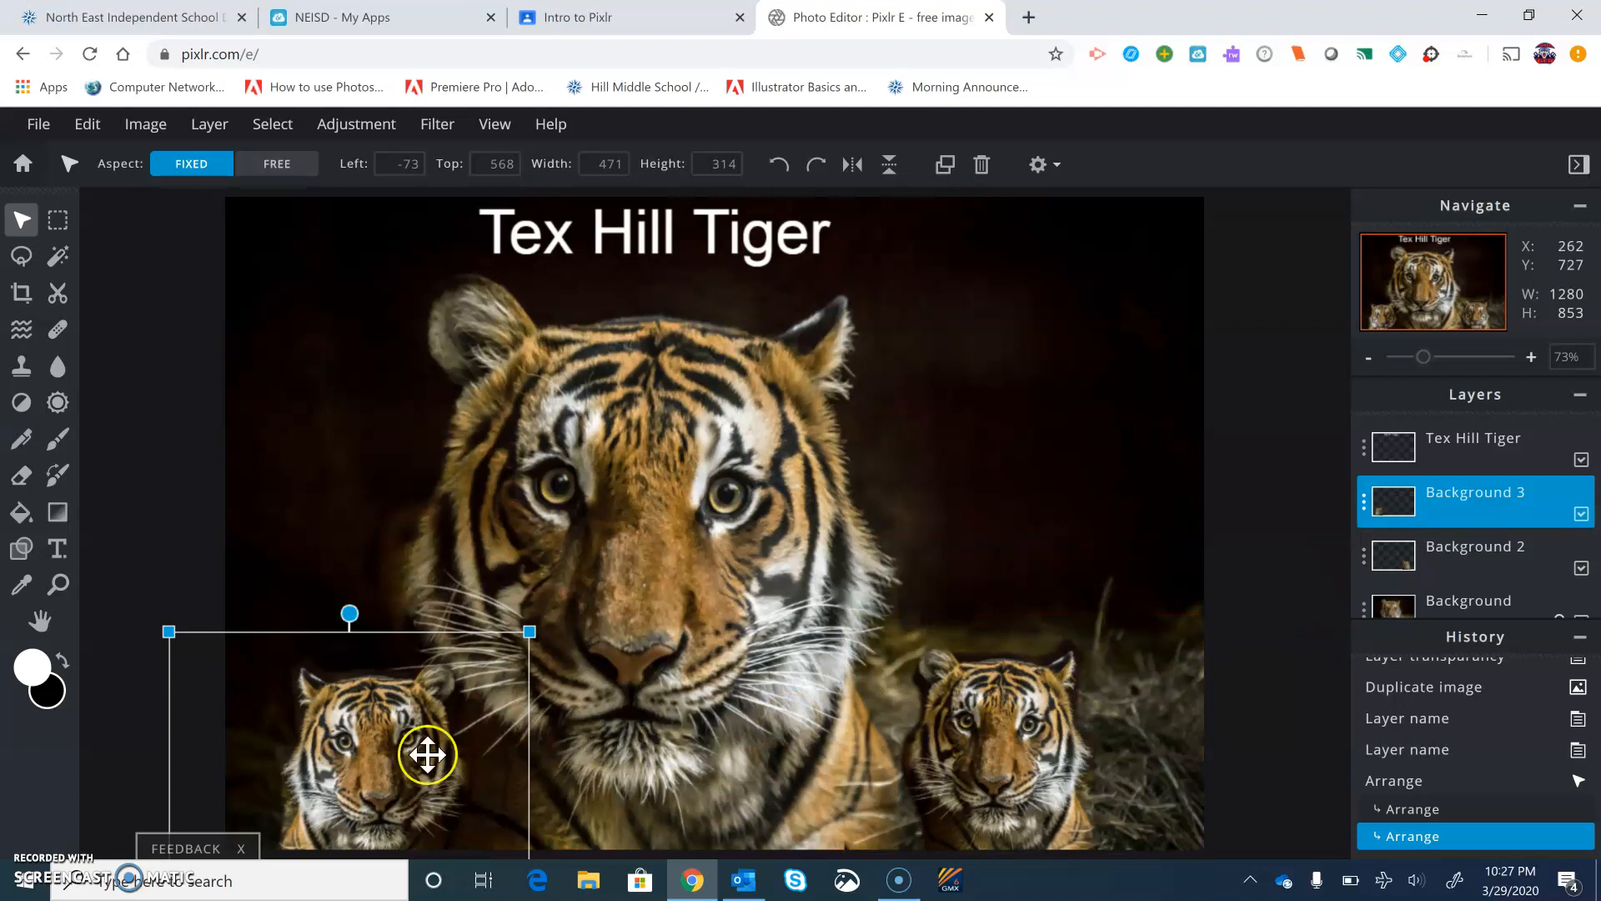
drag(398, 765, 346, 772)
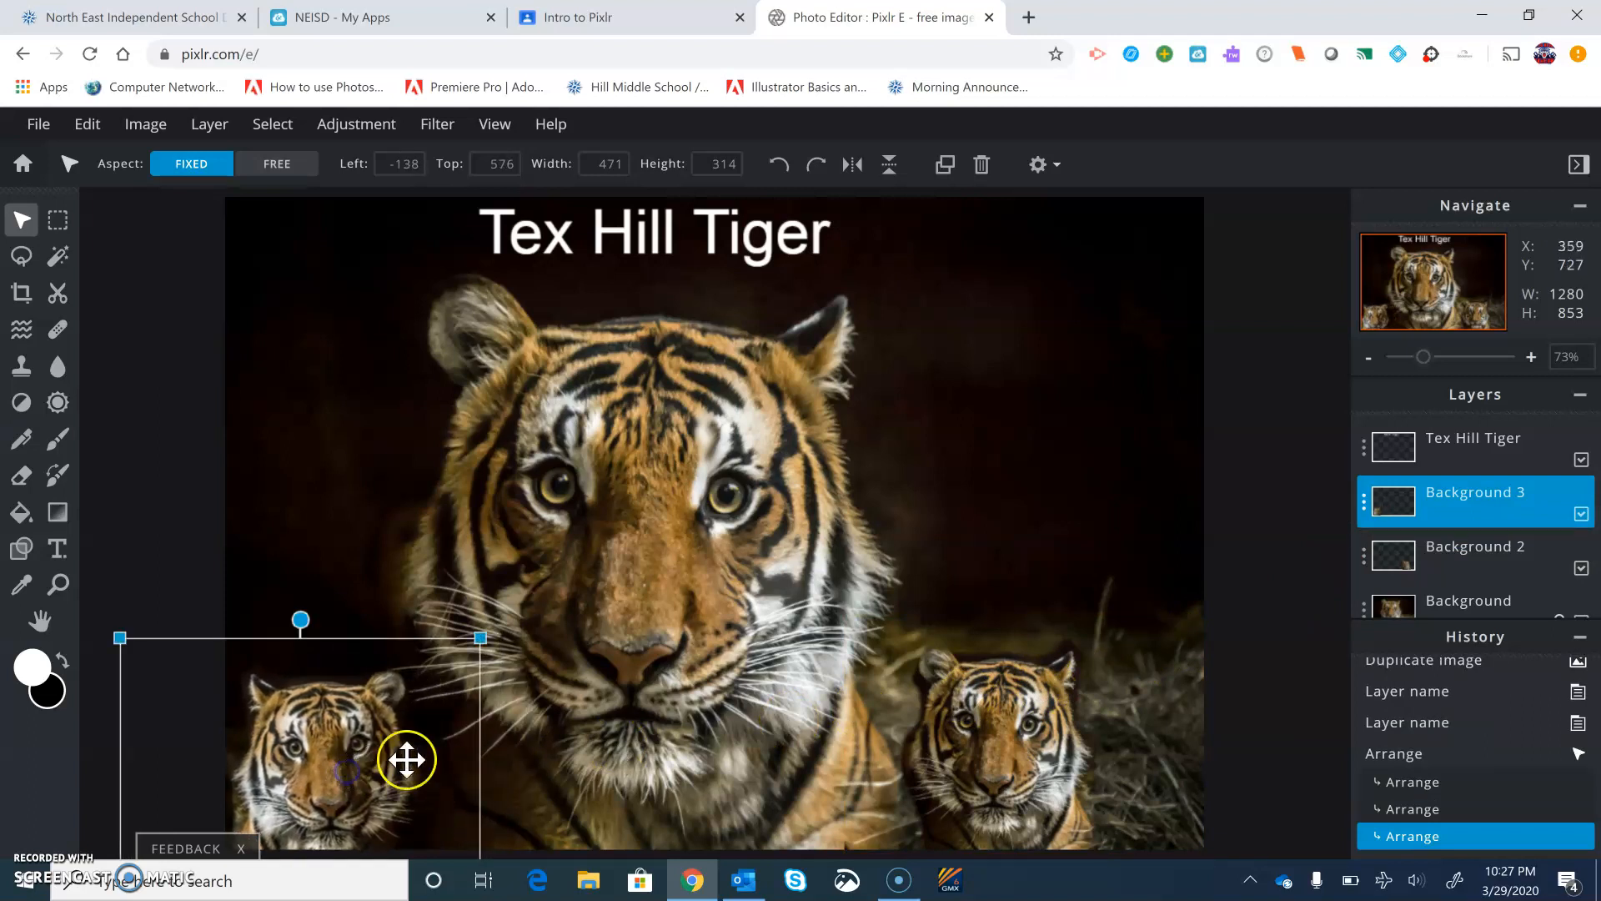
Reposition the Background 2 tiger in the lower-right corner at about Left 828, Top 546
drag(1011, 763, 1000, 761)
click(1190, 552)
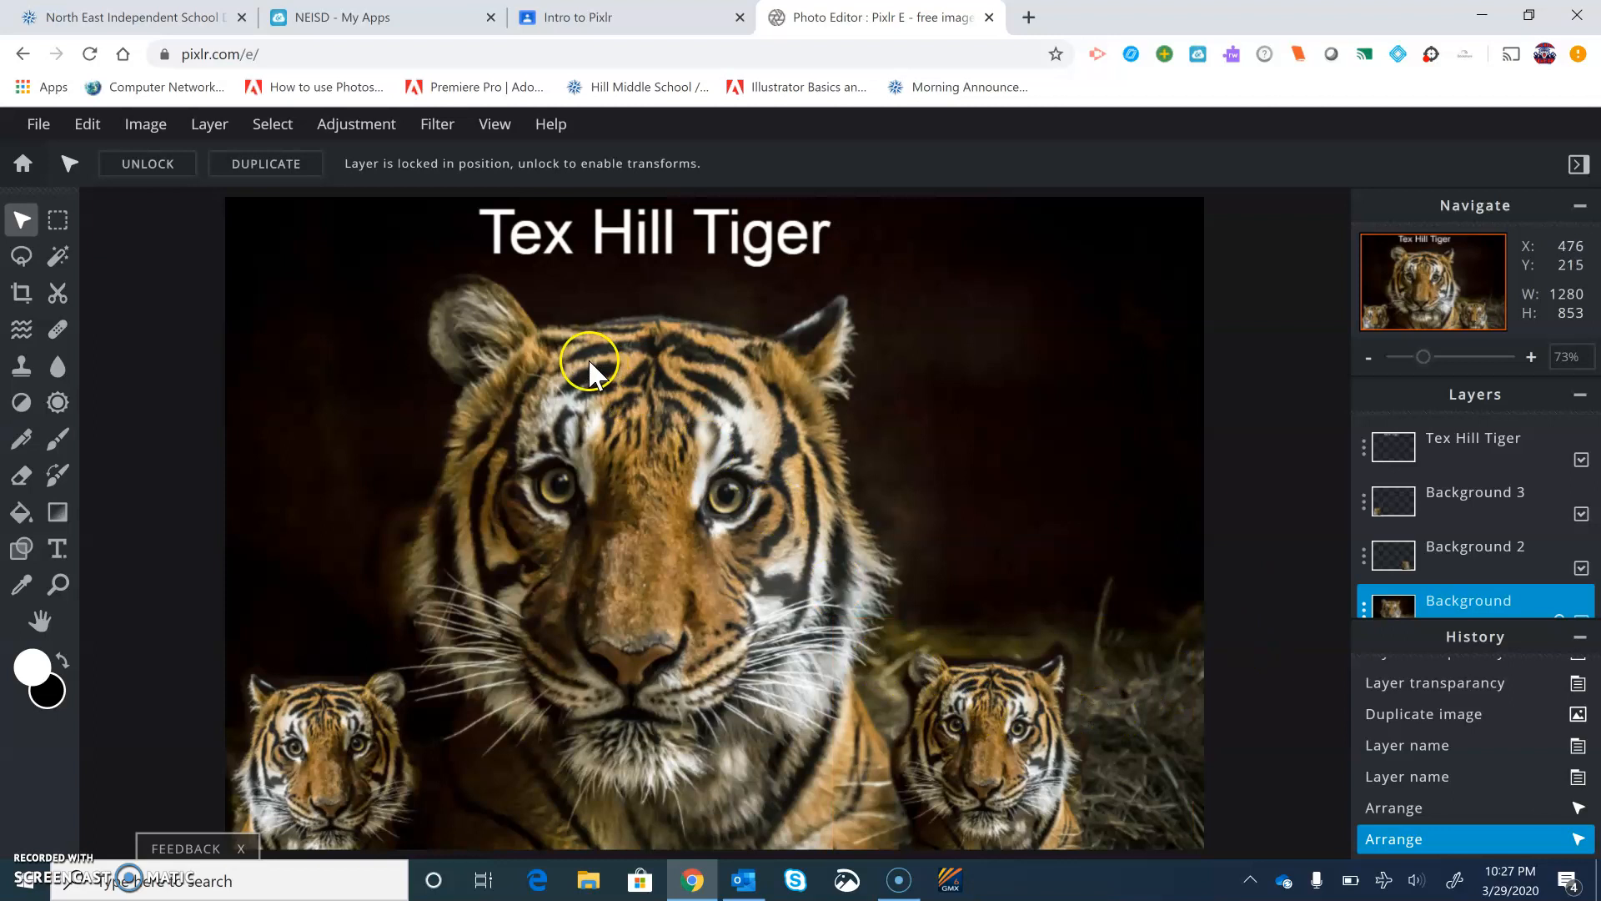
drag(1009, 776, 1077, 353)
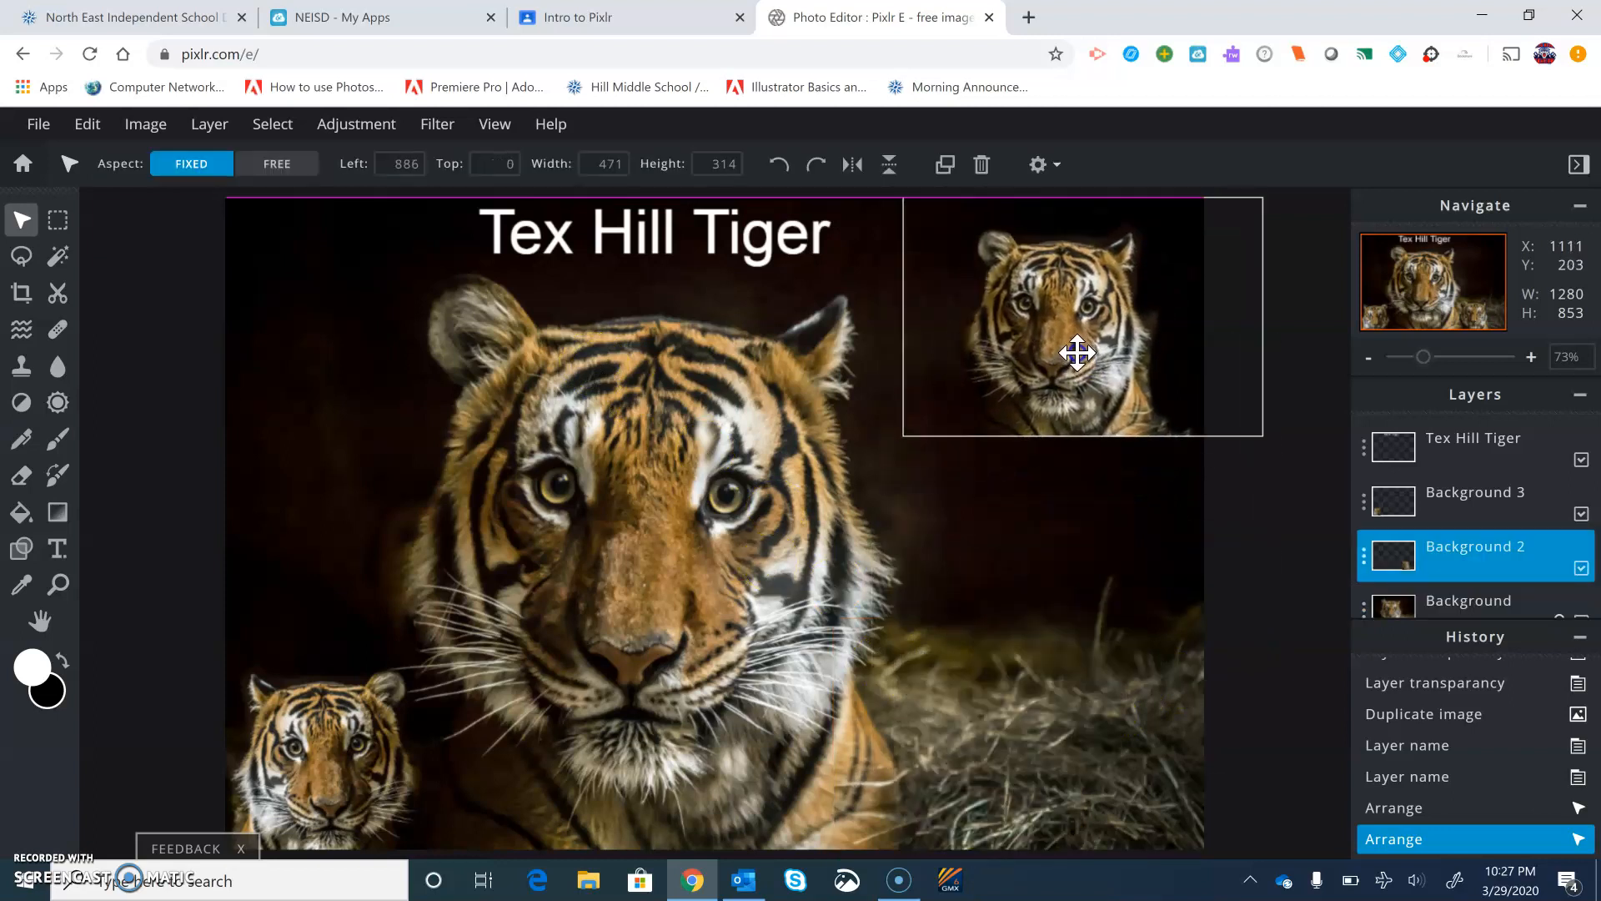
mouse_move(301, 700)
mouse_down()
mouse_move(314, 714)
mouse_move(353, 385)
mouse_move(322, 233)
mouse_move(308, 258)
mouse_move(316, 238)
mouse_move(308, 583)
mouse_move(565, 668)
mouse_move(428, 637)
mouse_move(414, 701)
mouse_move(286, 704)
mouse_move(333, 699)
mouse_move(315, 697)
mouse_up()
drag(1054, 361, 1019, 744)
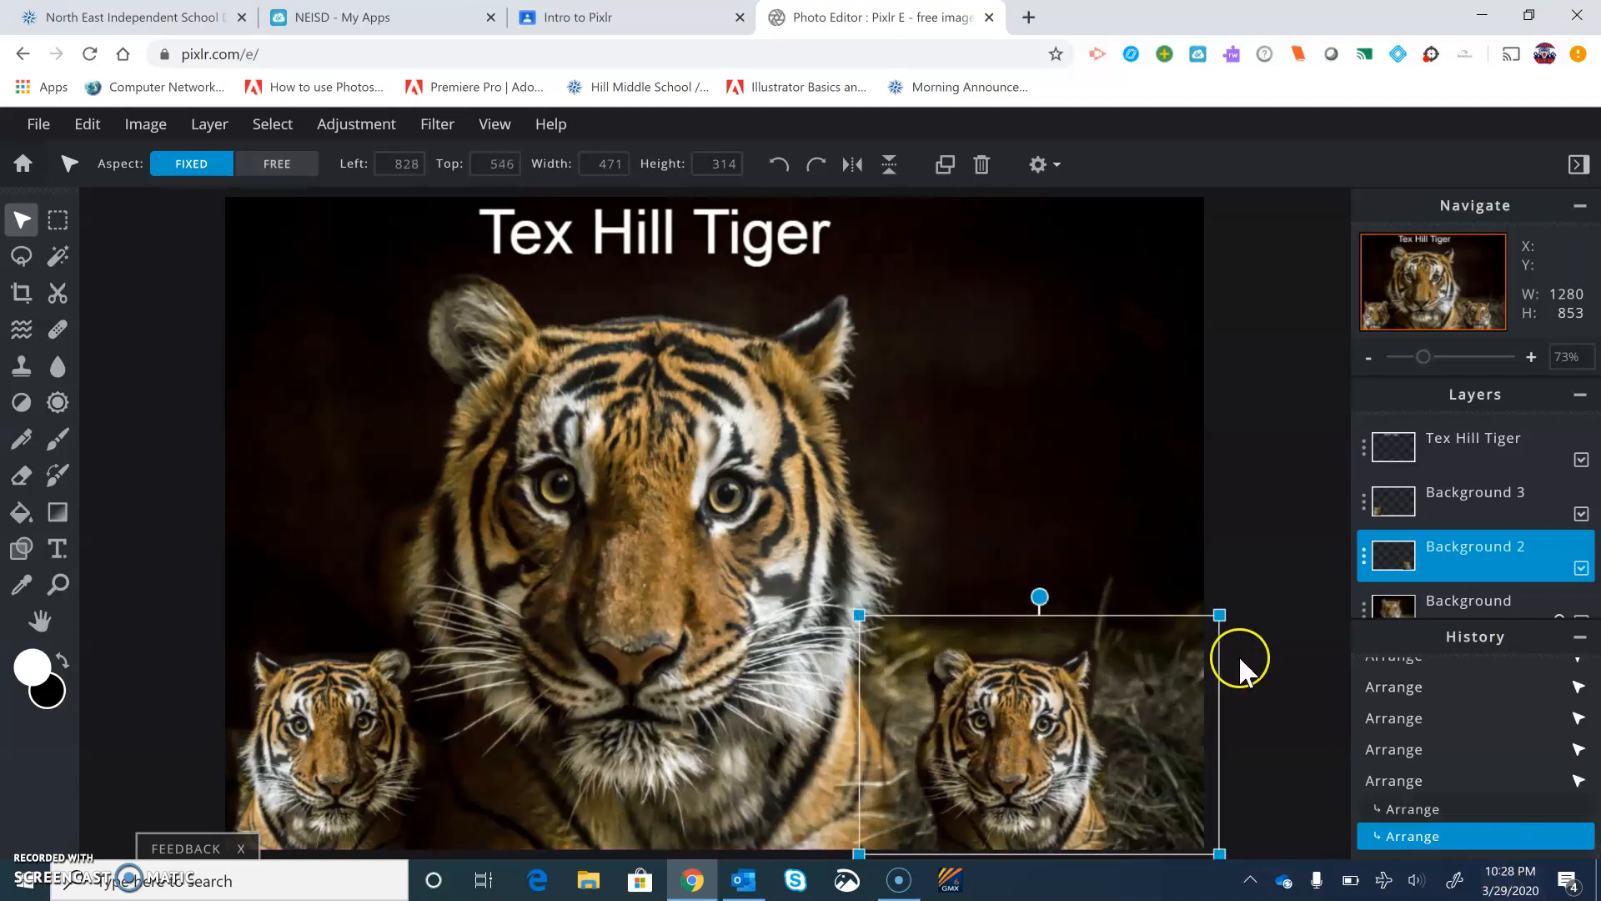
Try erasing on the locked Background layer and undo the eraser stroke
click(1246, 625)
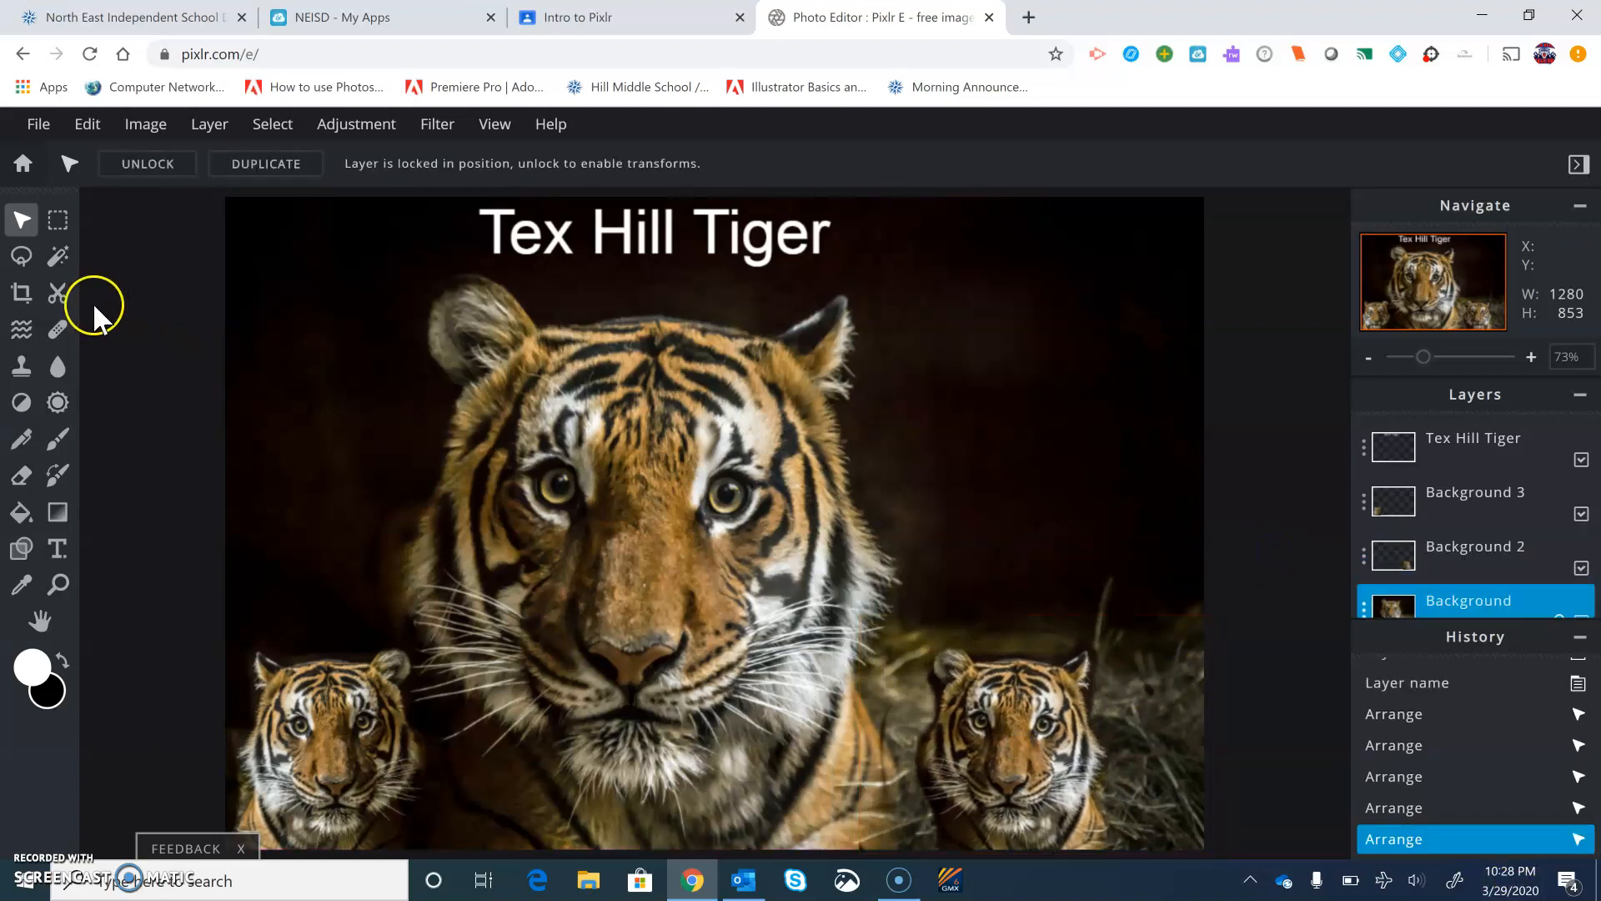
click(21, 474)
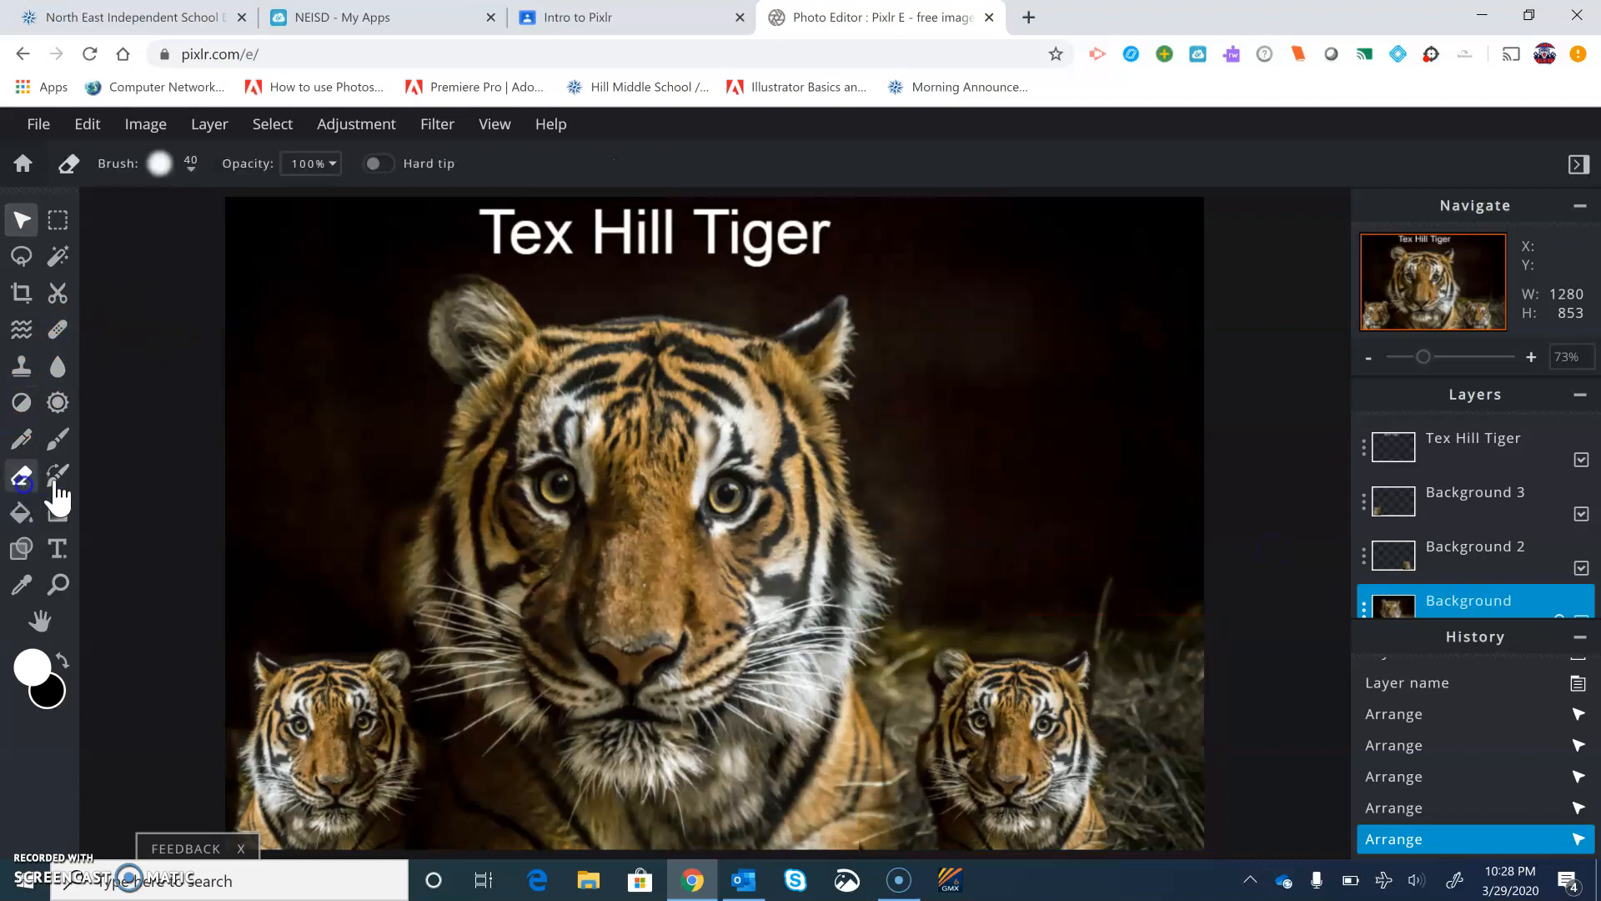
drag(885, 702, 884, 807)
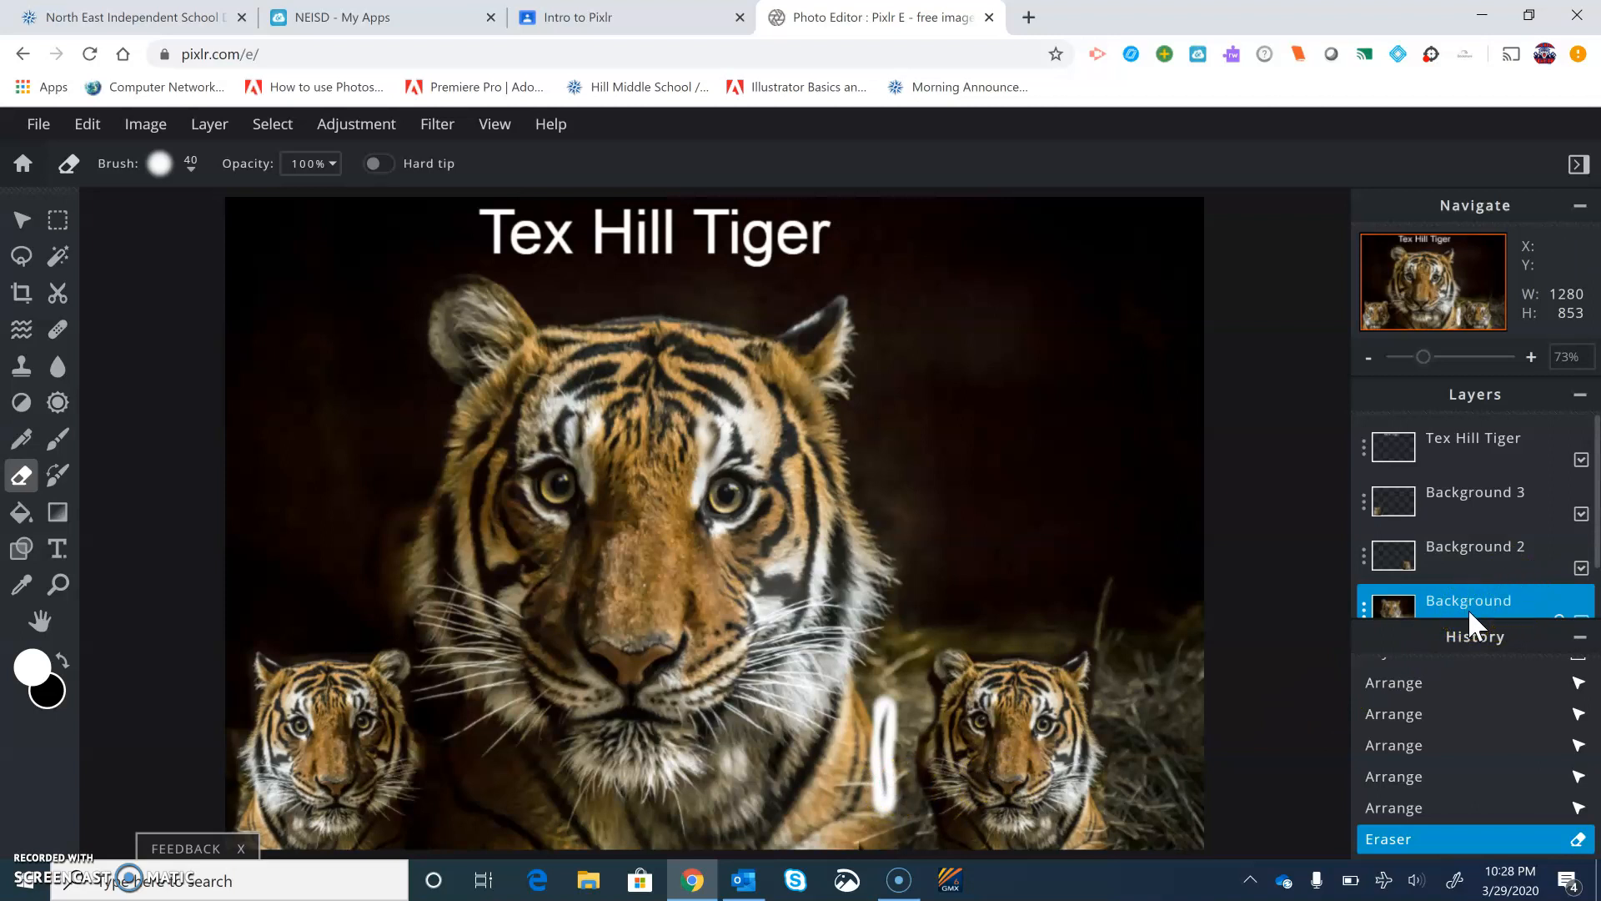
click(103, 129)
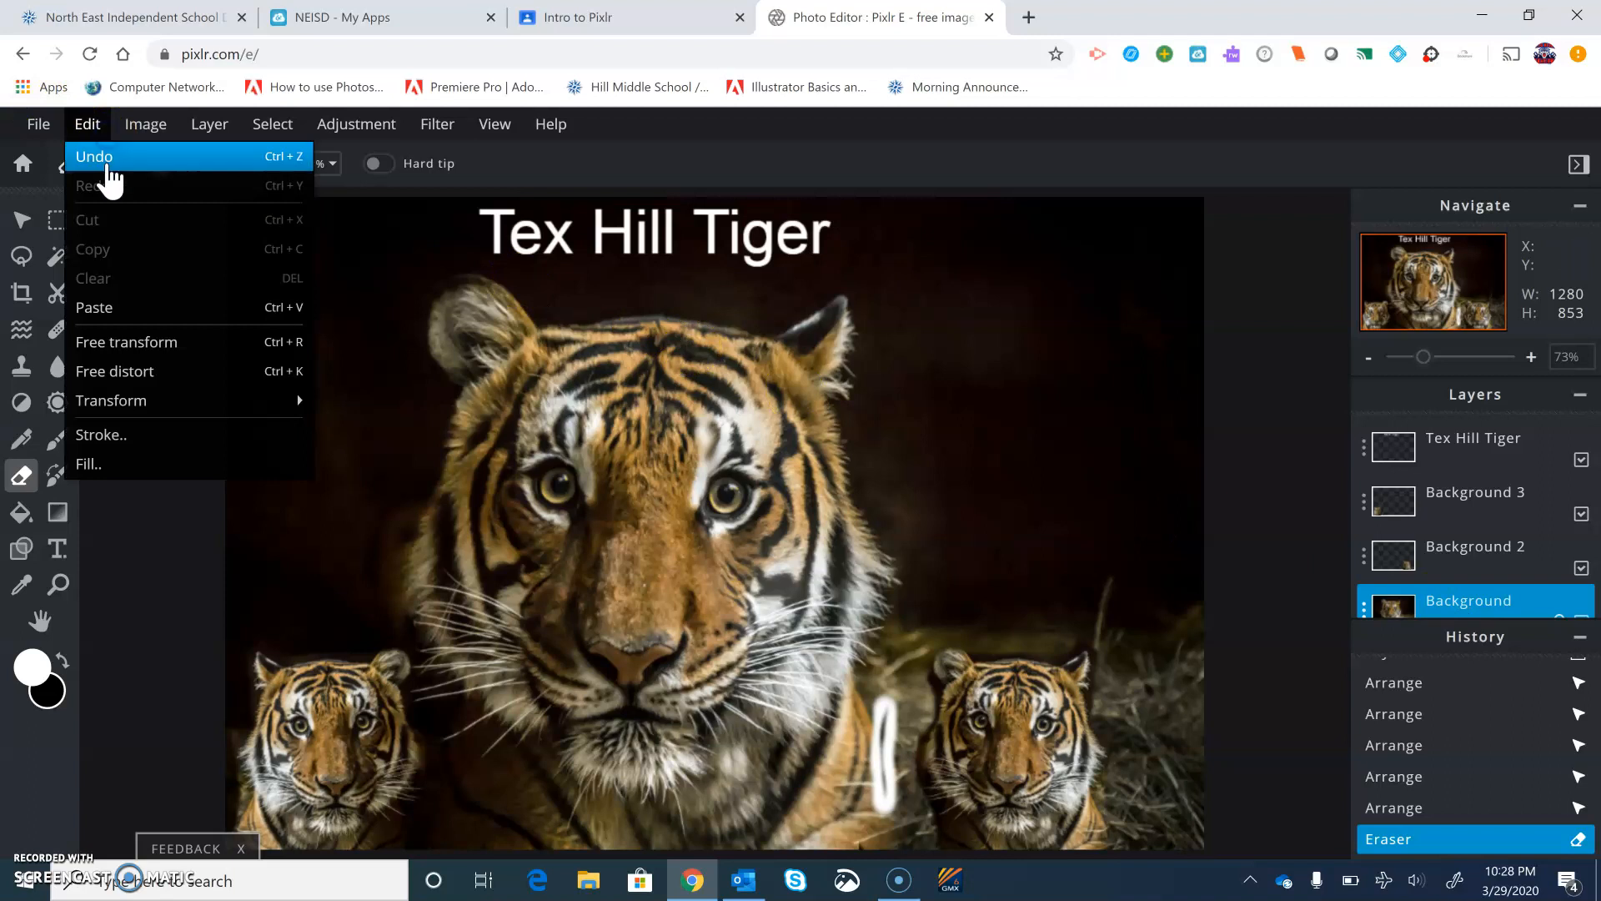
click(107, 158)
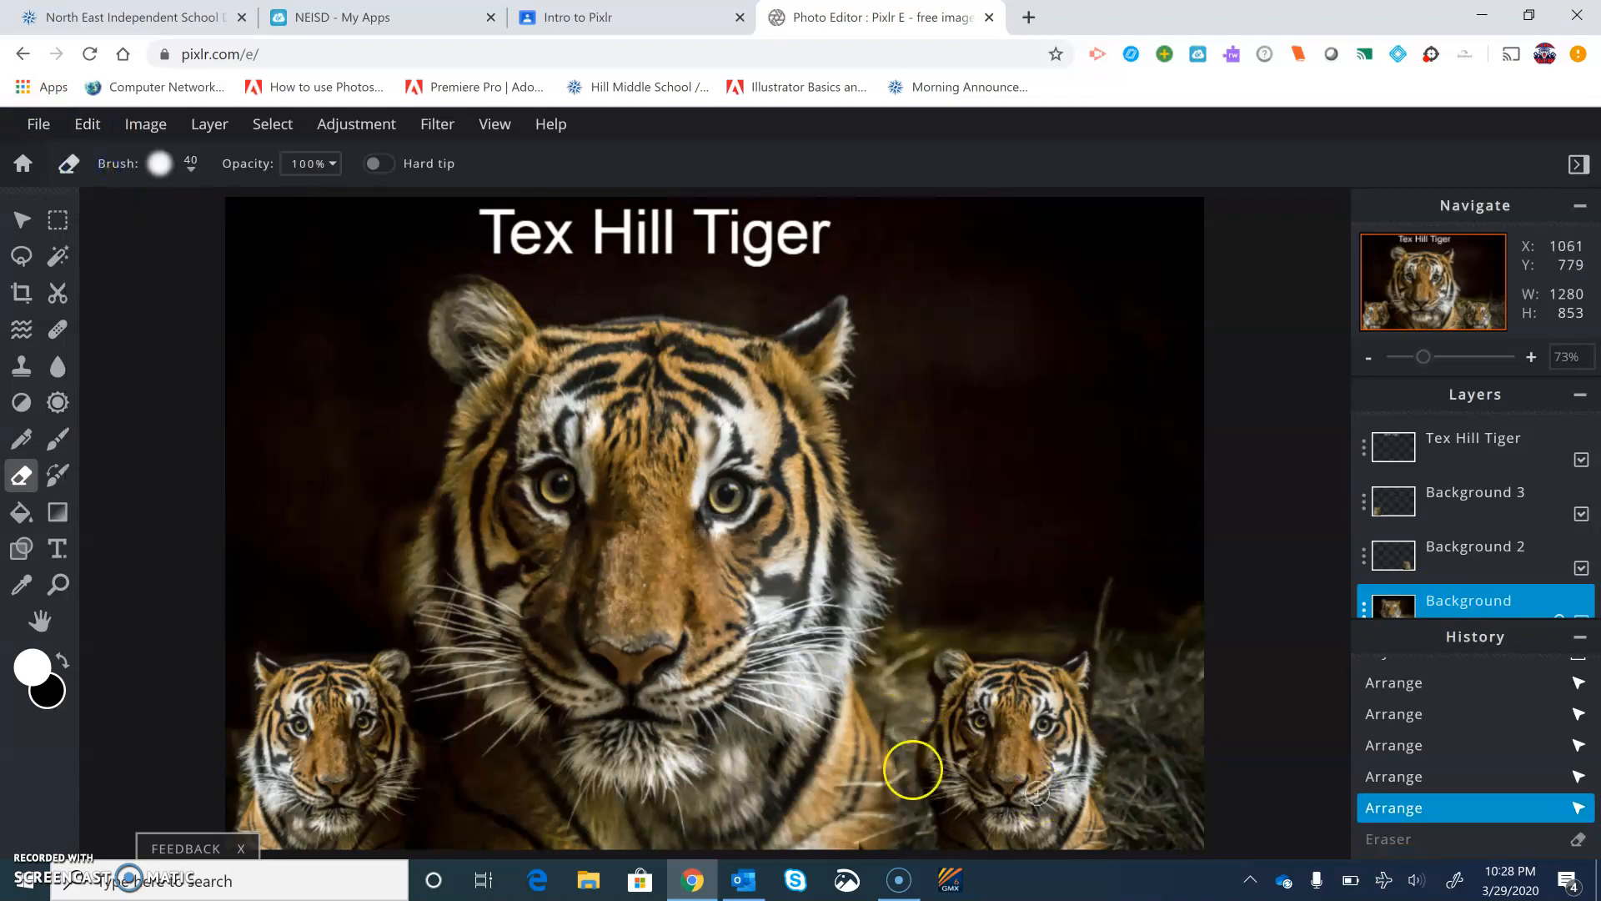
Select the Background 2 layer and erase along the left edge of the lower-right tiger to blend it in
click(1493, 567)
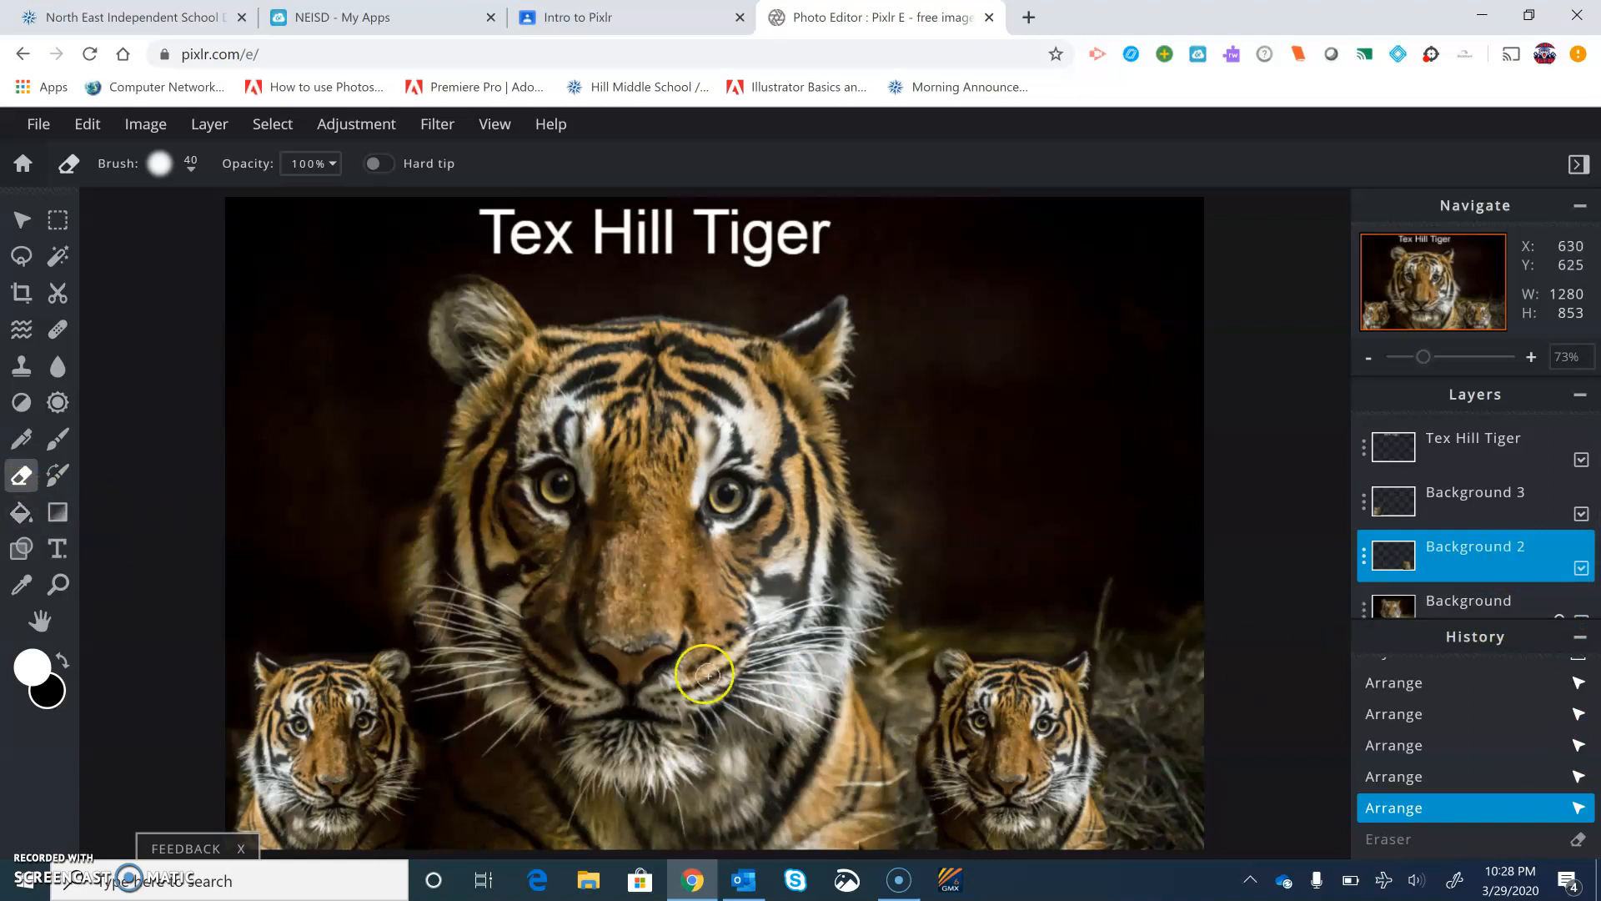
click(881, 801)
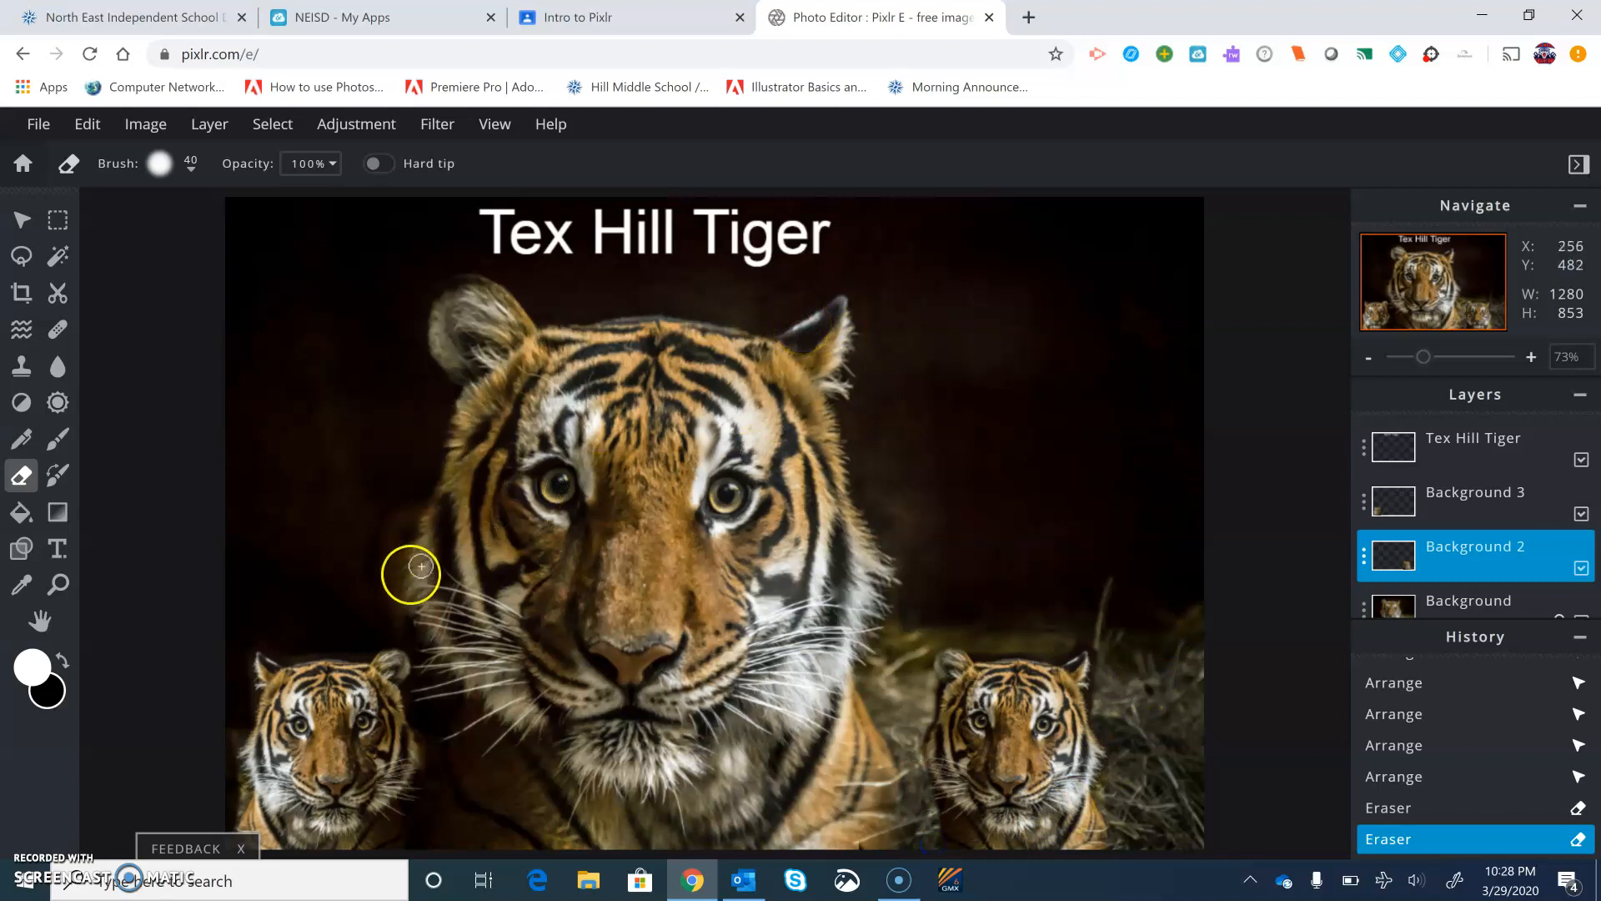
Zoom in and pan around to inspect the blended edge of the lower-right tiger
scroll(1118, 751, up, 5)
scroll(1071, 762, up, 2)
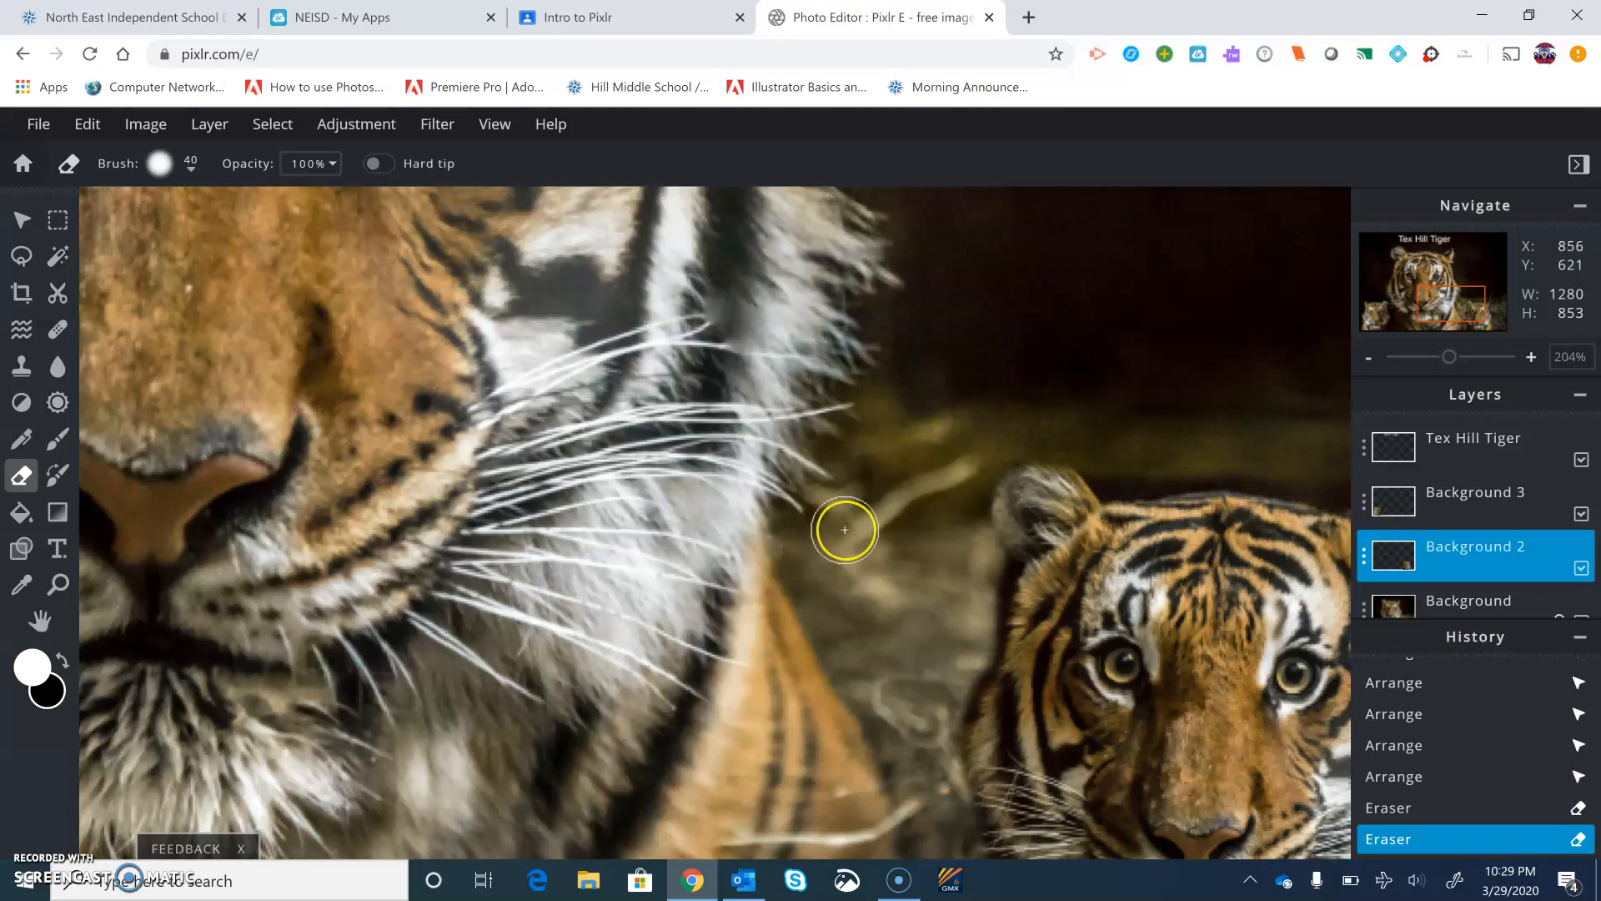
scroll(844, 530, down, 5)
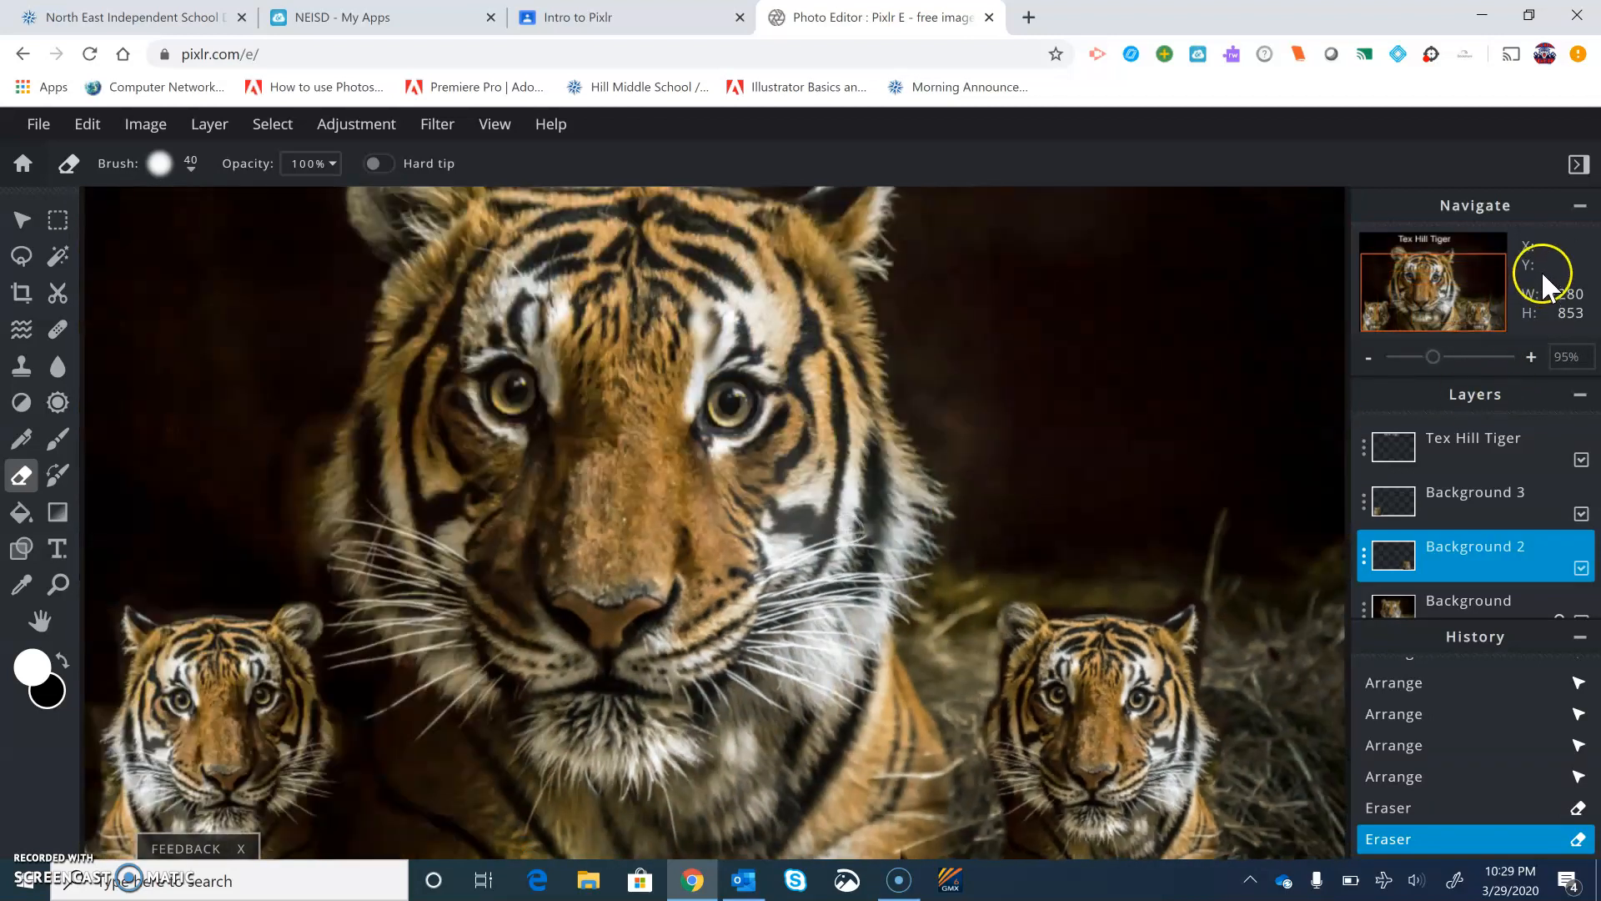
drag(1484, 314, 1478, 254)
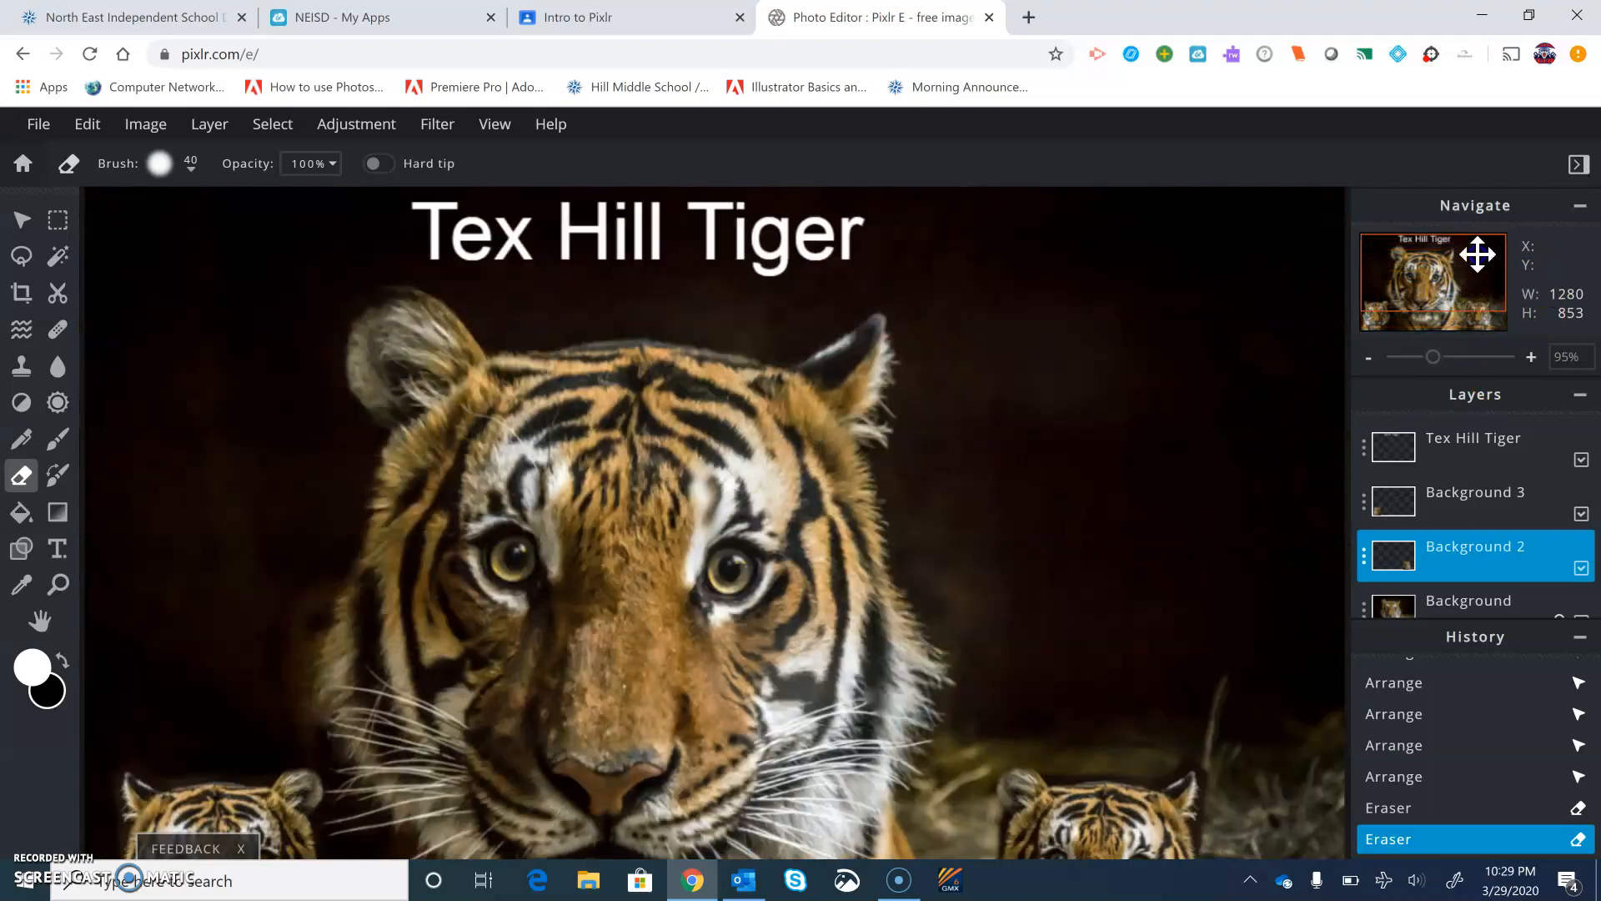
mouse_move(1483, 325)
mouse_down()
mouse_move(1458, 268)
mouse_move(1459, 321)
mouse_up()
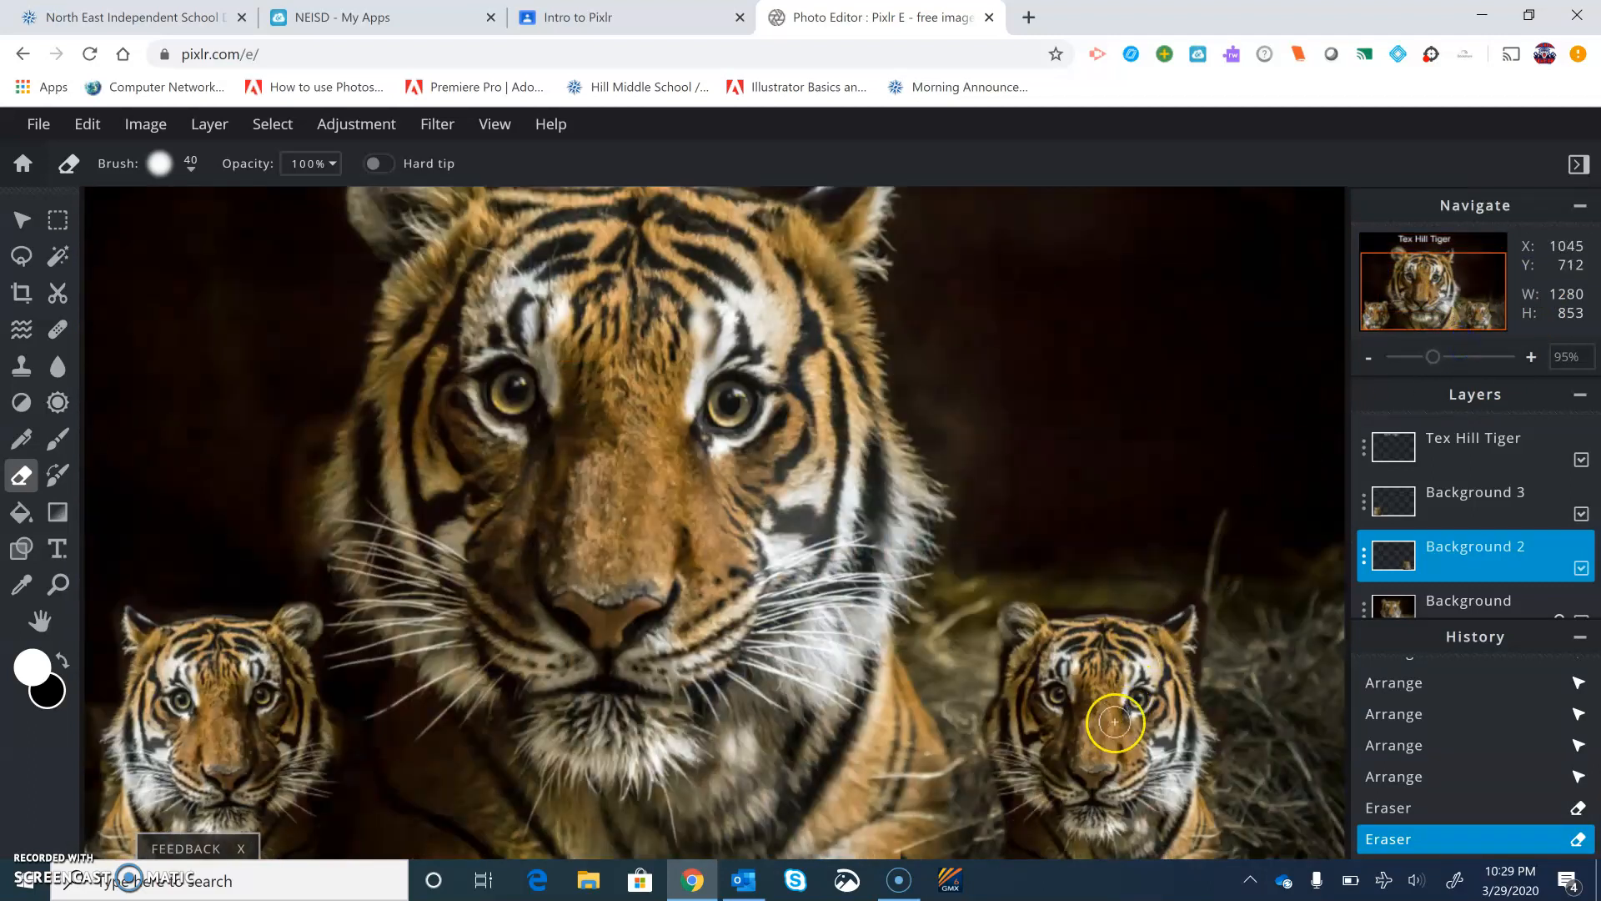
scroll(1115, 721, up, 2)
scroll(1115, 721, down, 3)
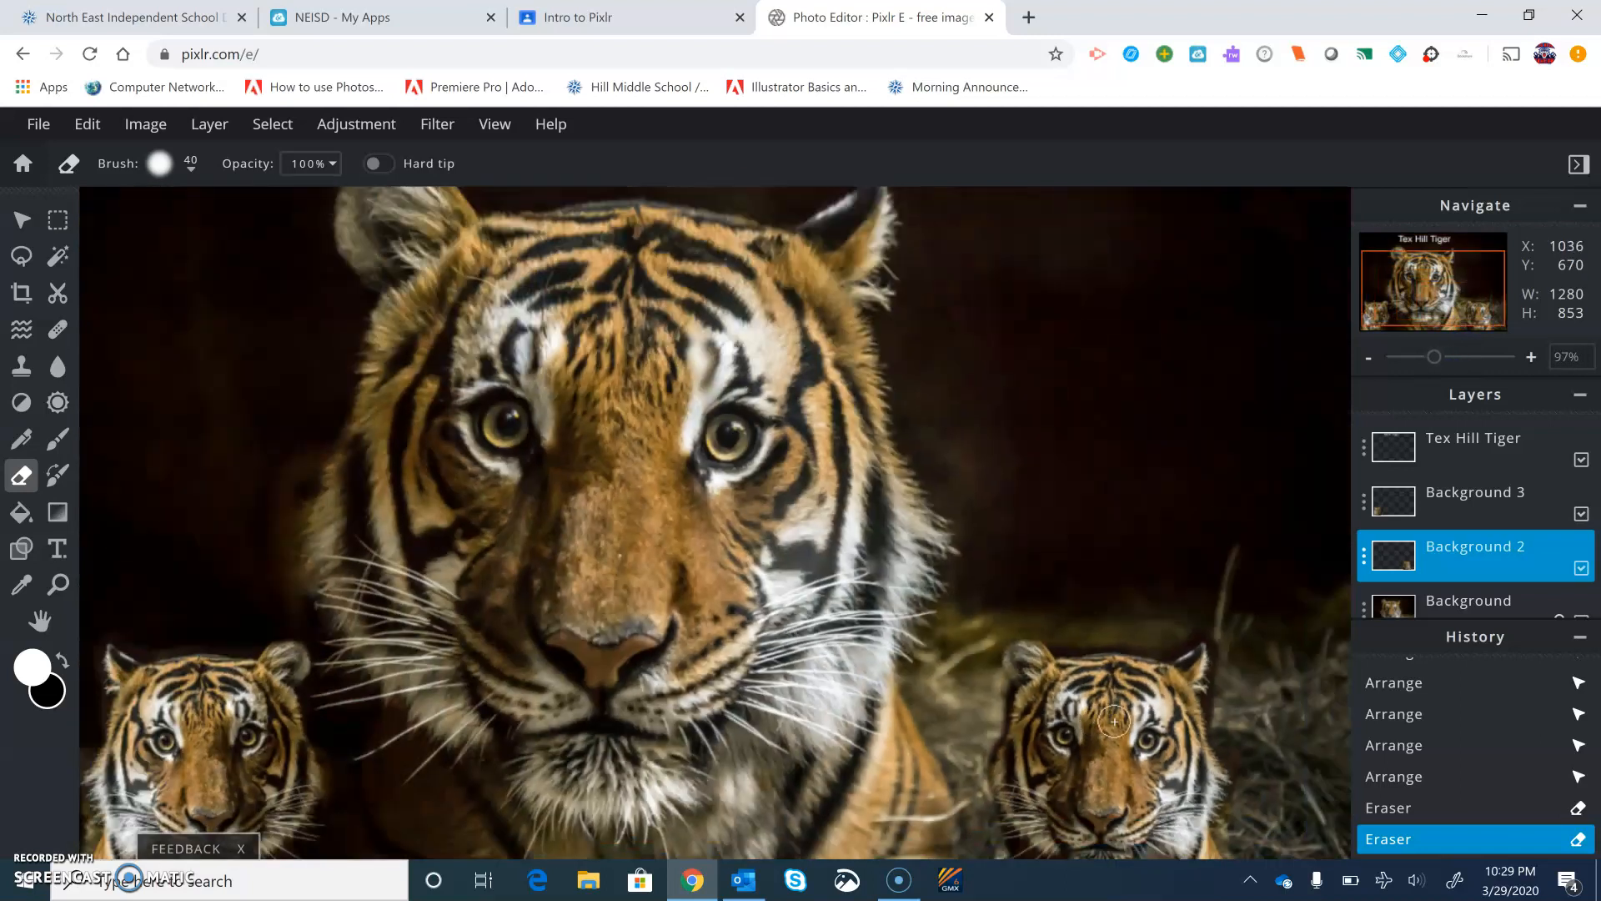
scroll(1114, 721, down, 2)
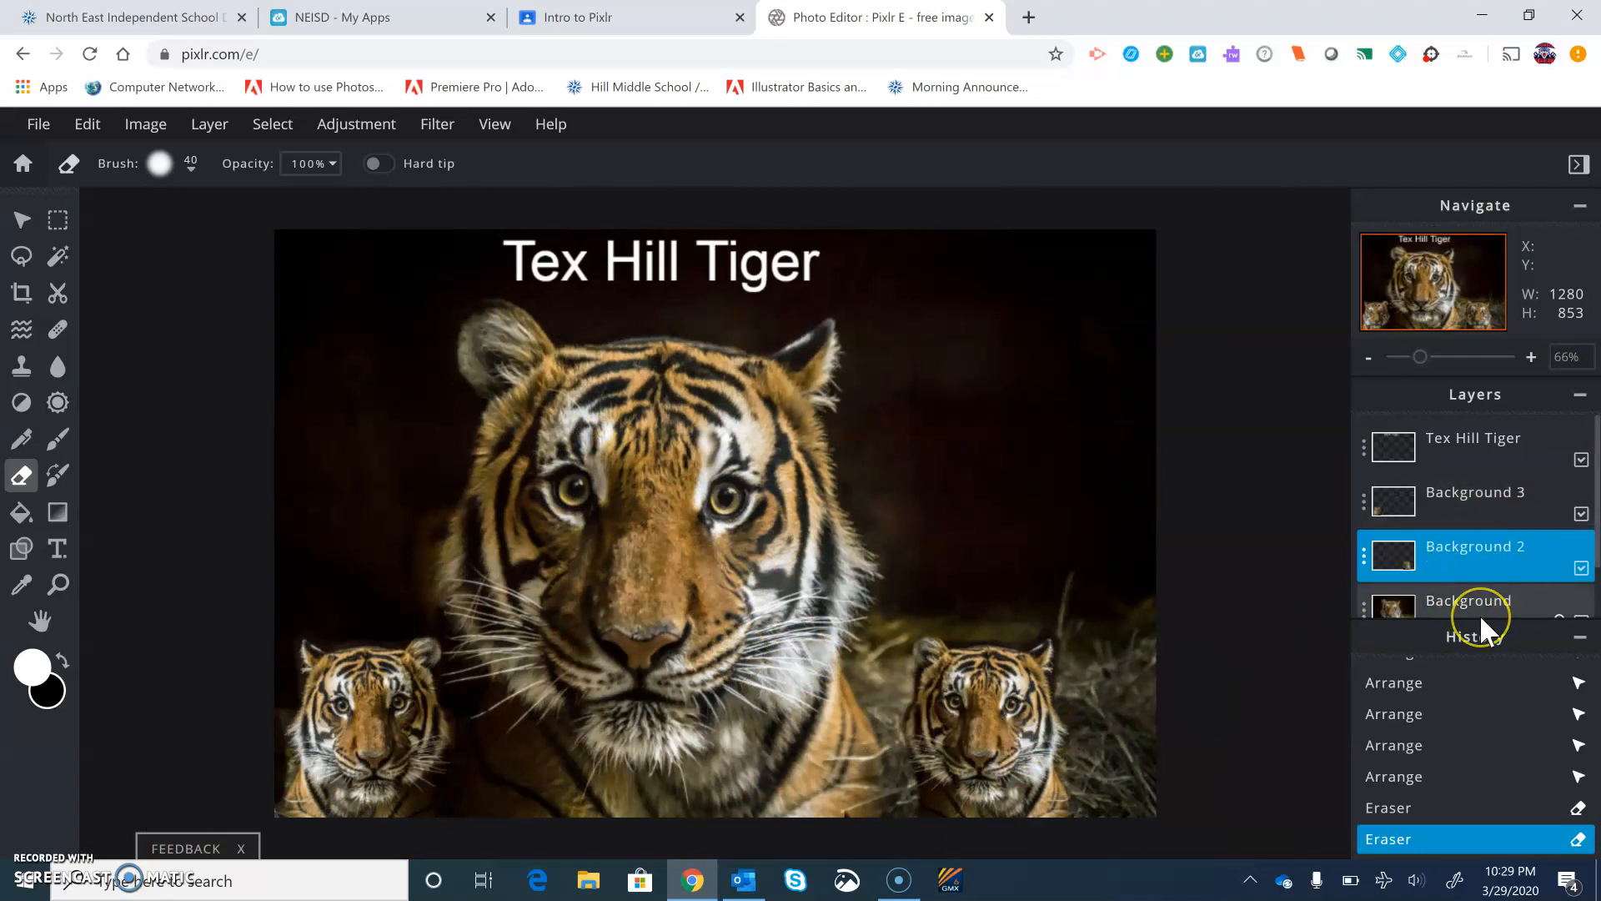
Save the image as a high-quality JPG named Edited Tex Hill Tiger and download it
click(39, 127)
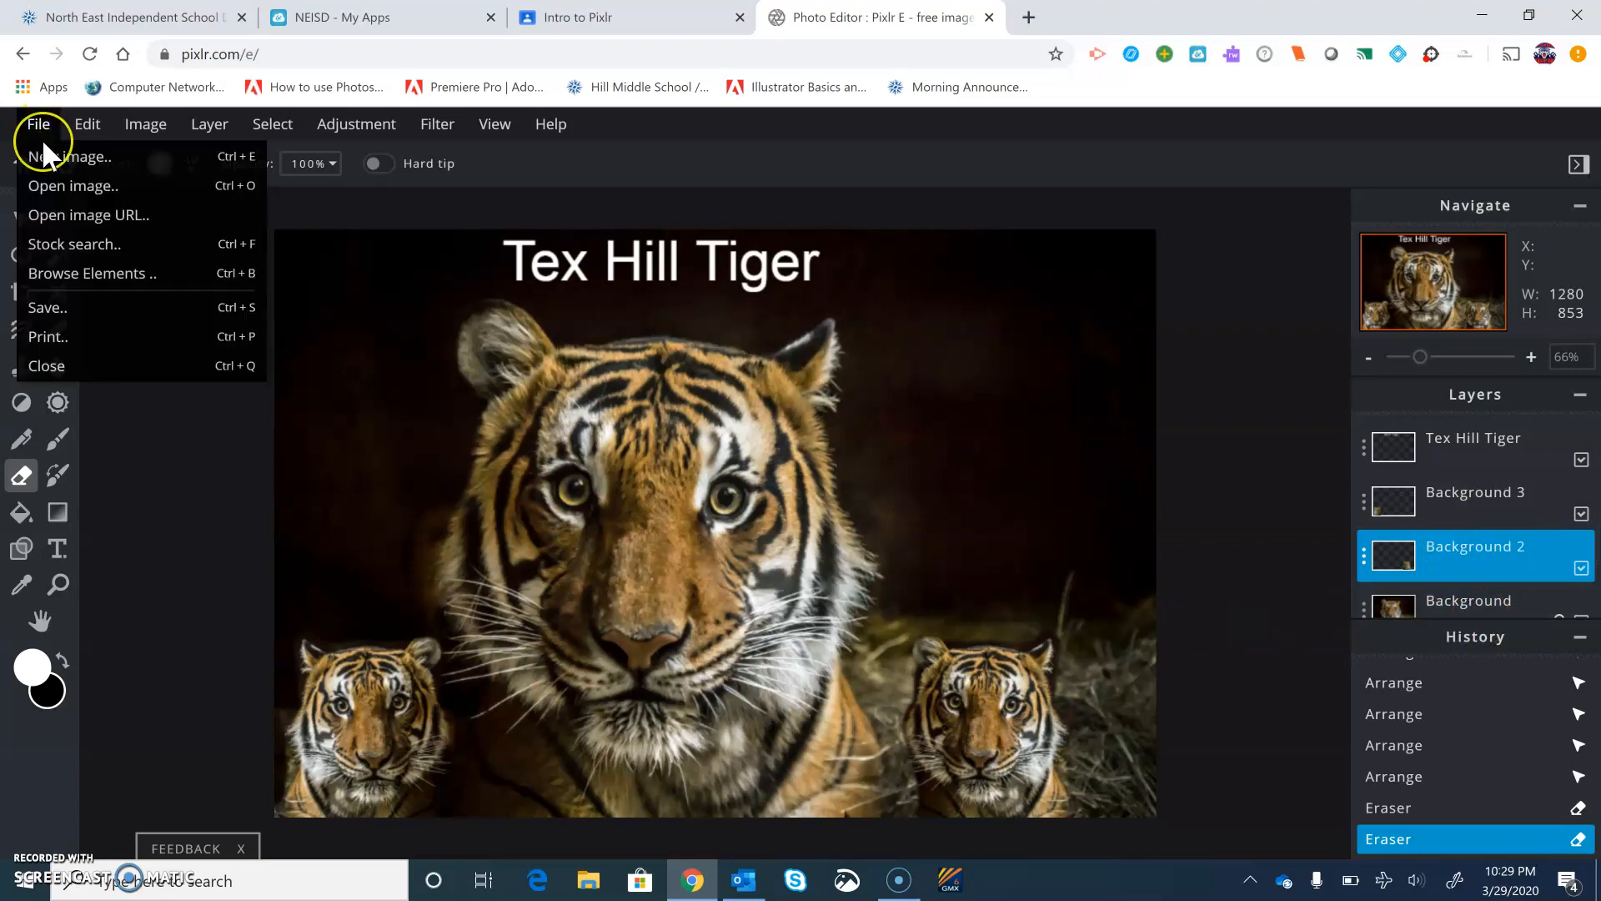
click(47, 305)
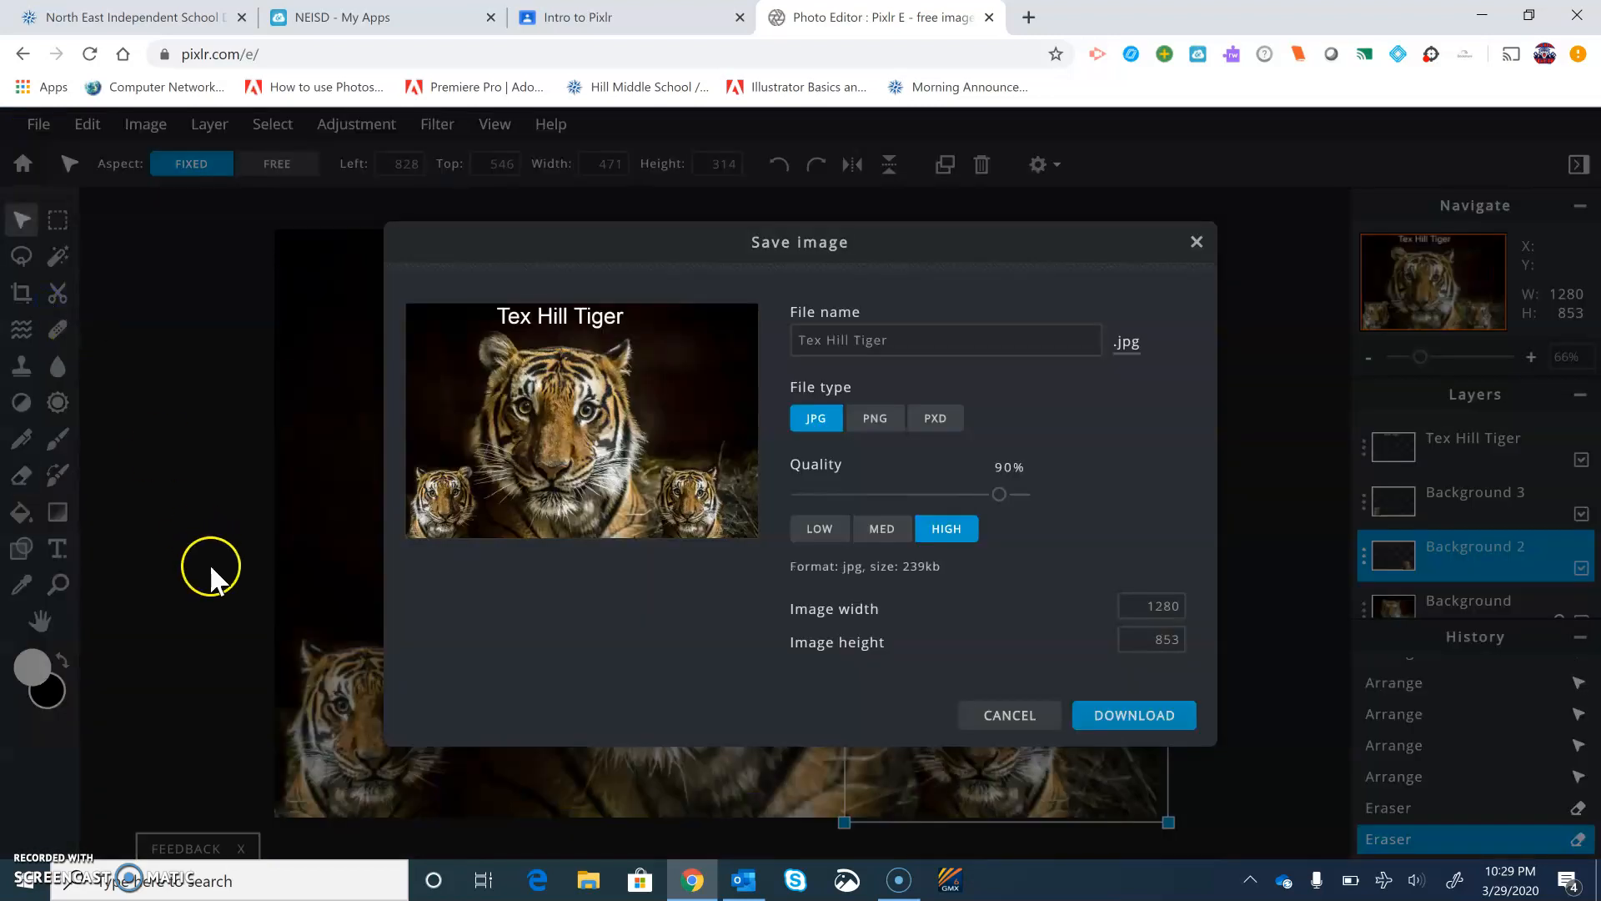
click(889, 347)
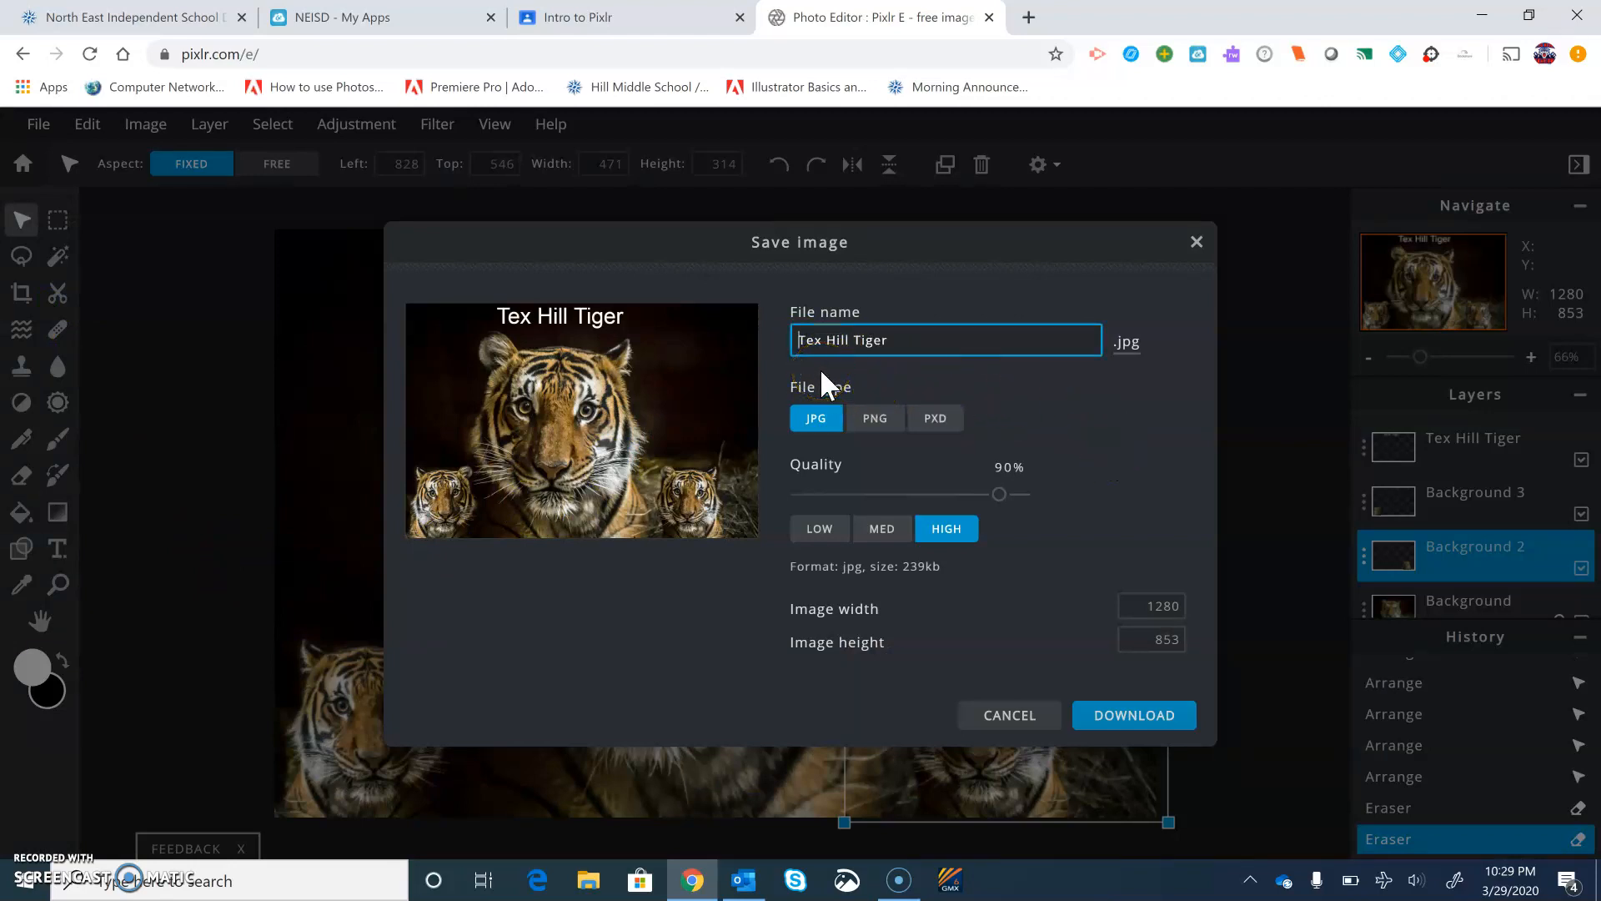
text(Edit)
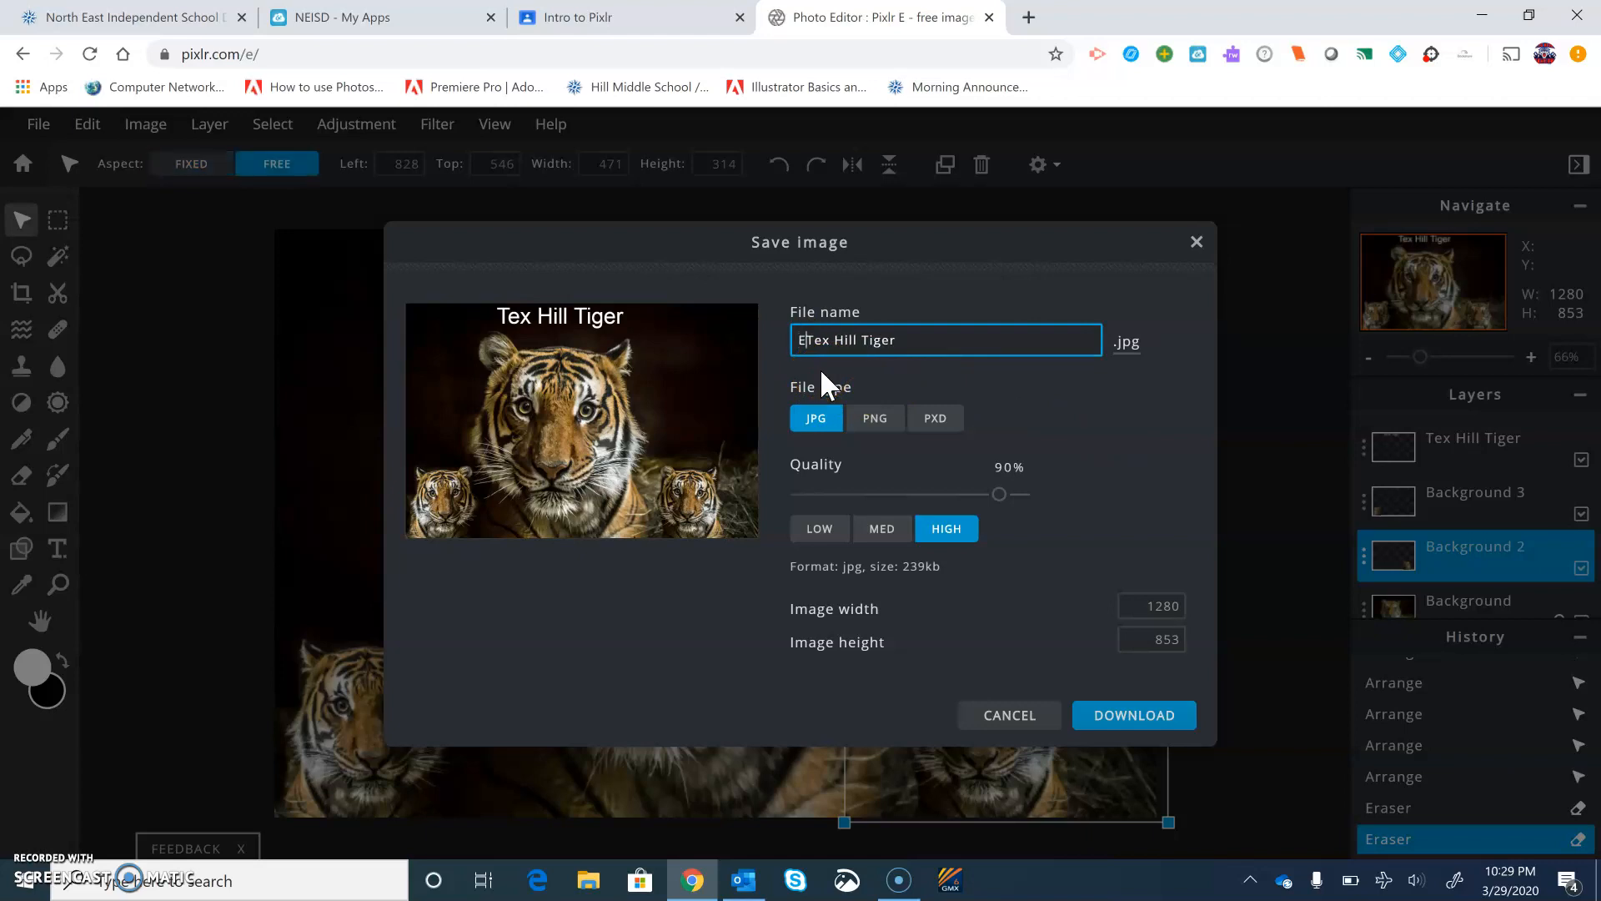
text(ed)
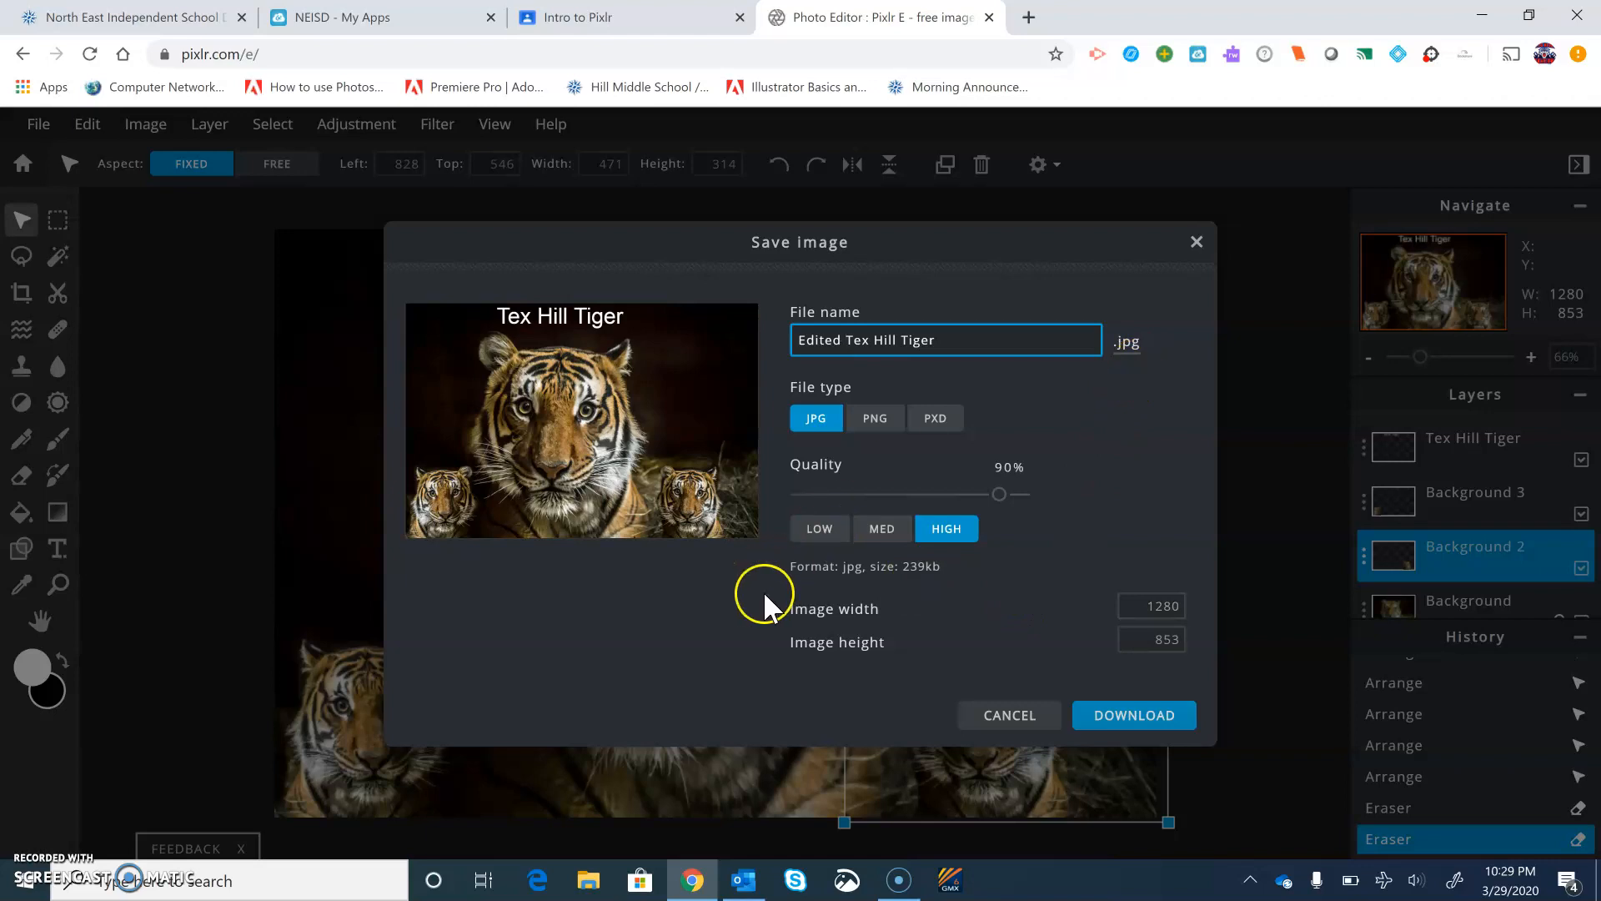
click(1154, 719)
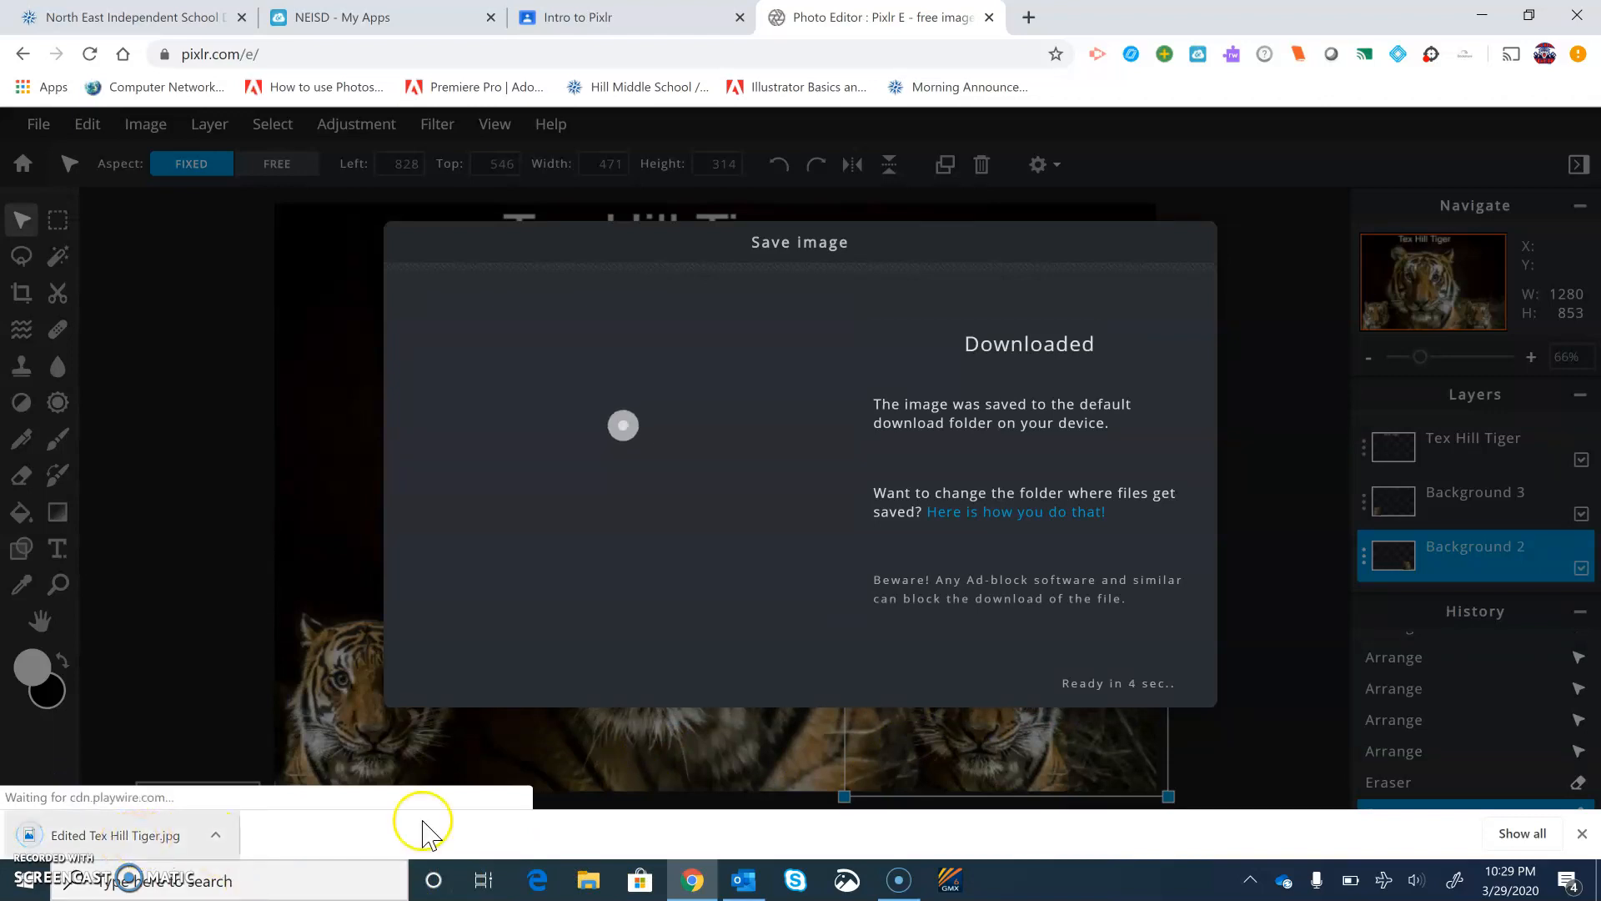
Open the downloaded file's folder to check it, then close the folder and the save dialog
click(222, 838)
click(302, 769)
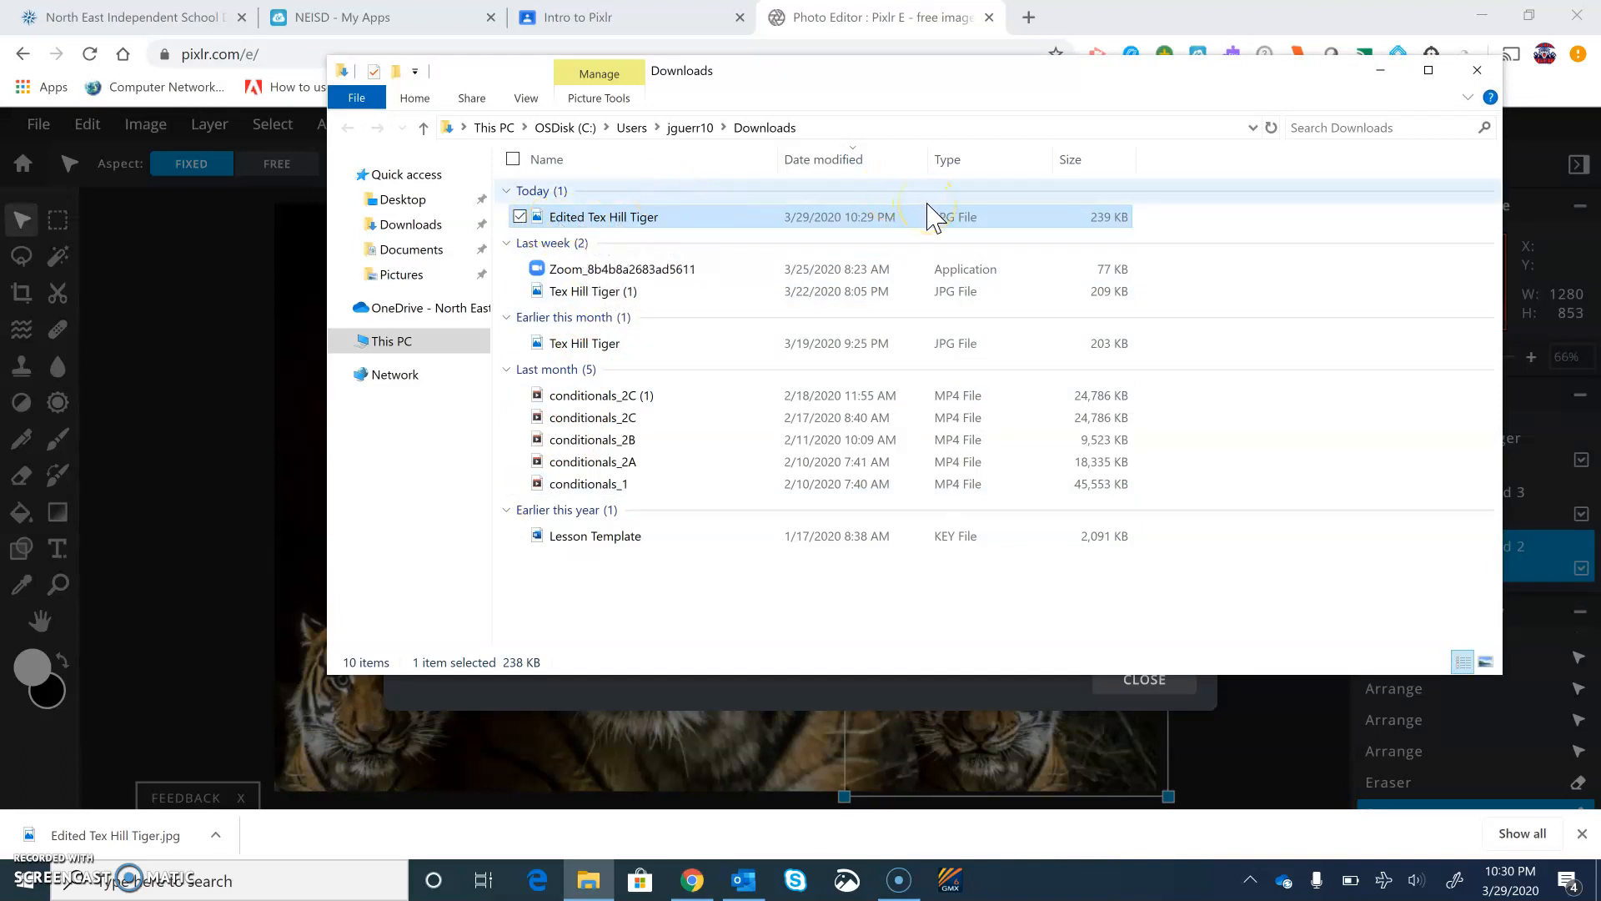
click(1476, 72)
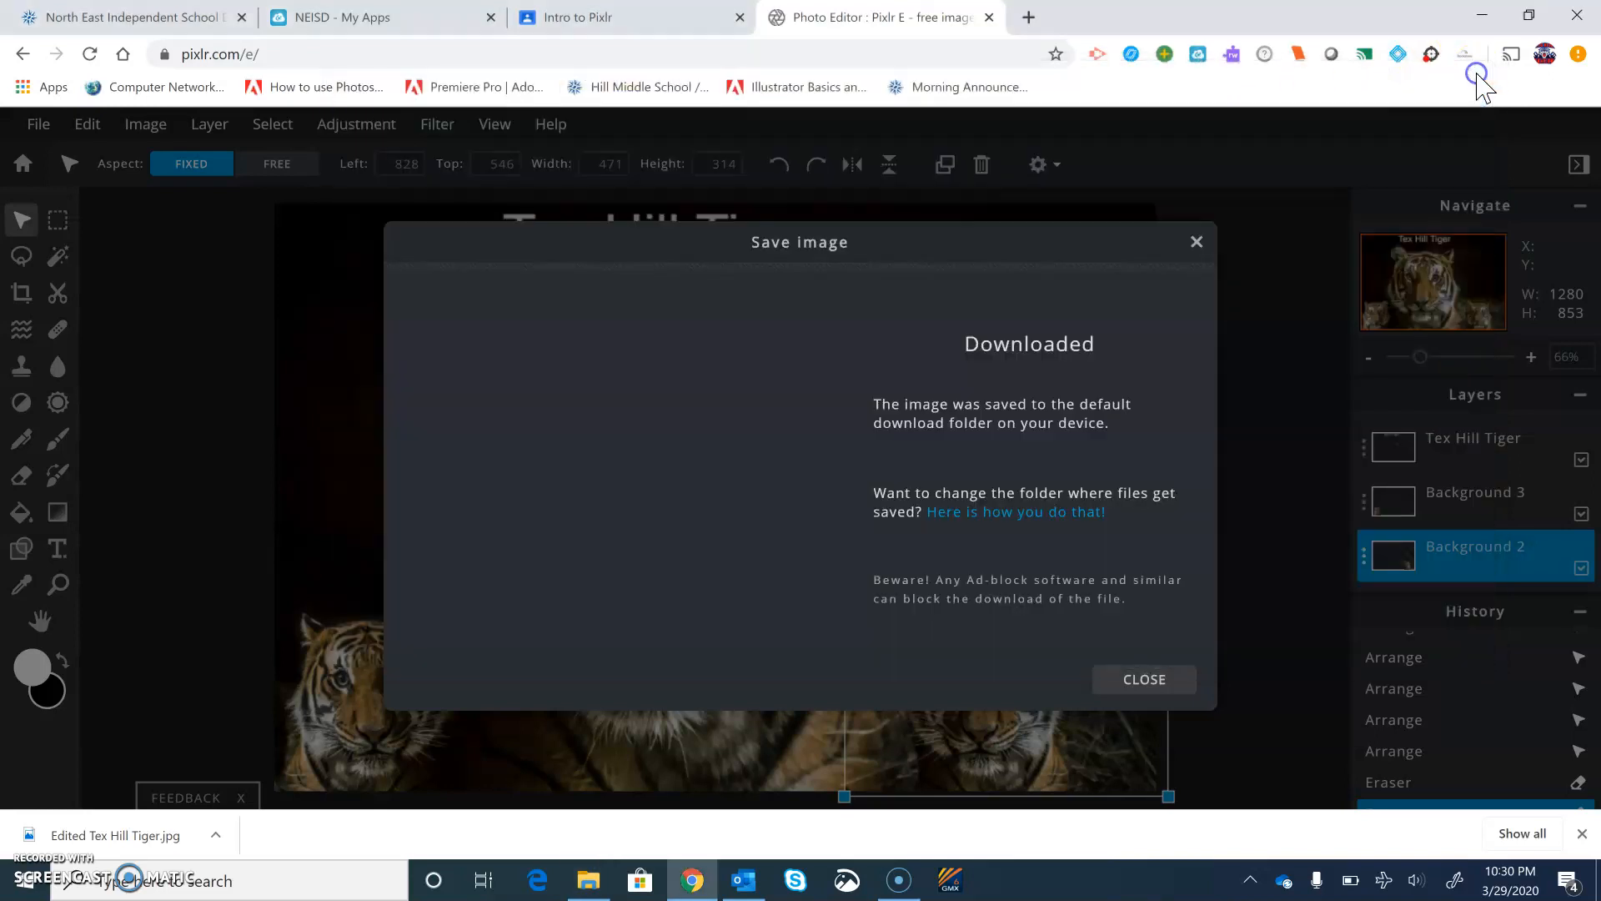
click(1165, 689)
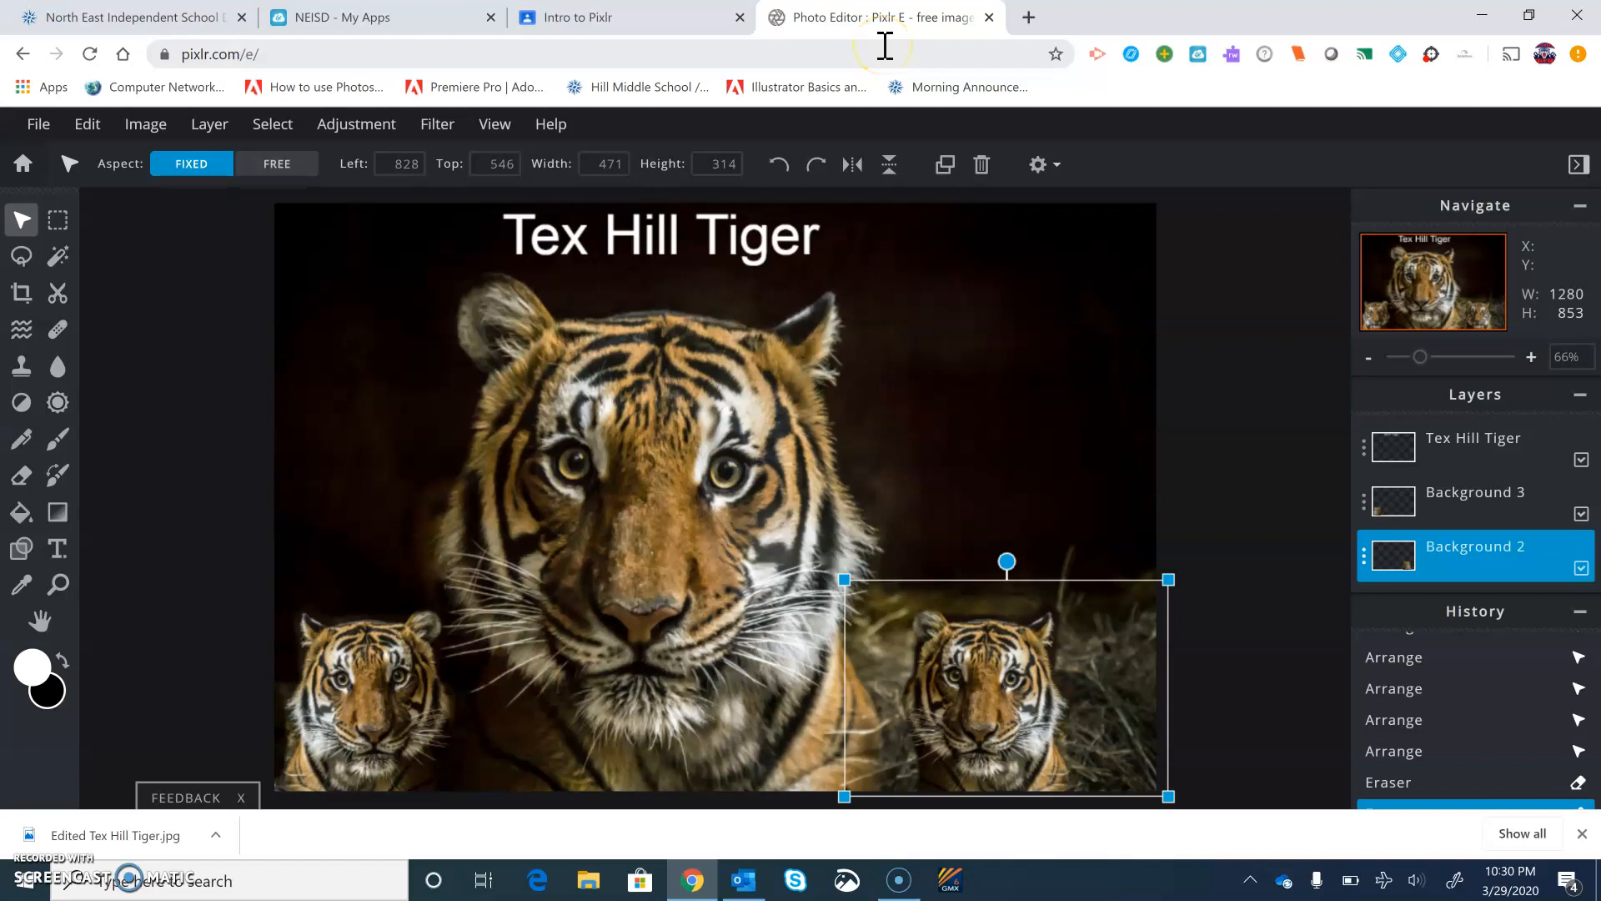
click(1231, 538)
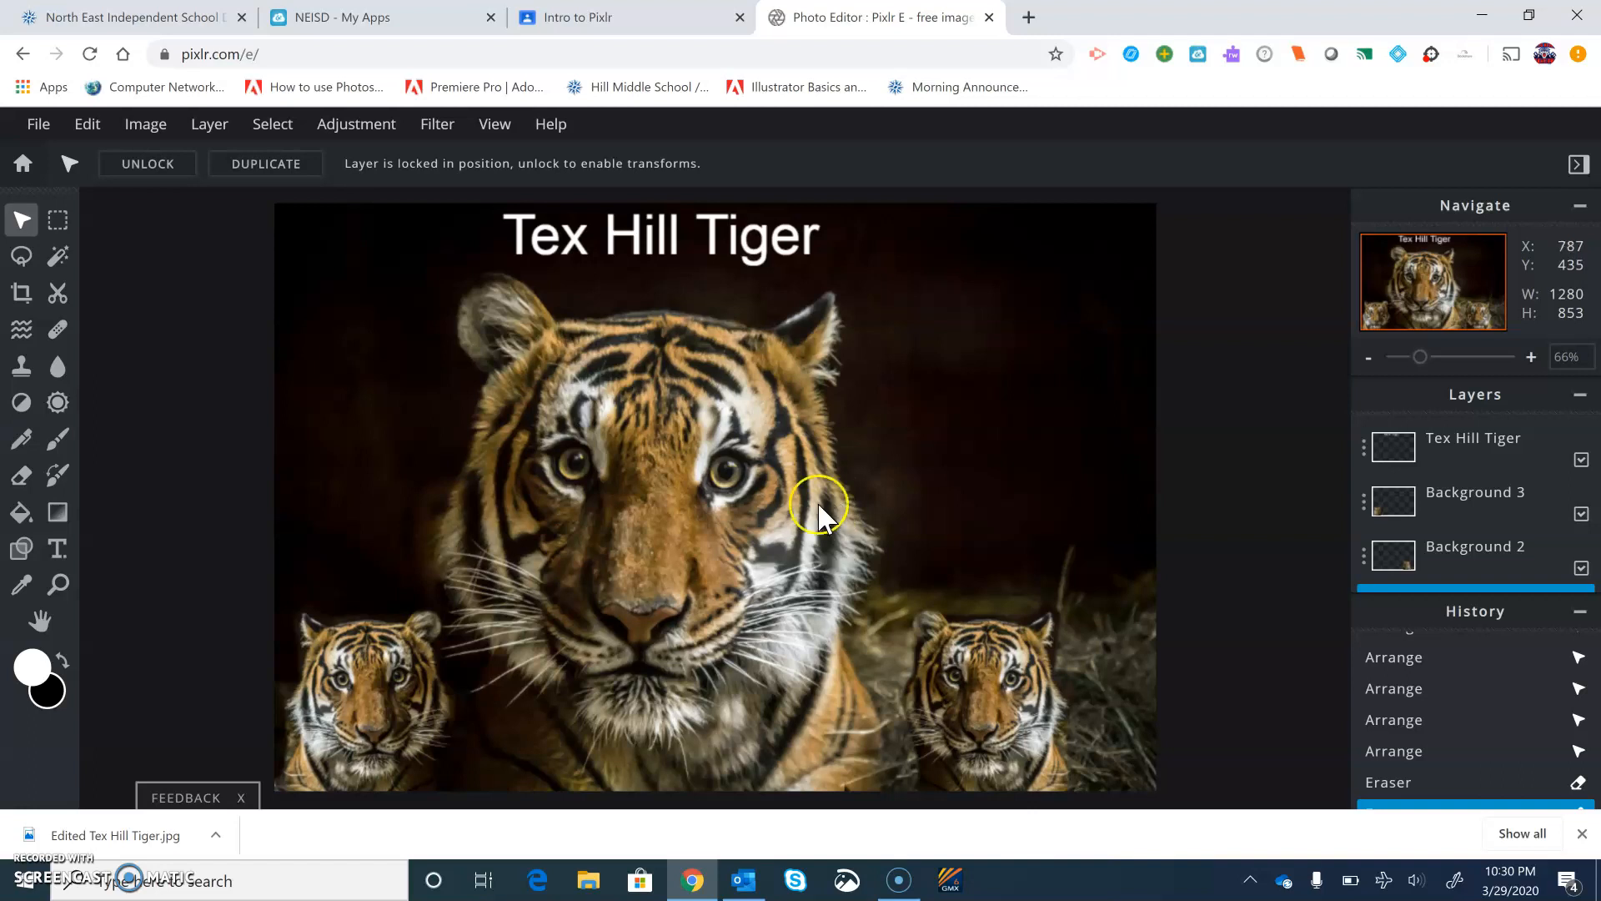
click(891, 662)
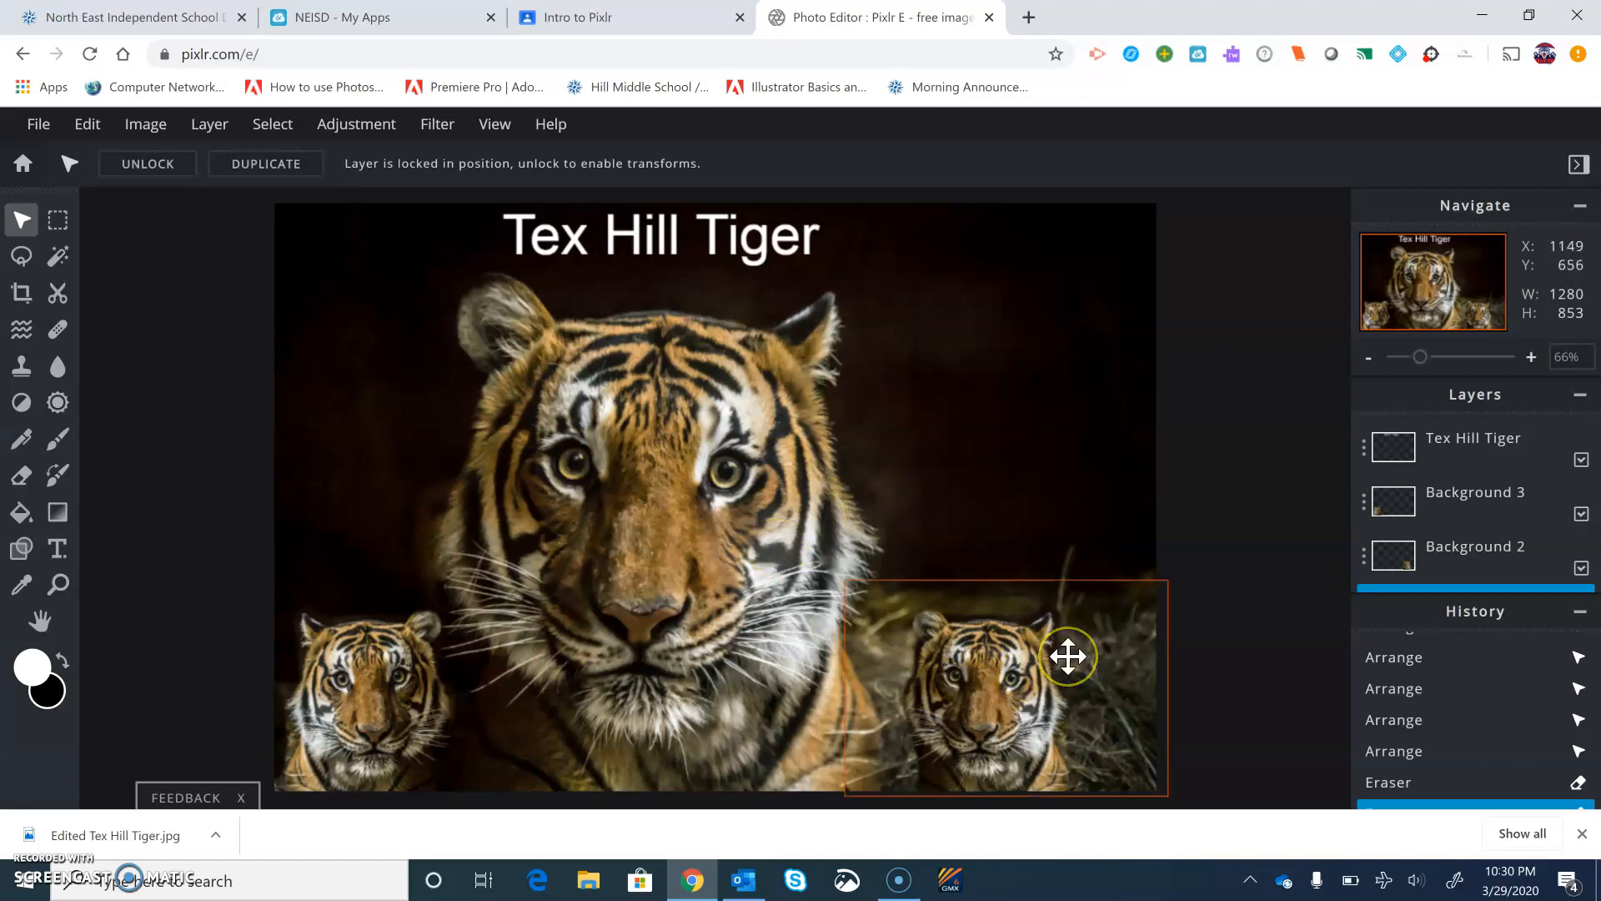